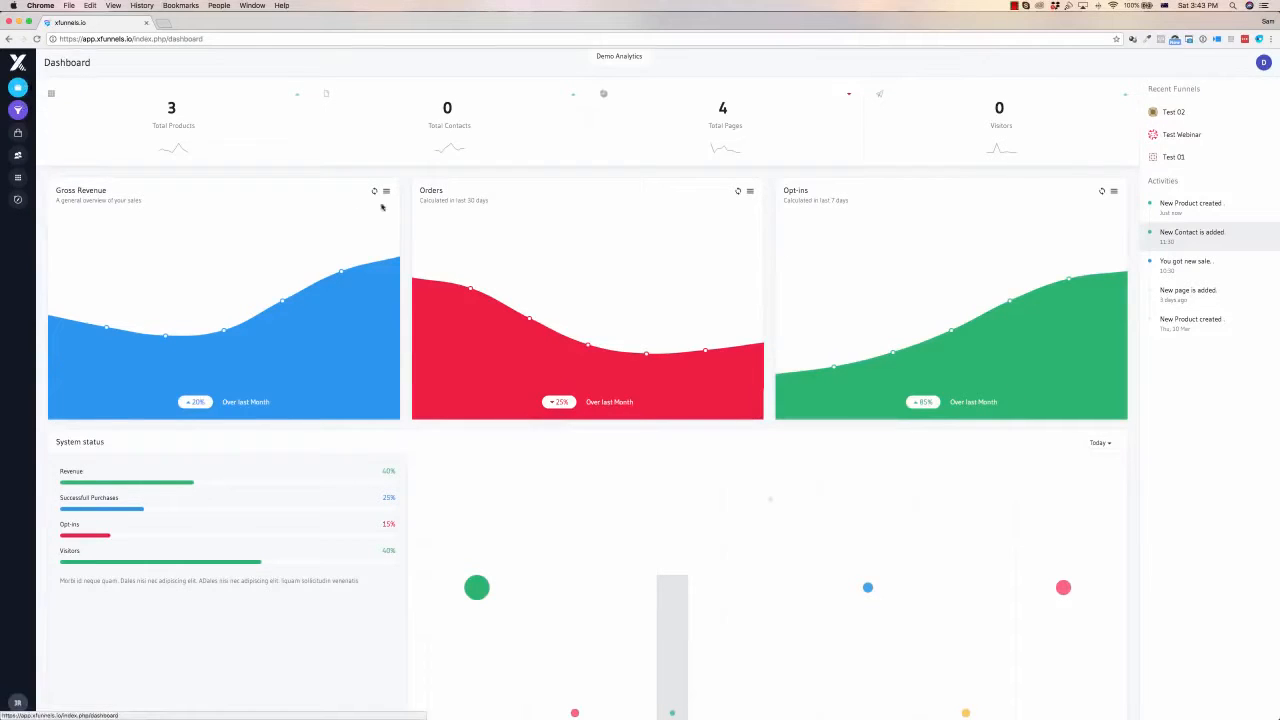
Look through the dashboard's revenue, orders and opt-in charts, the system status section and the World Market map
scroll(575, 203, "down", 2)
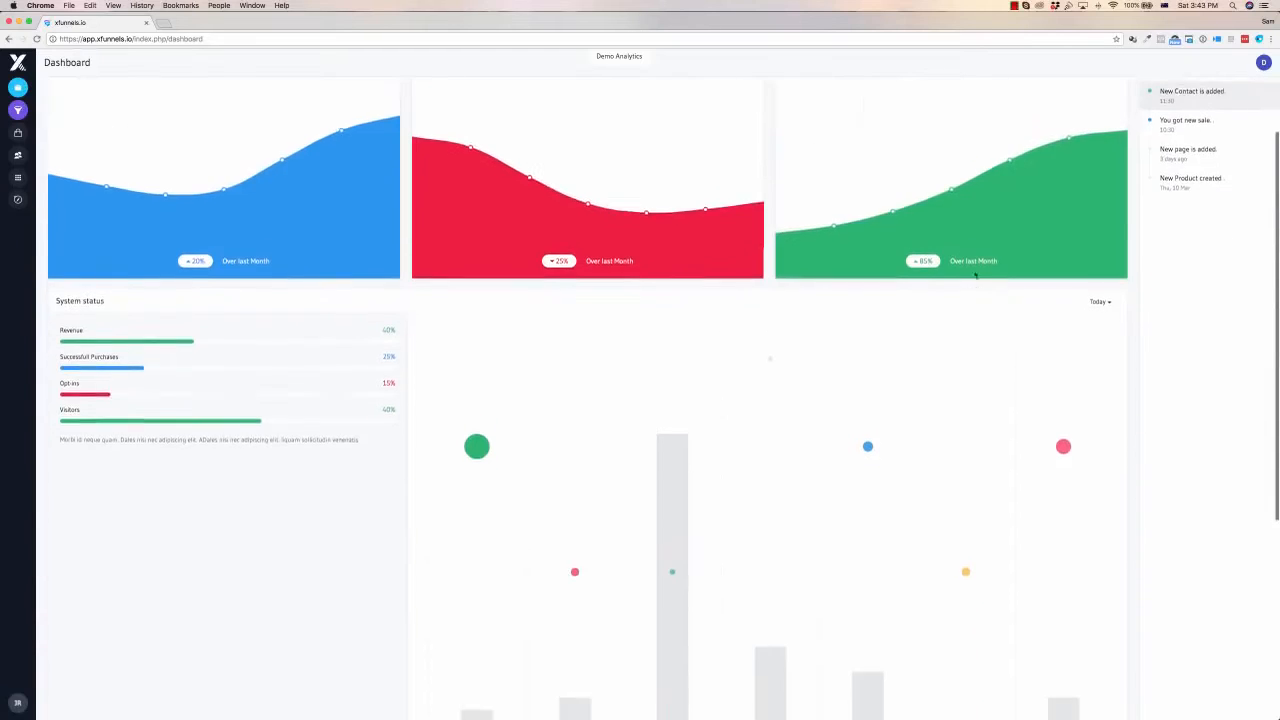
scroll(140, 227, "up", 2)
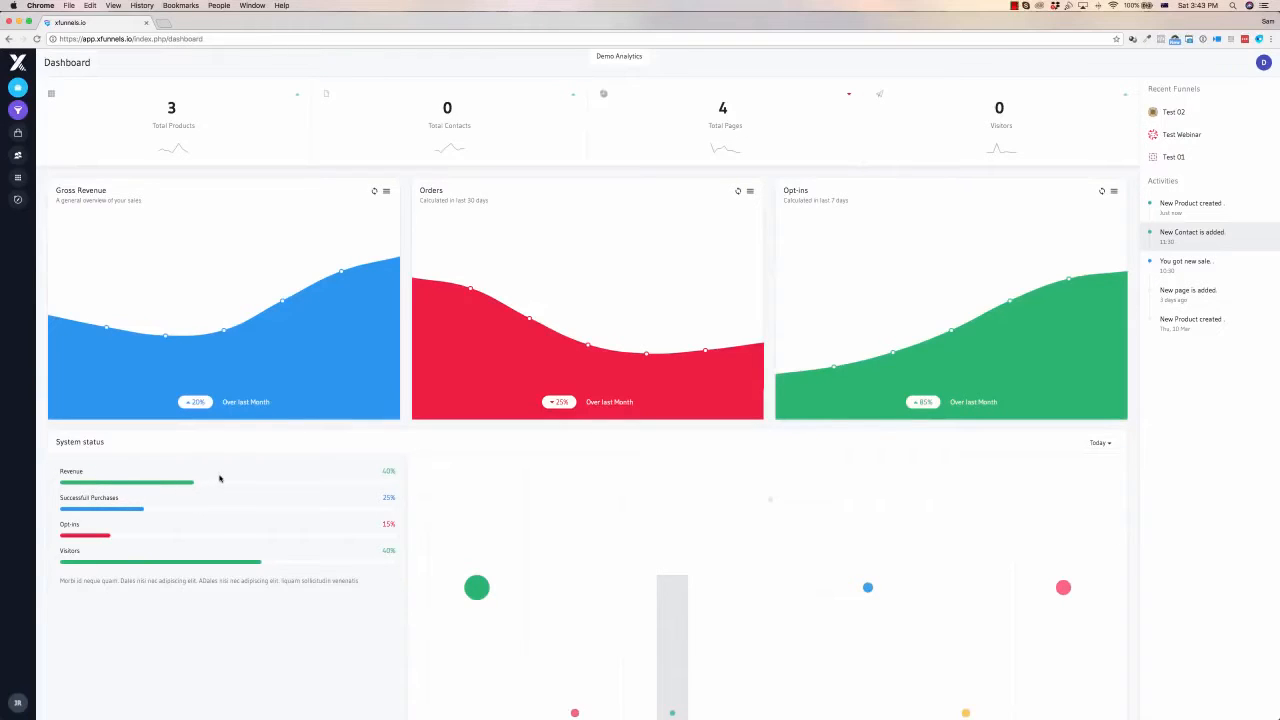
scroll(337, 437, "down", 5)
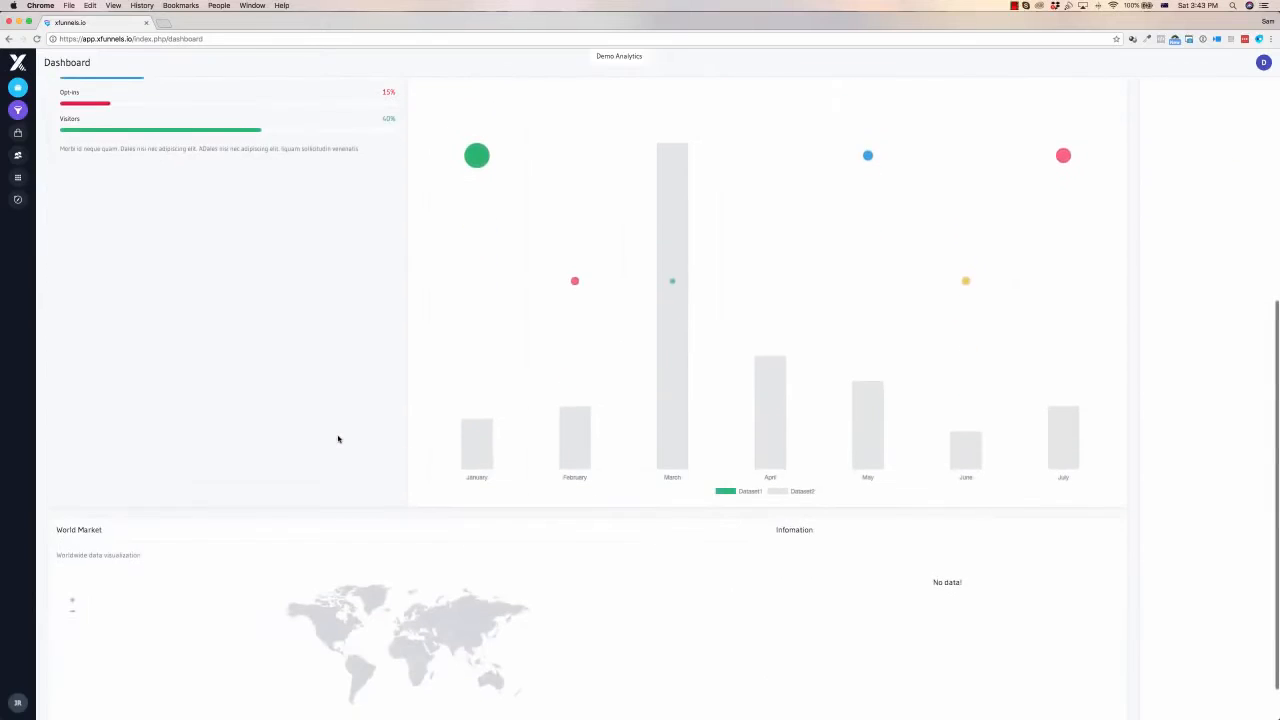
scroll(338, 439, "up", 2)
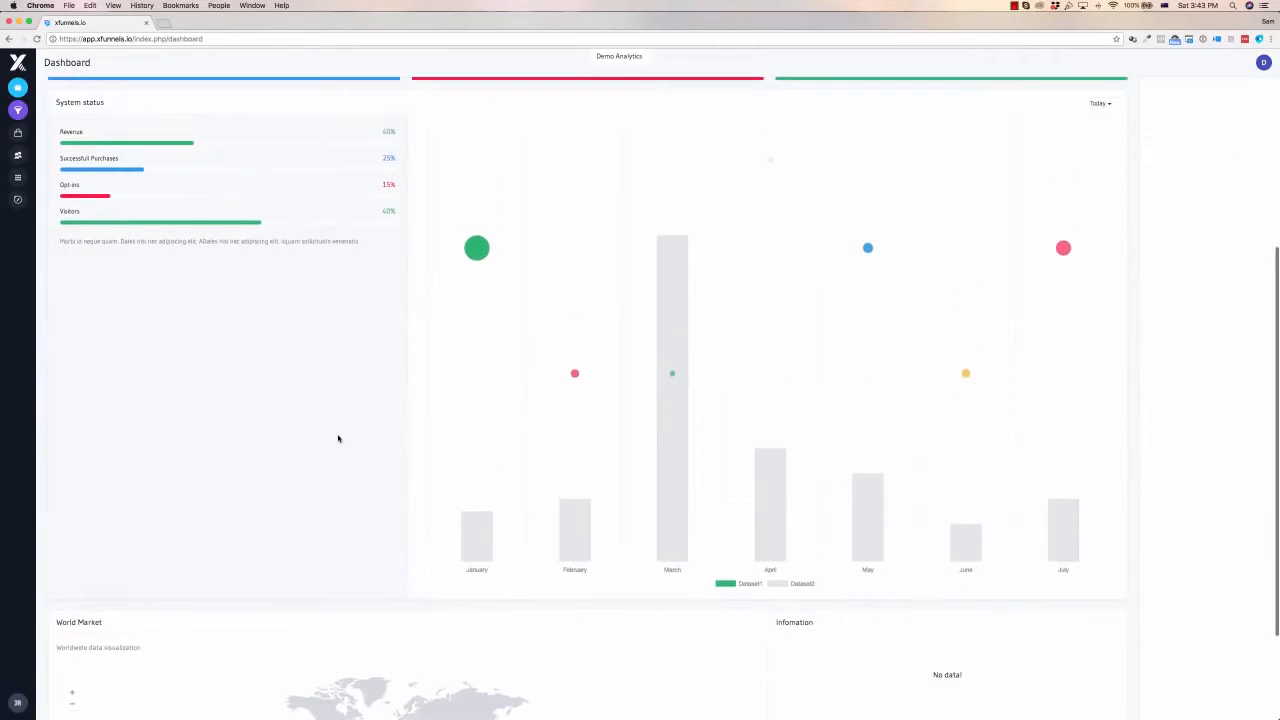
scroll(338, 439, "up", 1)
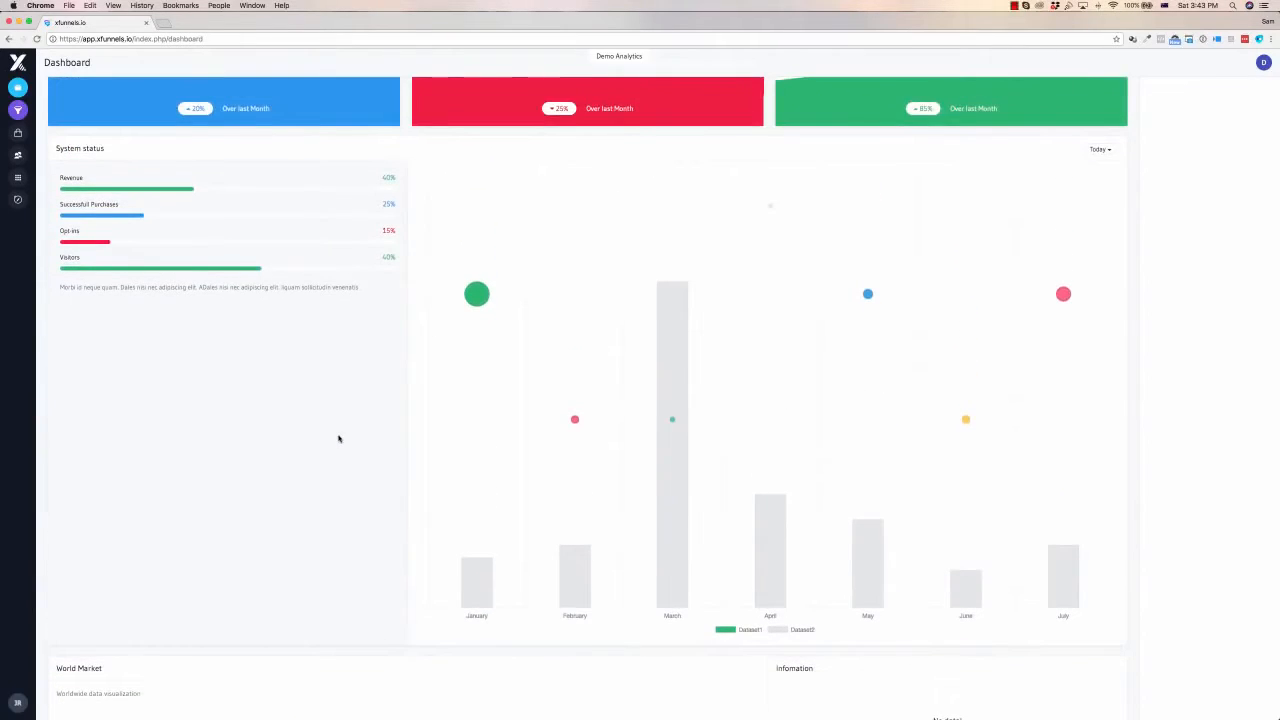
scroll(340, 435, "down", 3)
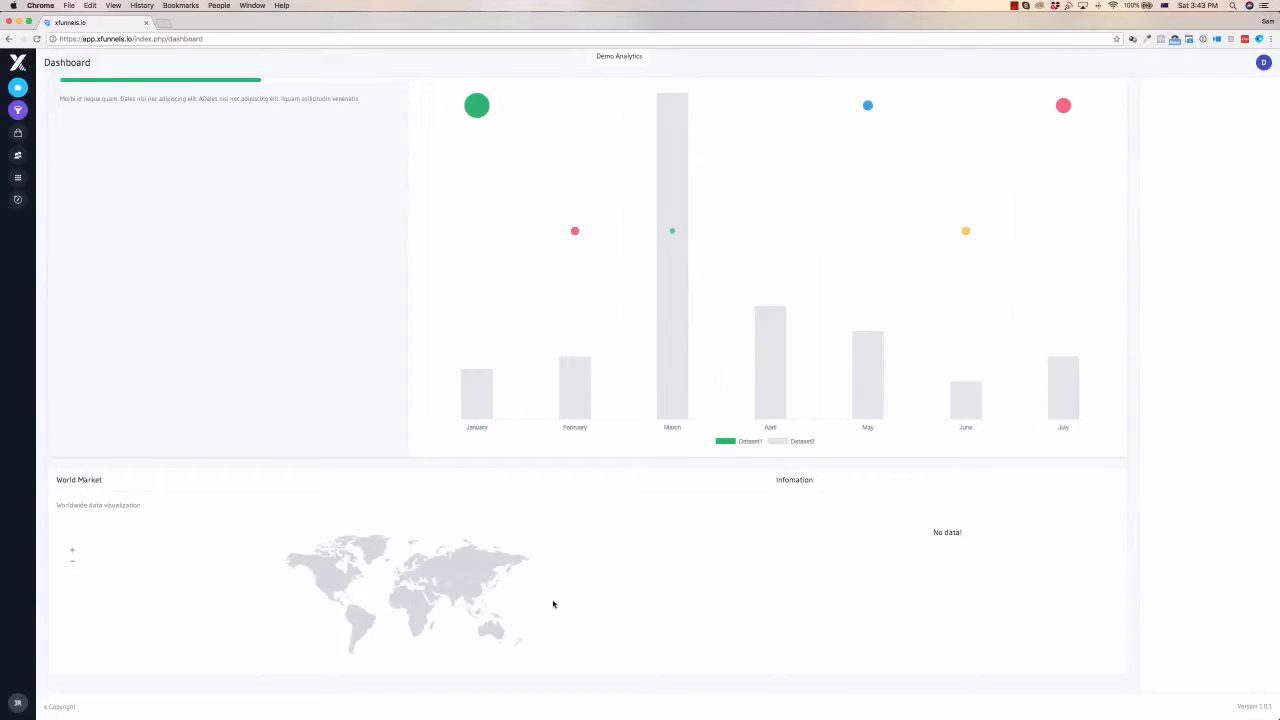
scroll(546, 602, "up", 3)
scroll(537, 601, "down", 3)
scroll(371, 397, "up", 1)
scroll(371, 397, "up", 5)
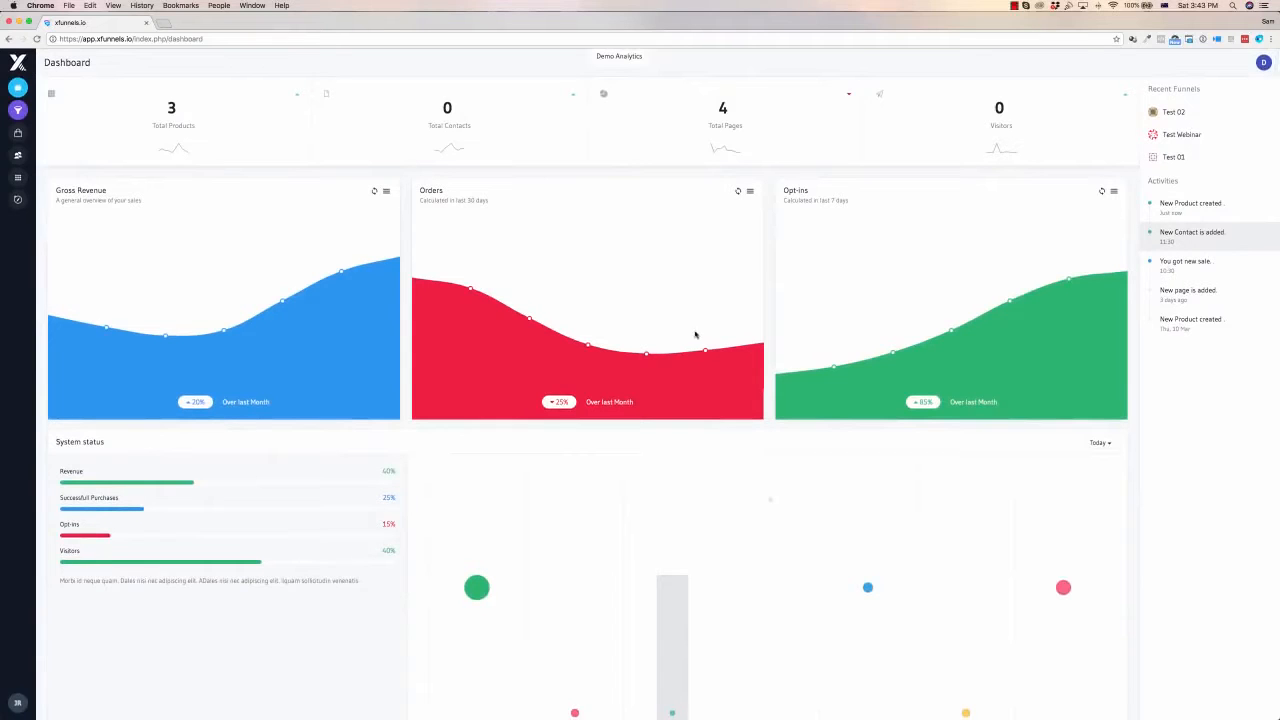
mouse_move(951, 332)
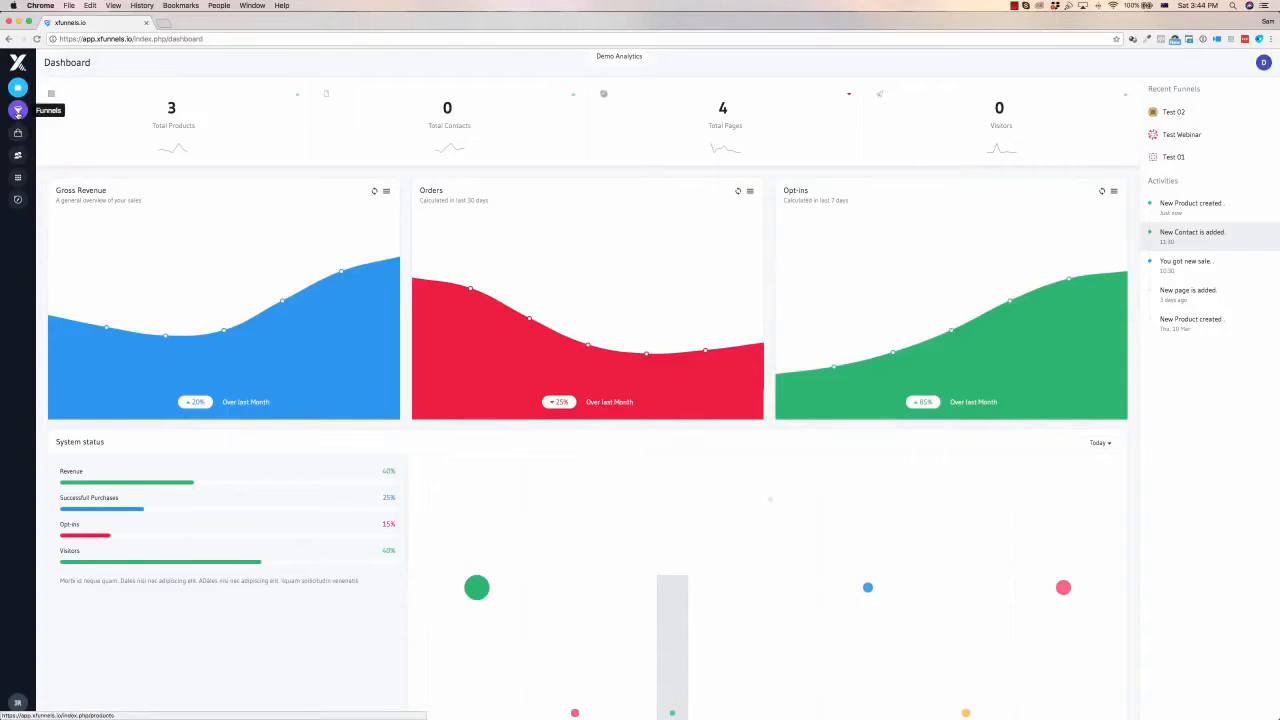
View the products page and the list of app integrations, skipping the introductory tour
left_click(17, 133)
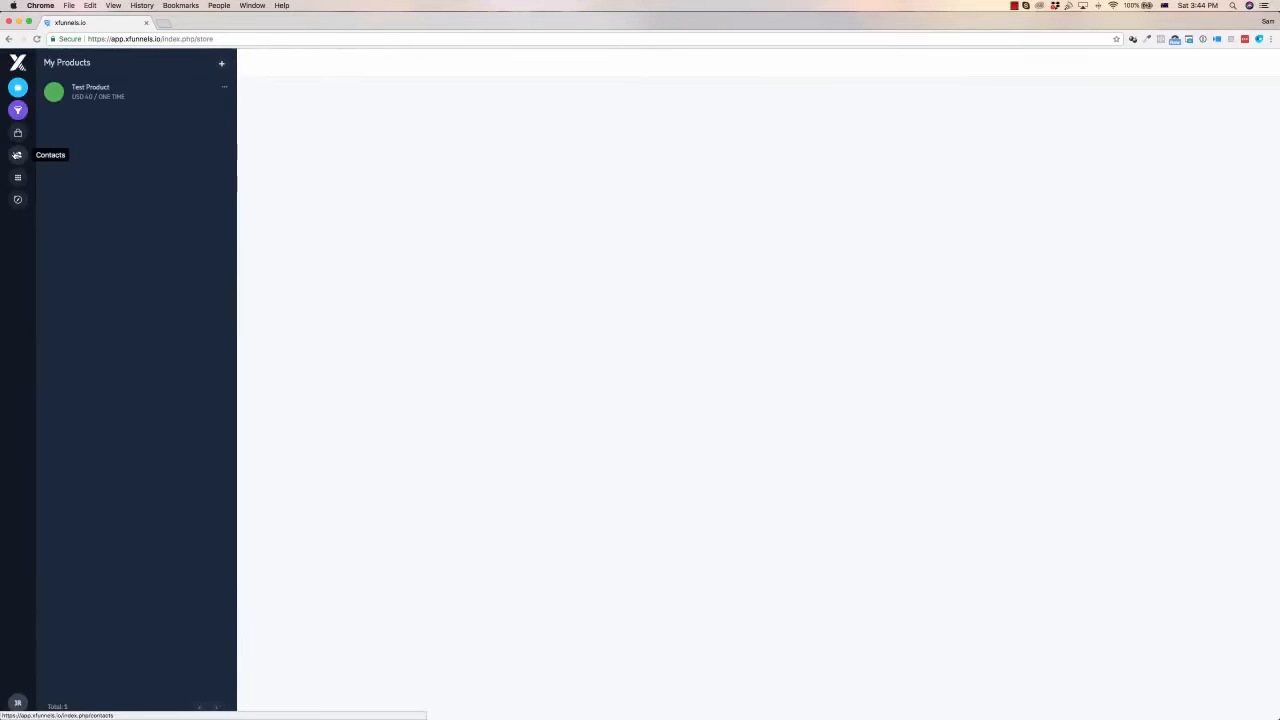
left_click(17, 177)
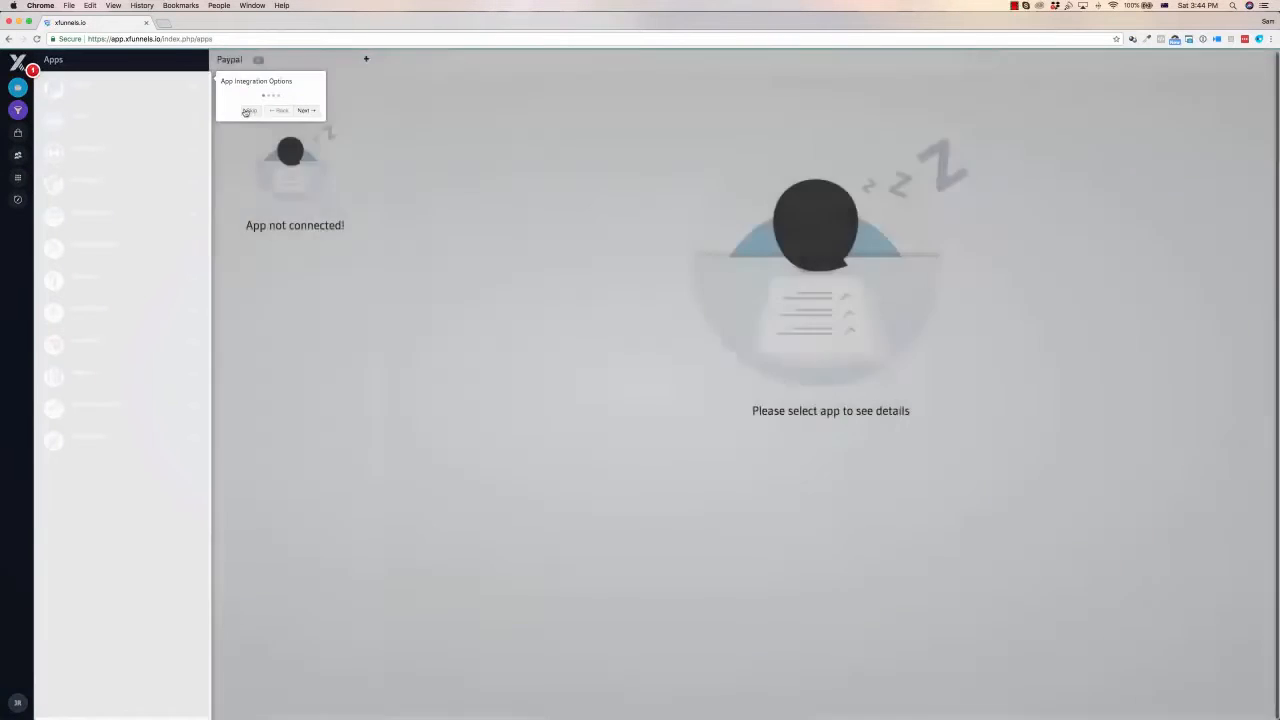
left_click(248, 111)
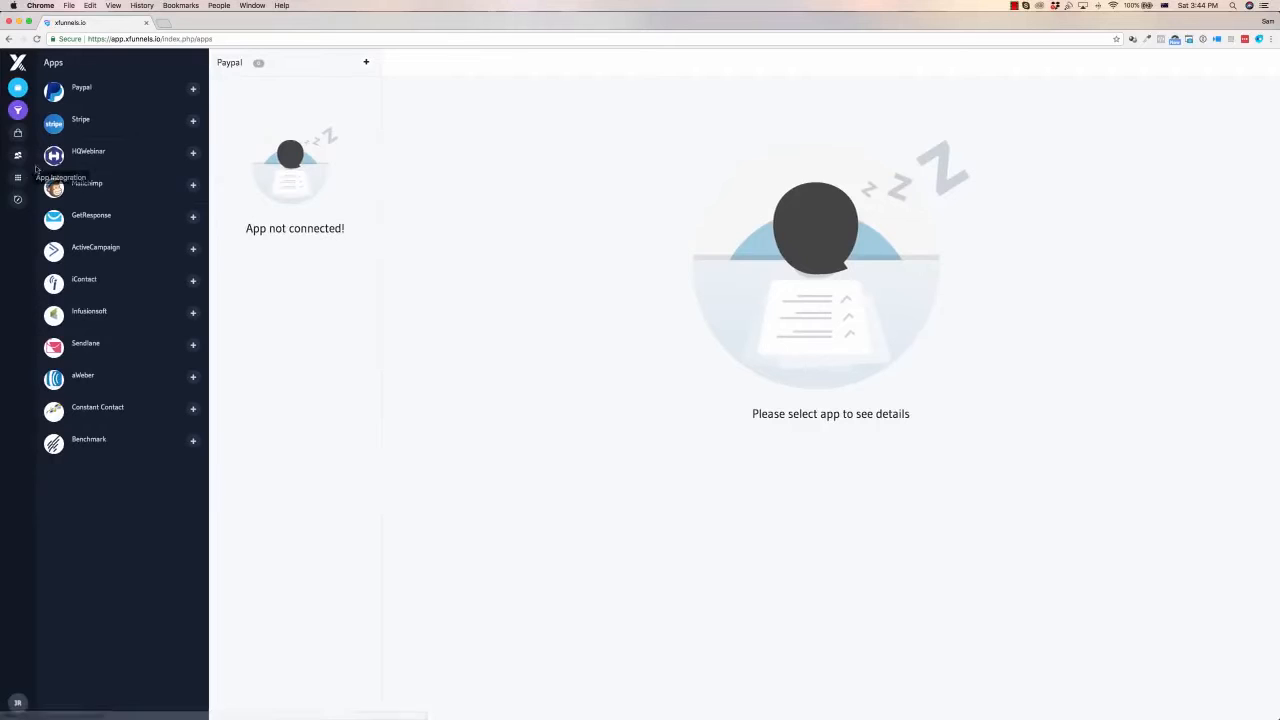
Start a new product named "Super Software" with the description "Description in here"
left_click(18, 131)
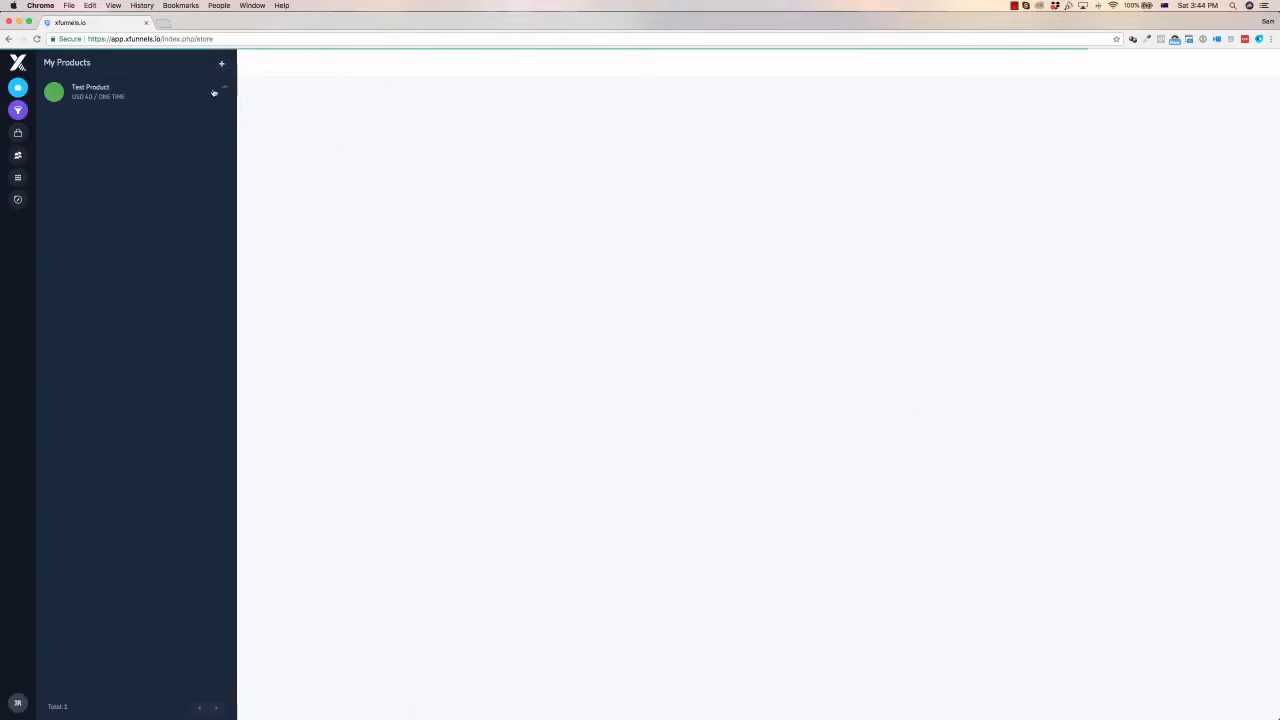
left_click(222, 66)
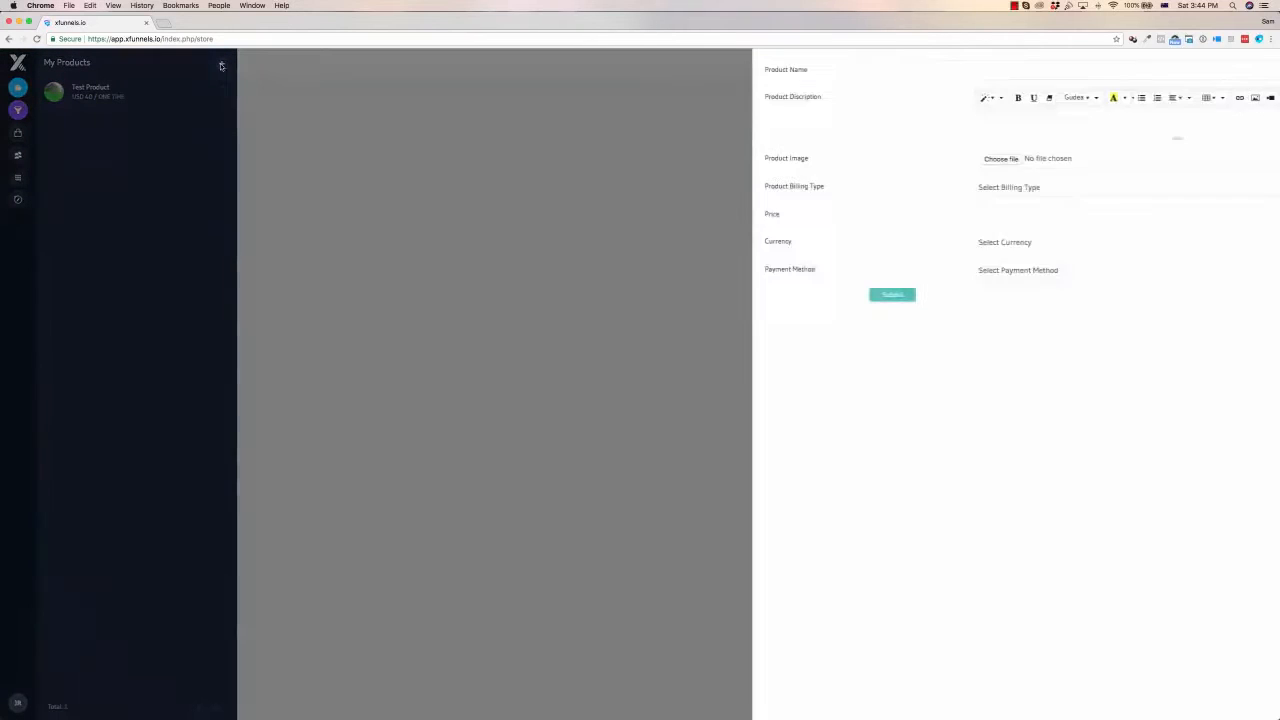
type("Super Software")
key("Tab")
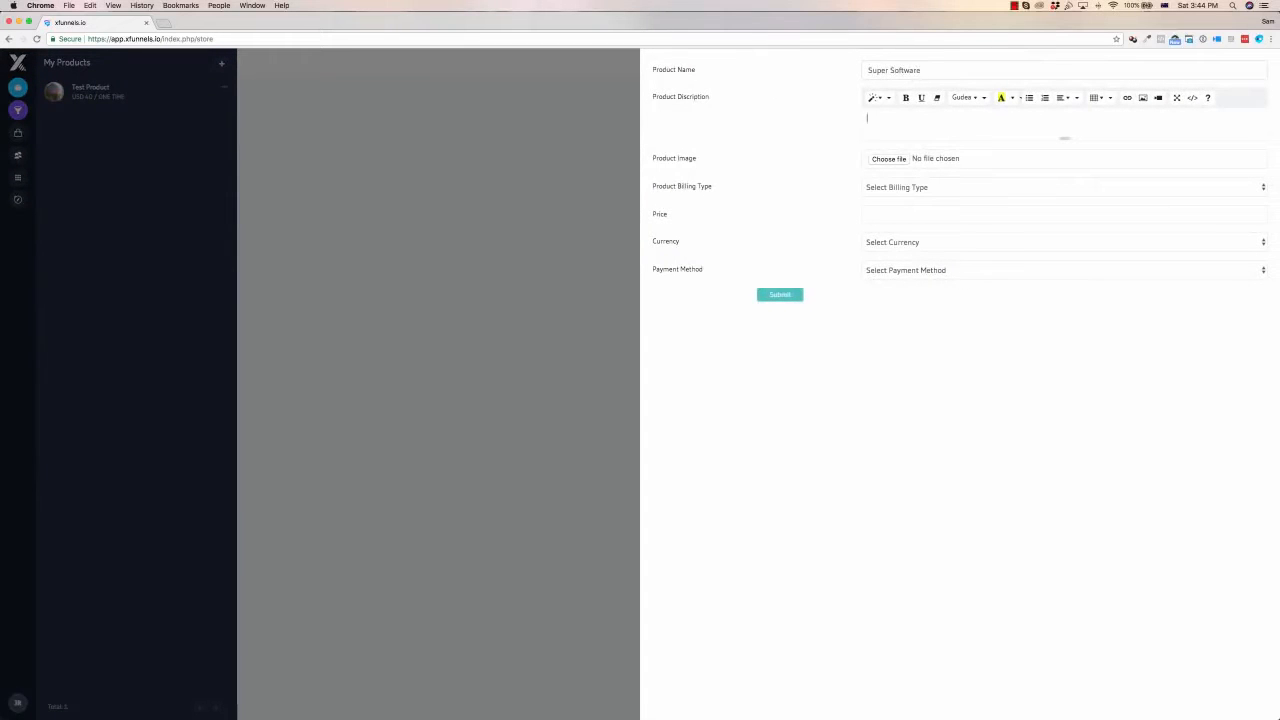
type("Description in here")
Add SMP-B.jpg as the product image, cropped to a full-height square at the logo's left end
left_click(900, 159)
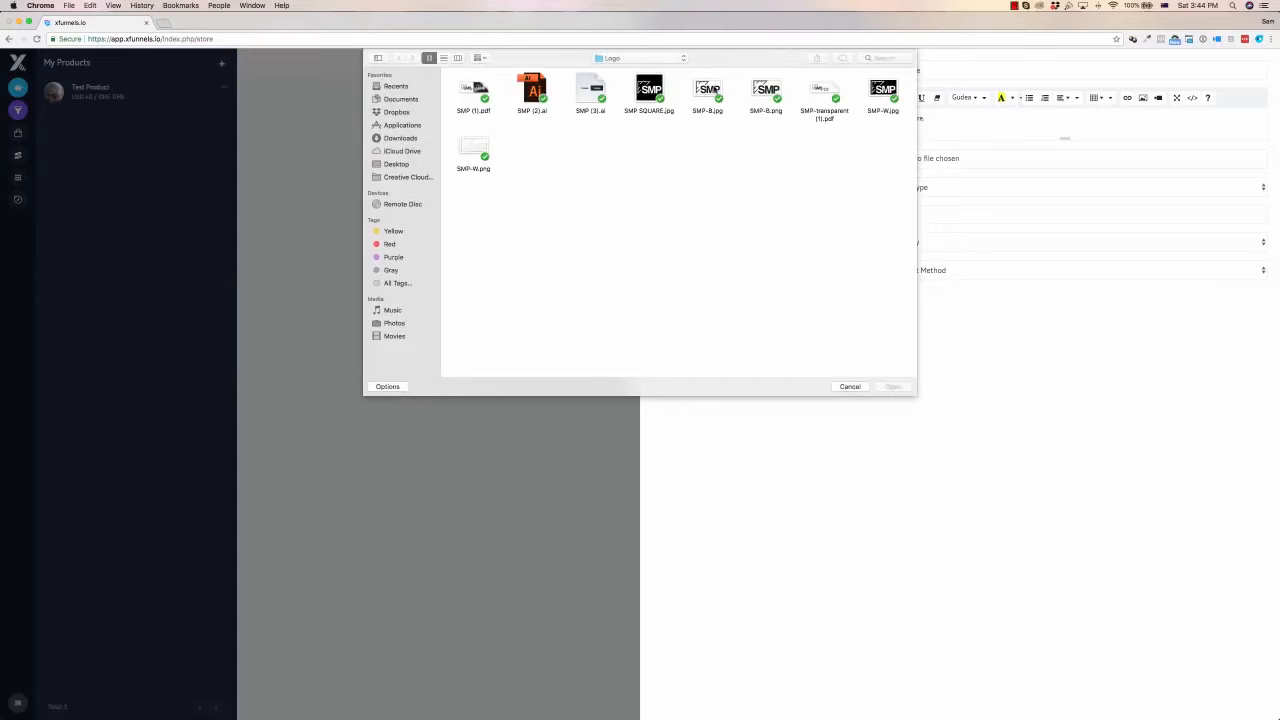
double_click(712, 90)
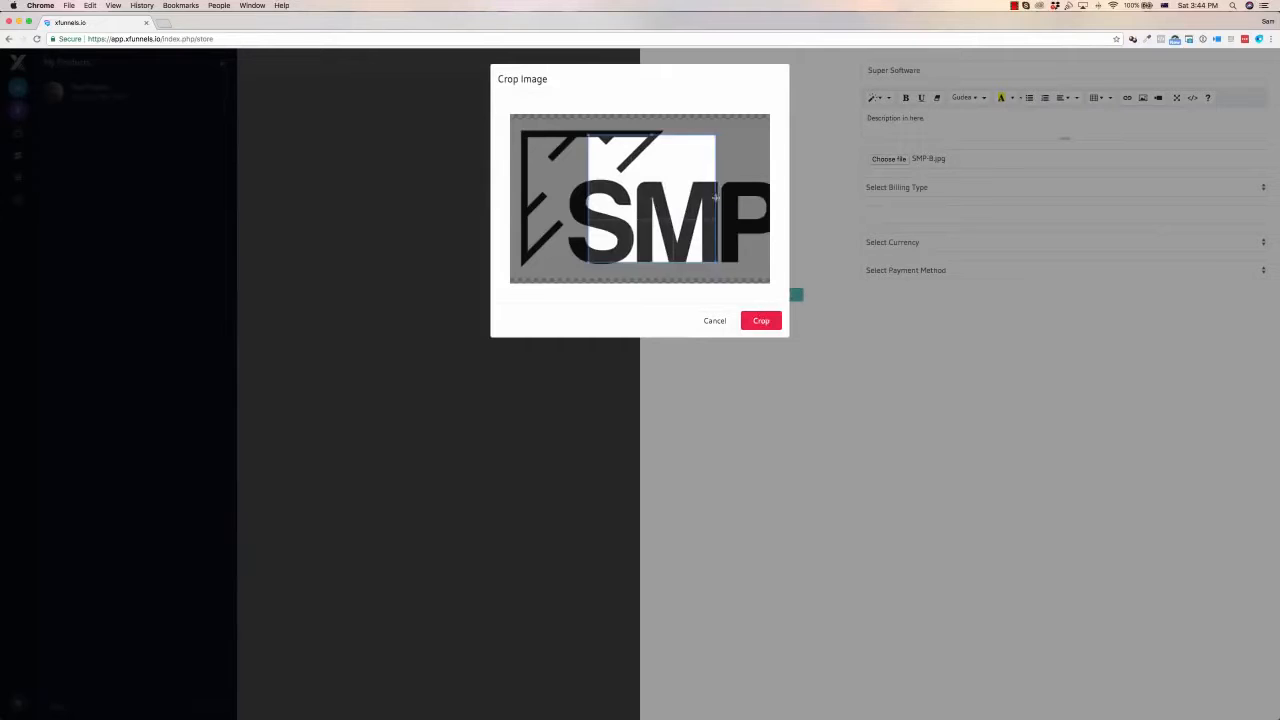
left_click_drag(715, 197, 772, 200)
left_click_drag(655, 190, 575, 190)
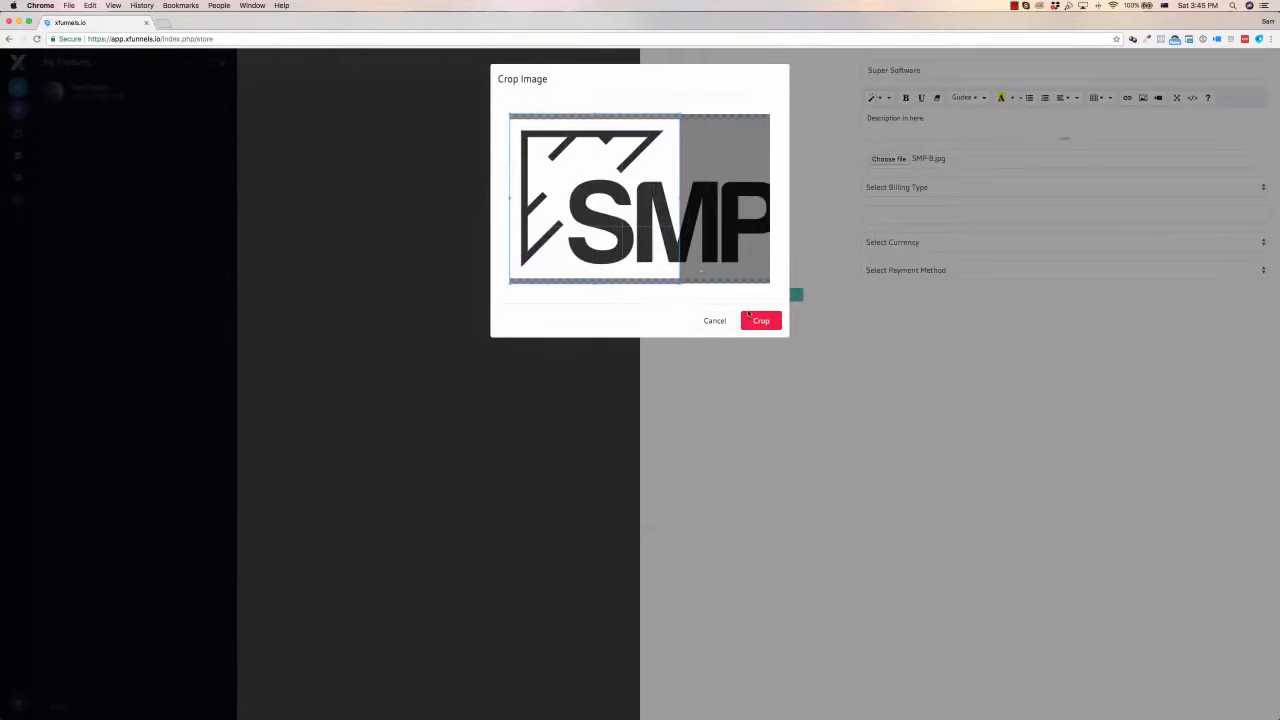
left_click(752, 318)
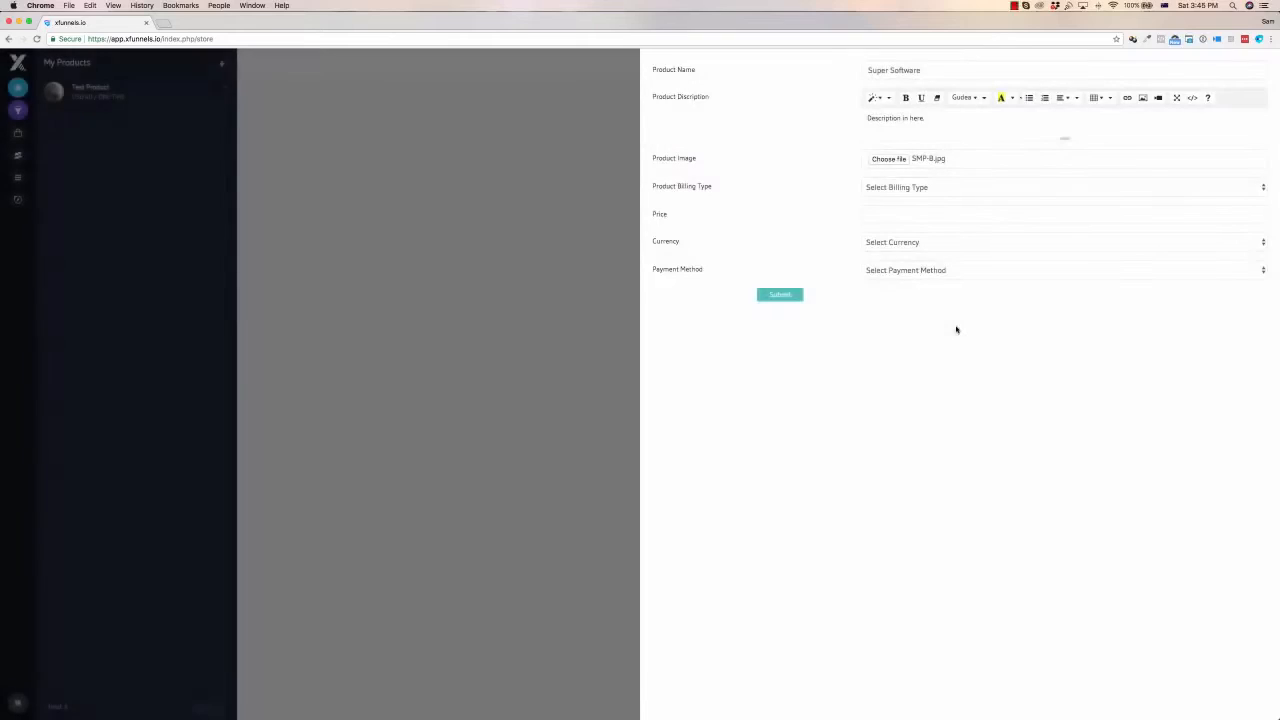
Set the product's billing type to Monthly, its price to 27 and its currency to USD
left_click(964, 188)
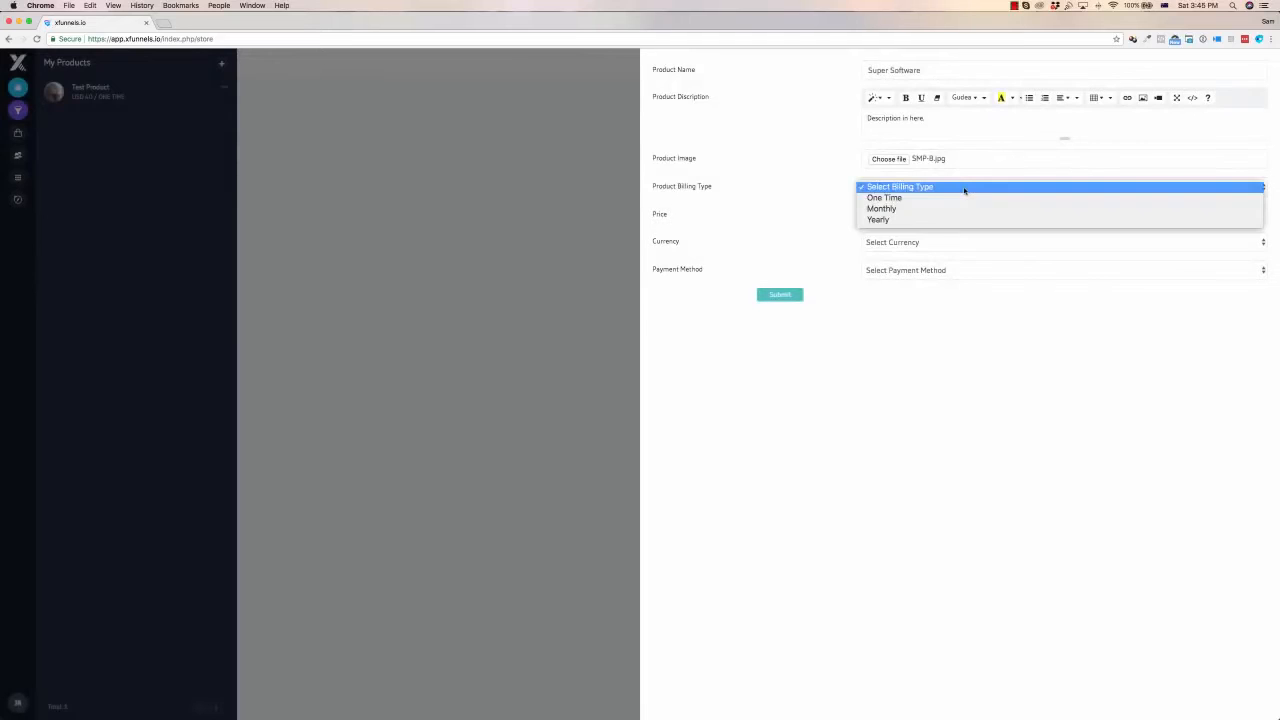
left_click(895, 210)
left_click(893, 213)
type("27")
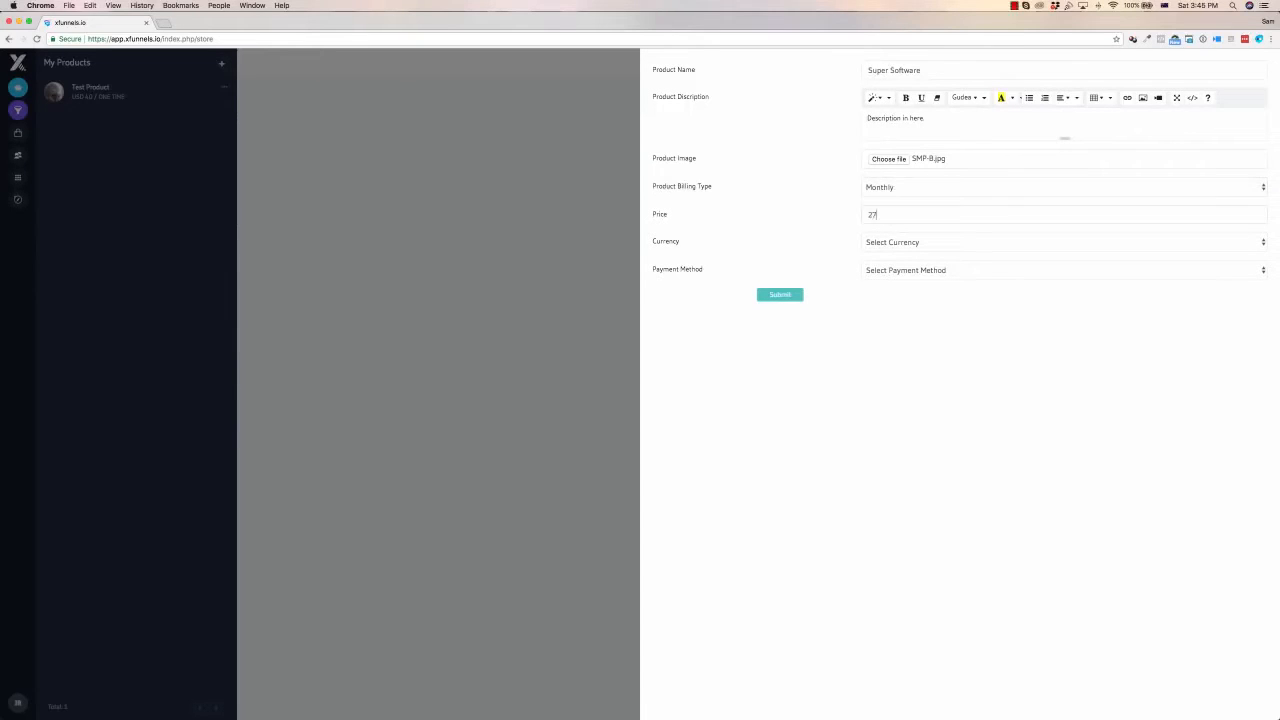
left_click(906, 241)
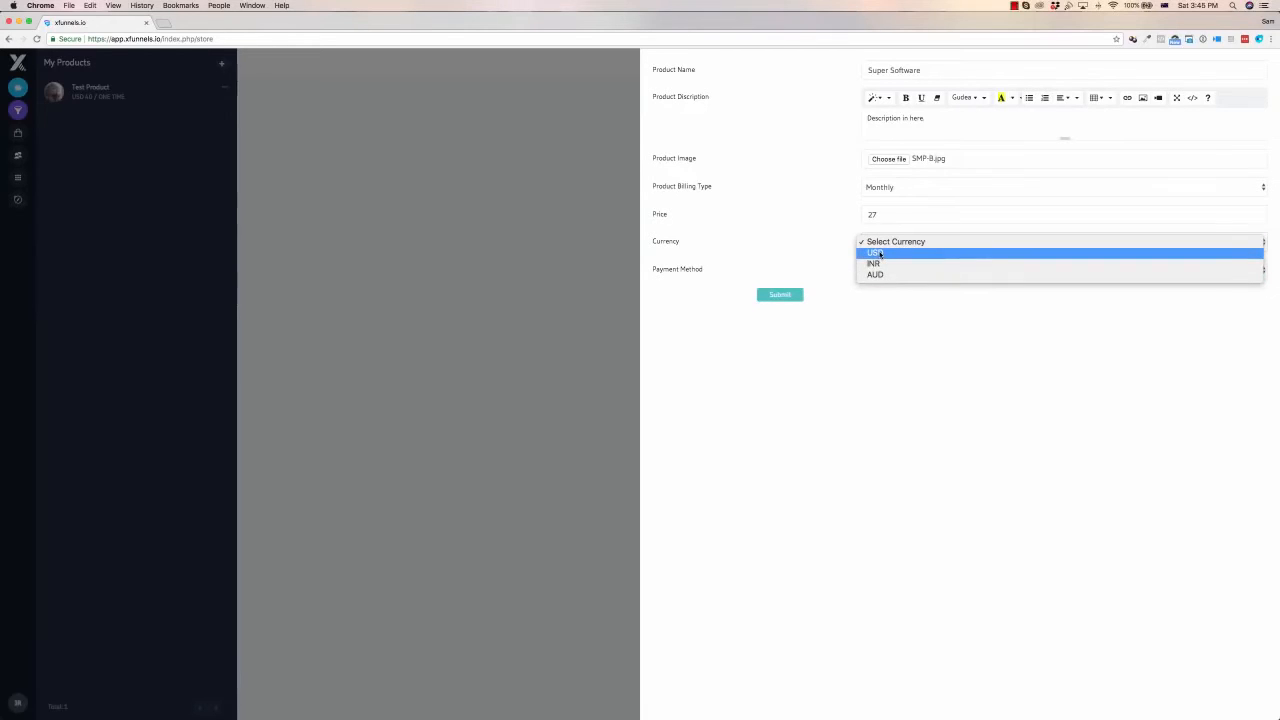
left_click(877, 253)
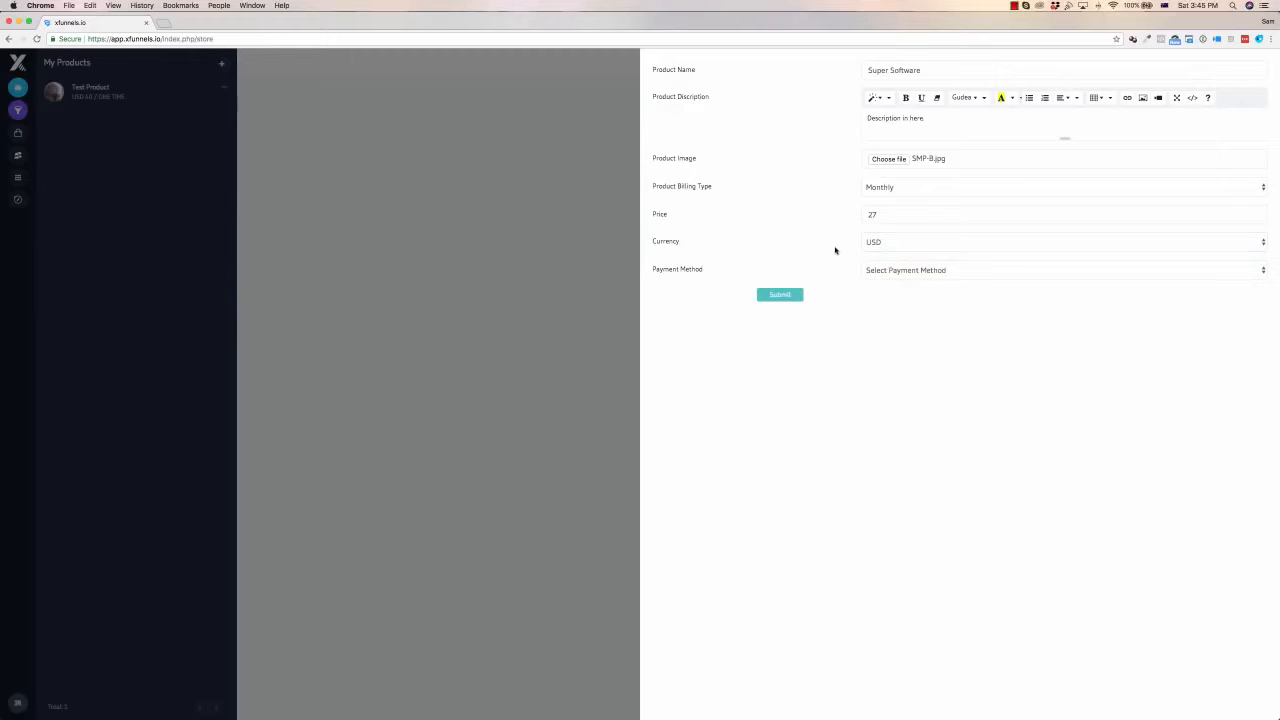
Choose Paypal as the payment method and submit the new product
left_click(882, 270)
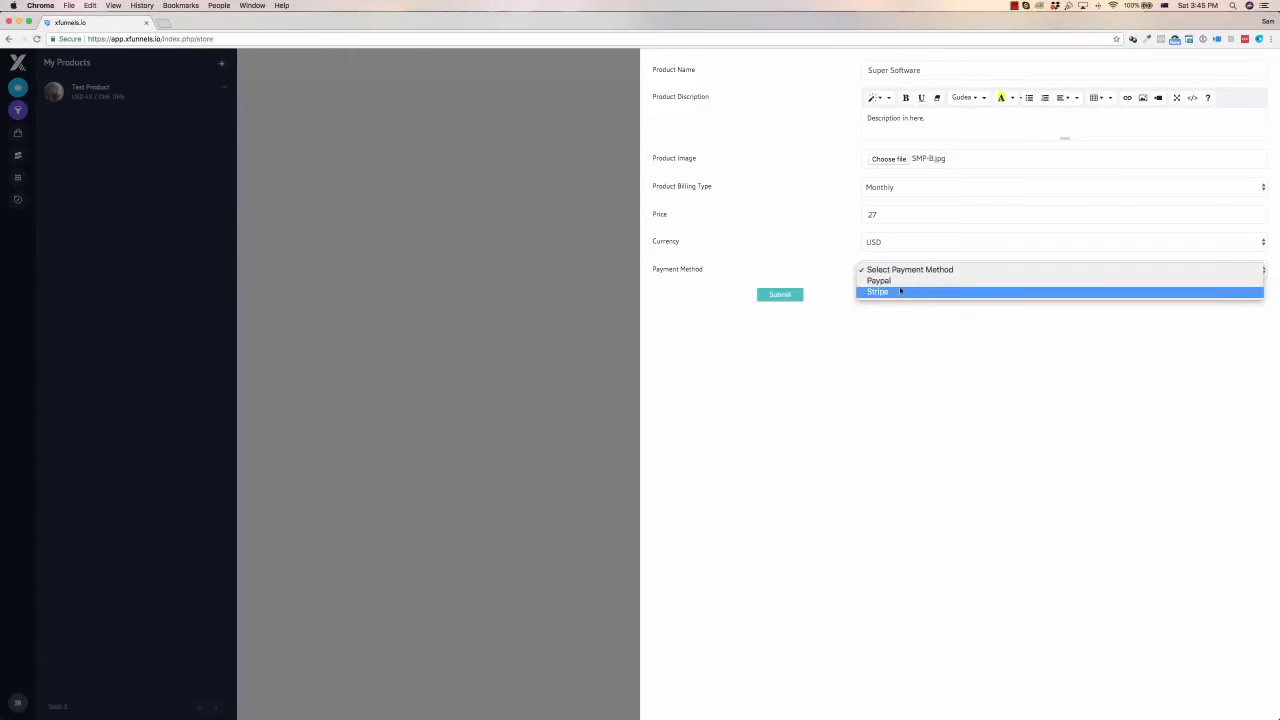
left_click(898, 283)
left_click(783, 297)
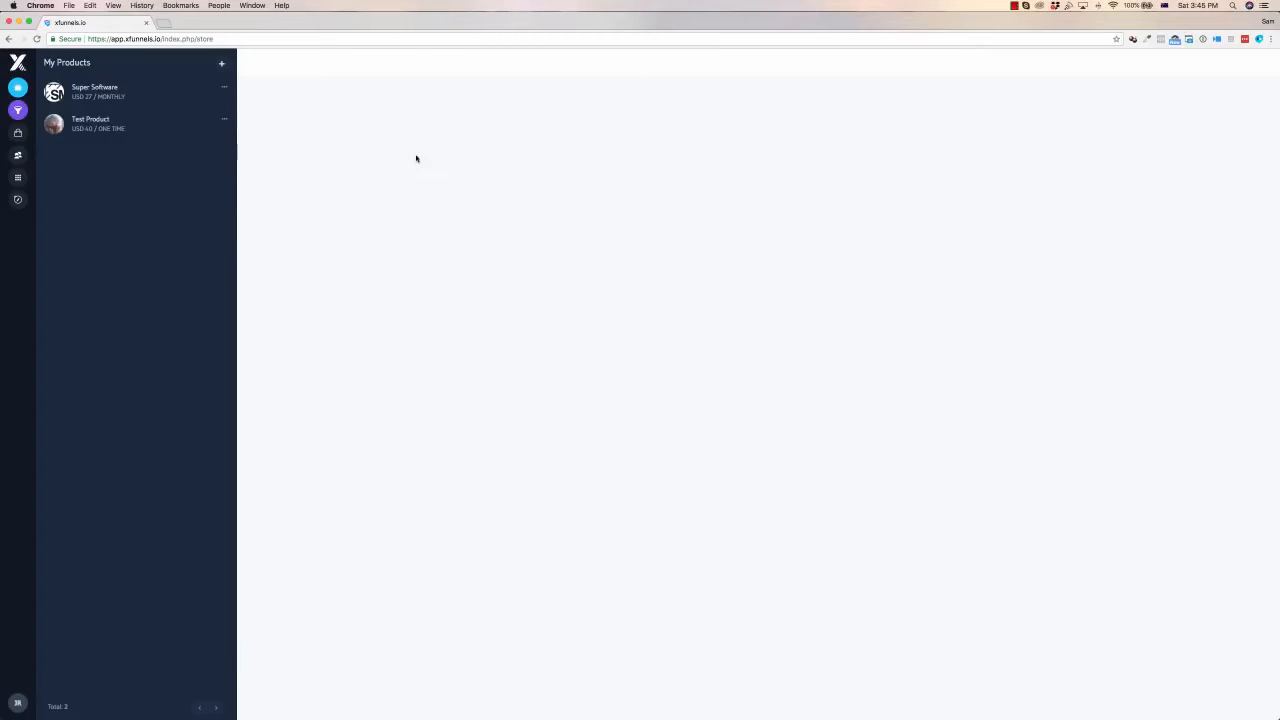
View the contacts list and the form for adding a custom domain, skipping the tour and leaving the form unfilled
left_click(17, 155)
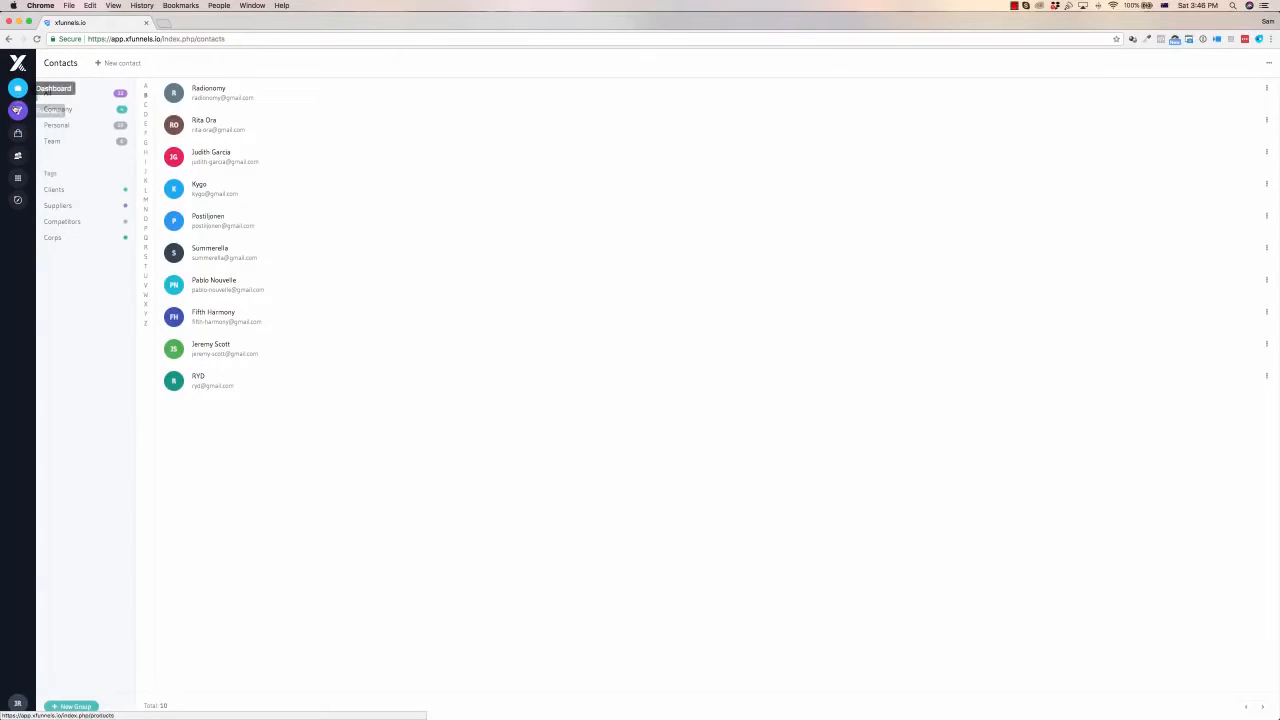
left_click(17, 202)
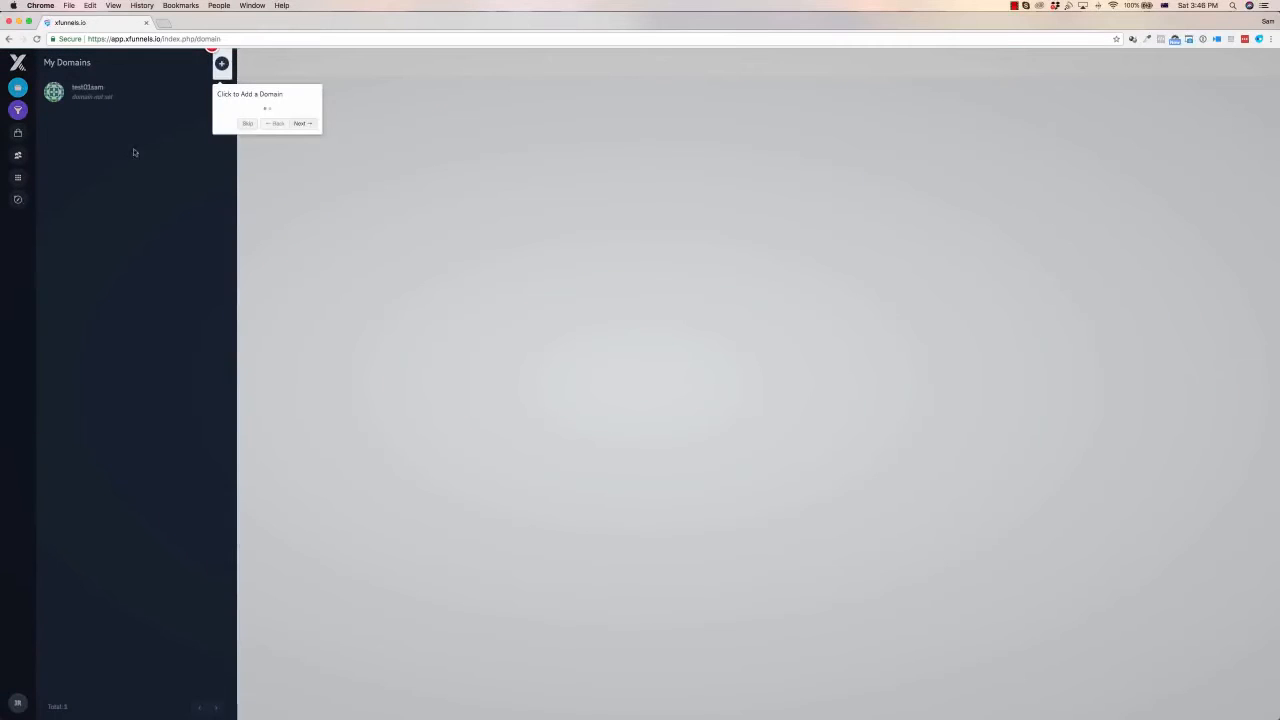
left_click(245, 124)
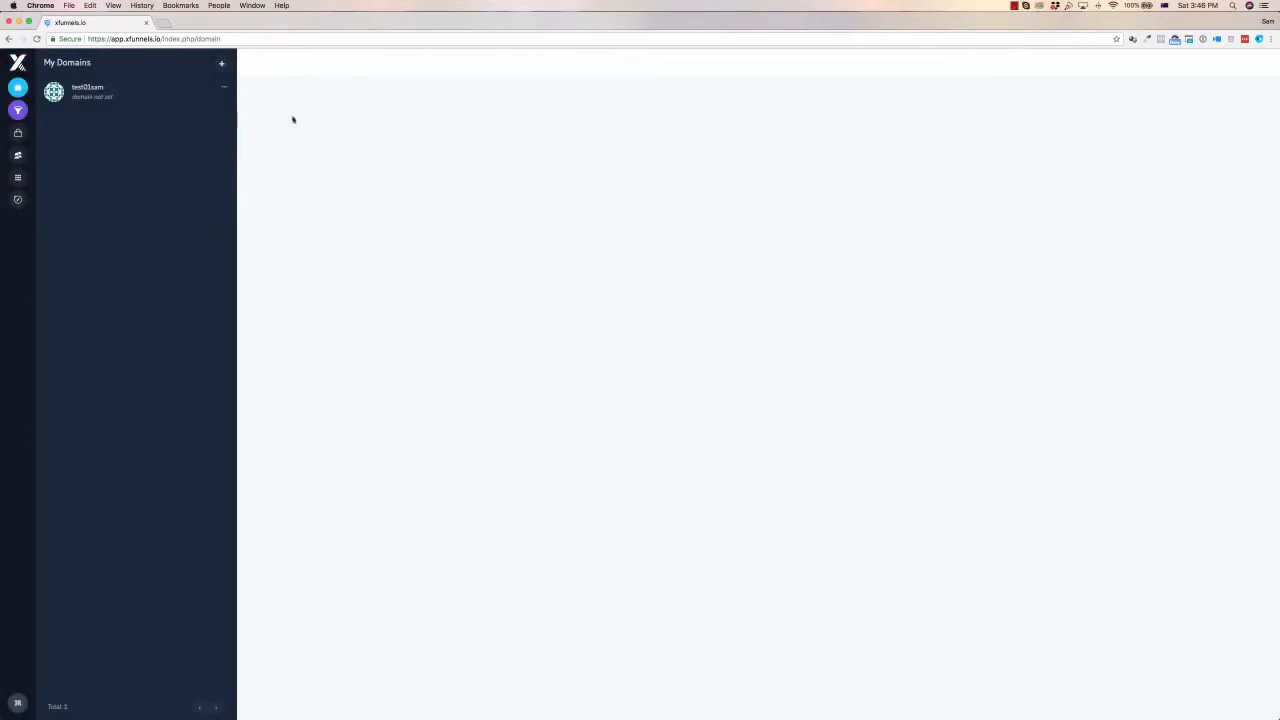
left_click(222, 63)
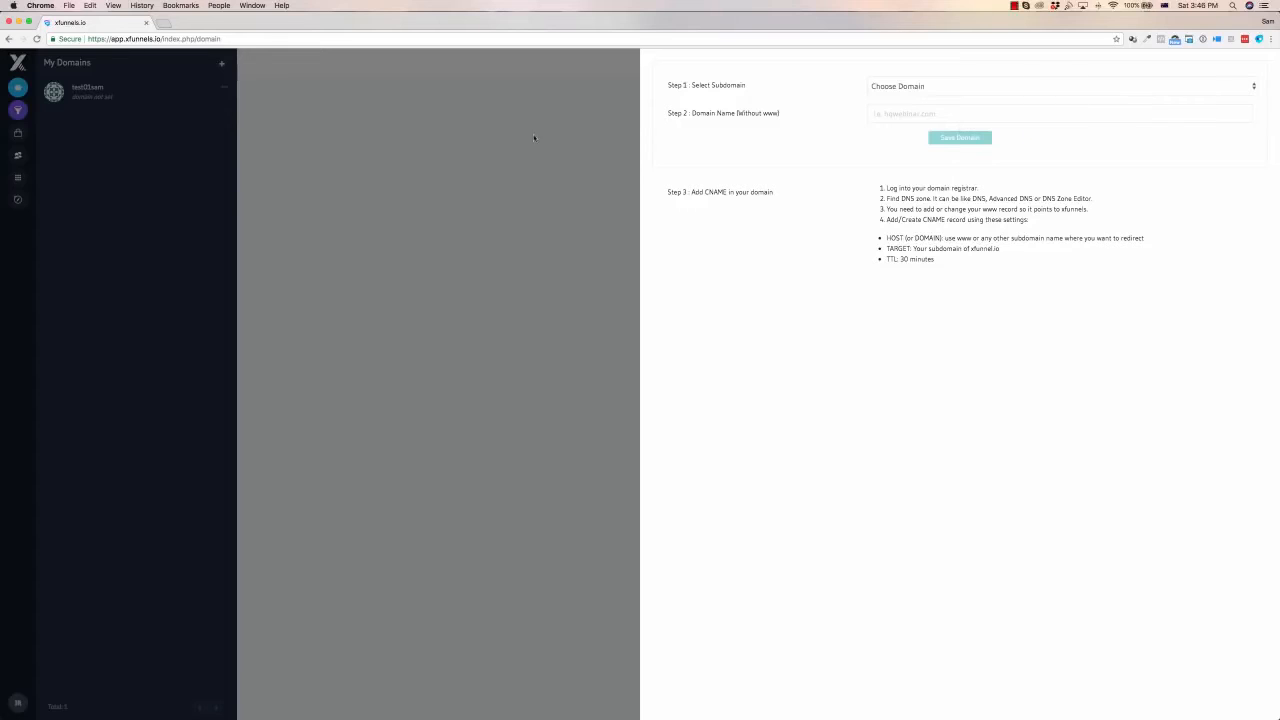
left_click(333, 132)
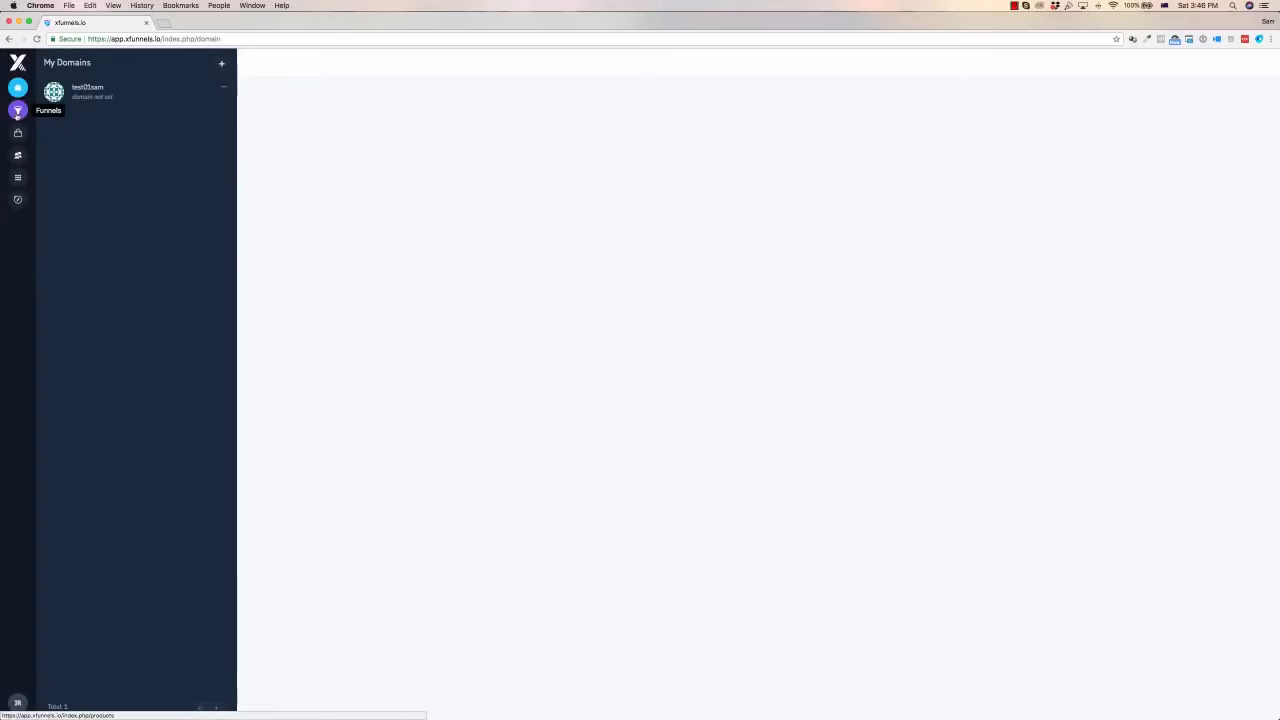
Start a new funnel of the Product Launch type and proceed to its details
left_click(17, 112)
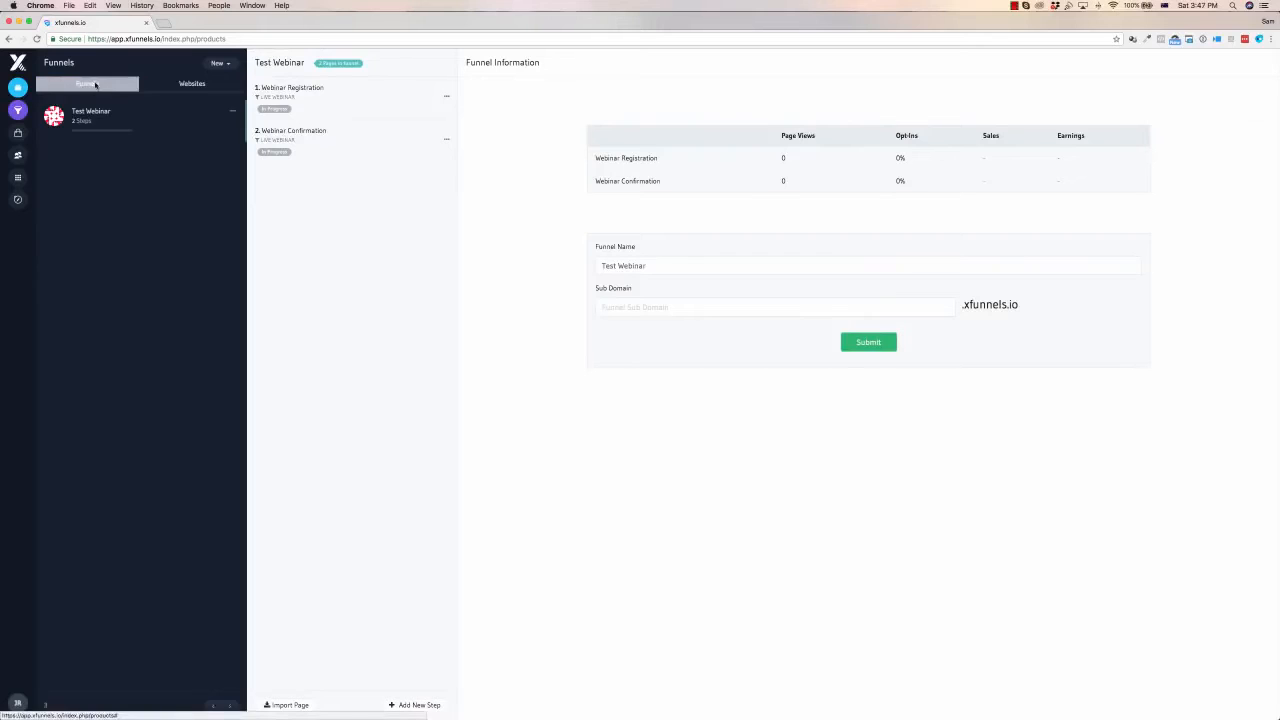
left_click(214, 66)
left_click(197, 87)
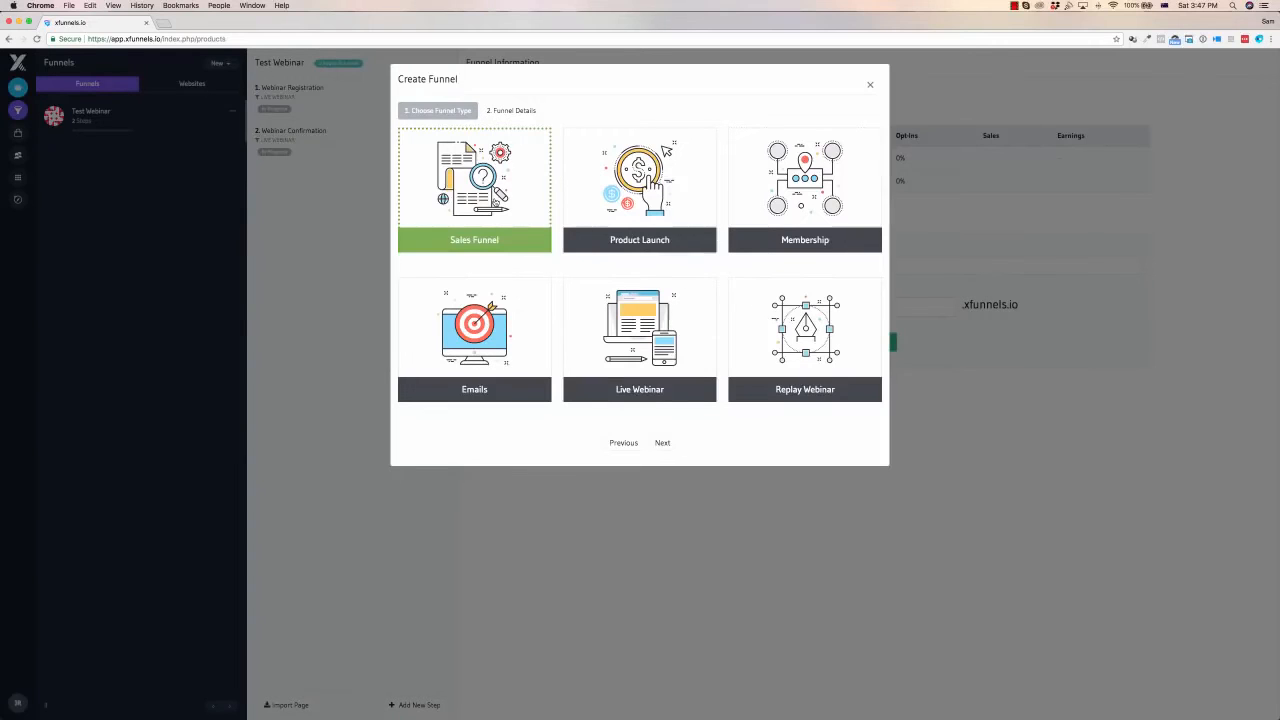
left_click(662, 208)
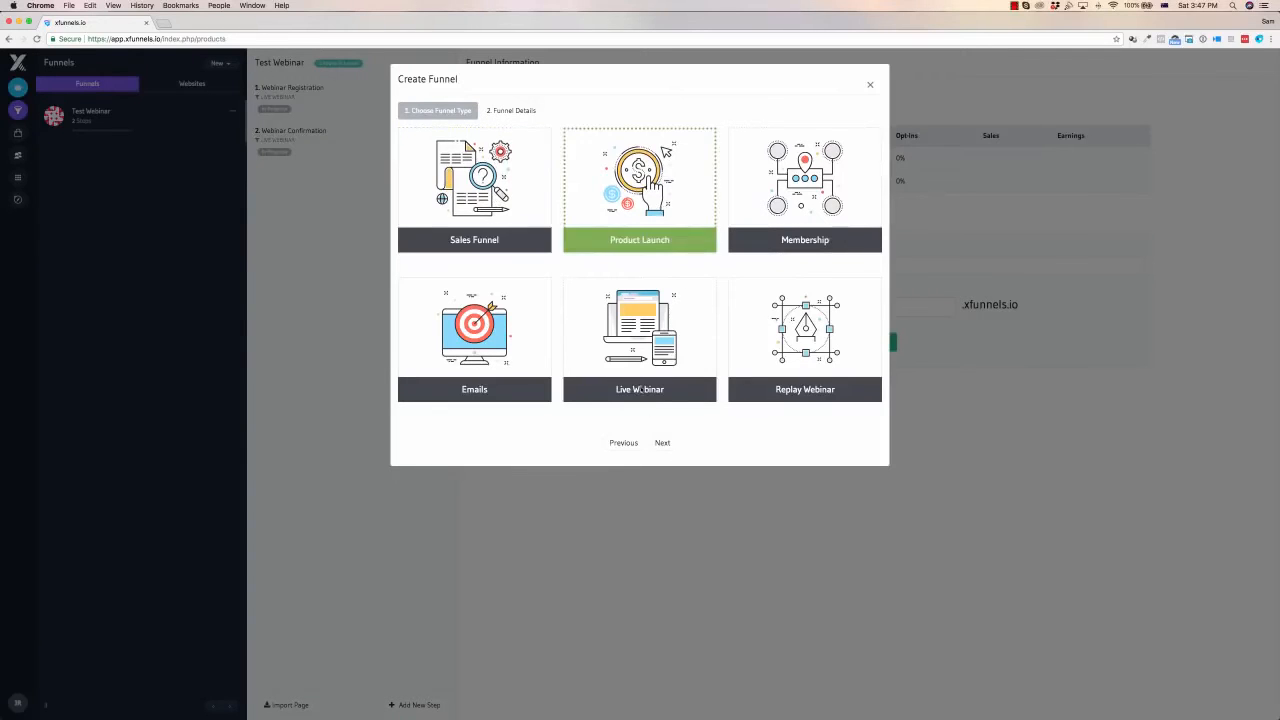
left_click(661, 444)
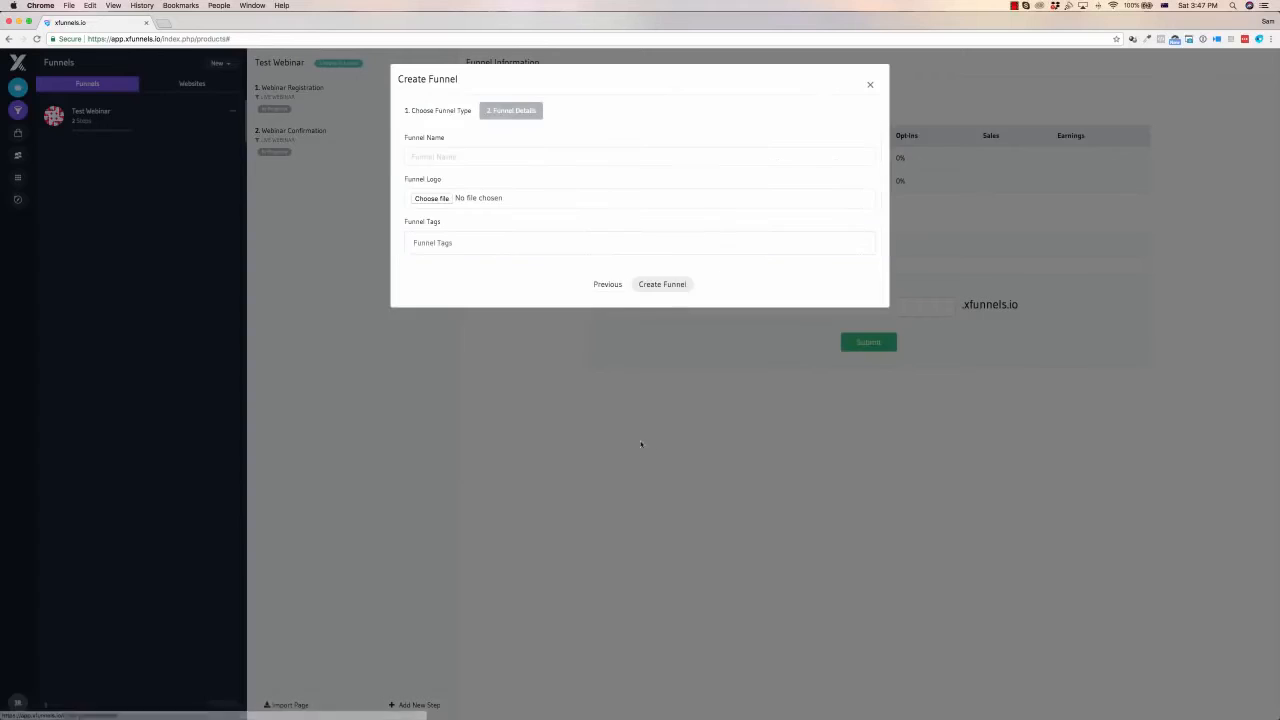
Name the new funnel Demo Product Launch
left_click(477, 158)
type("Demo Product L")
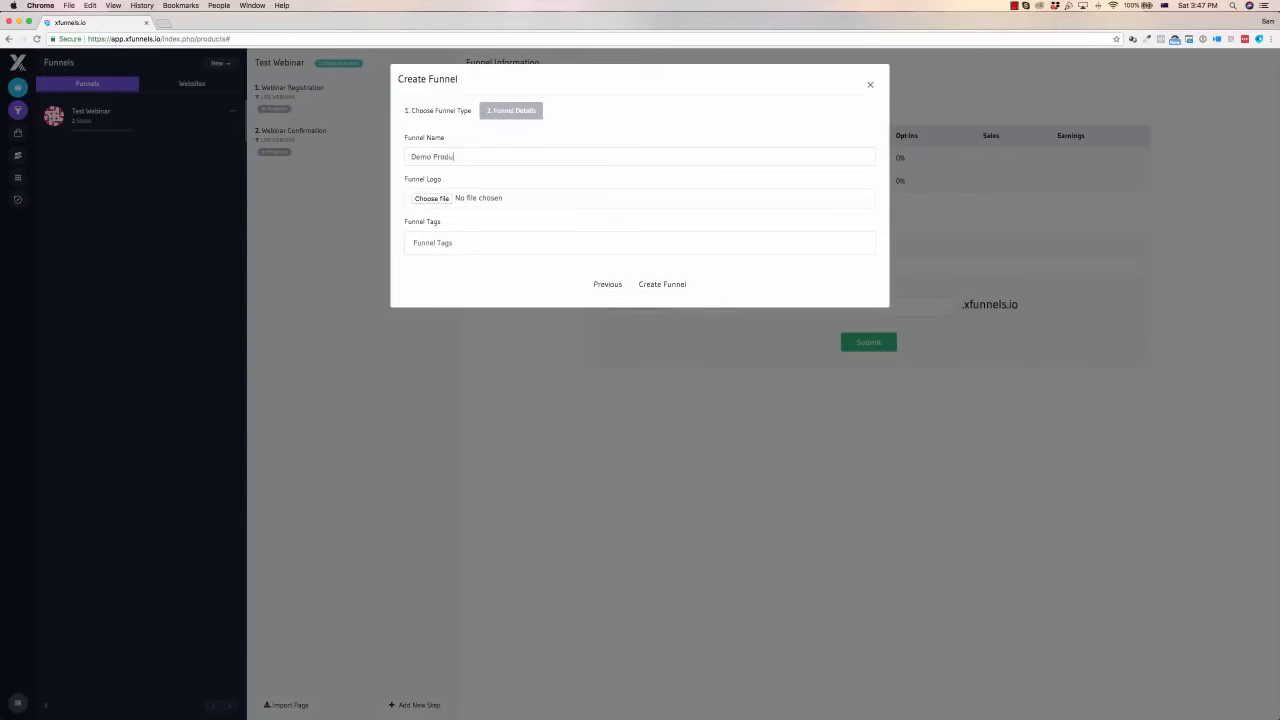
type("aunch")
Upload SMP-B.jpg as the funnel logo, crop it to the part around the letter S, and create the funnel
left_click(446, 198)
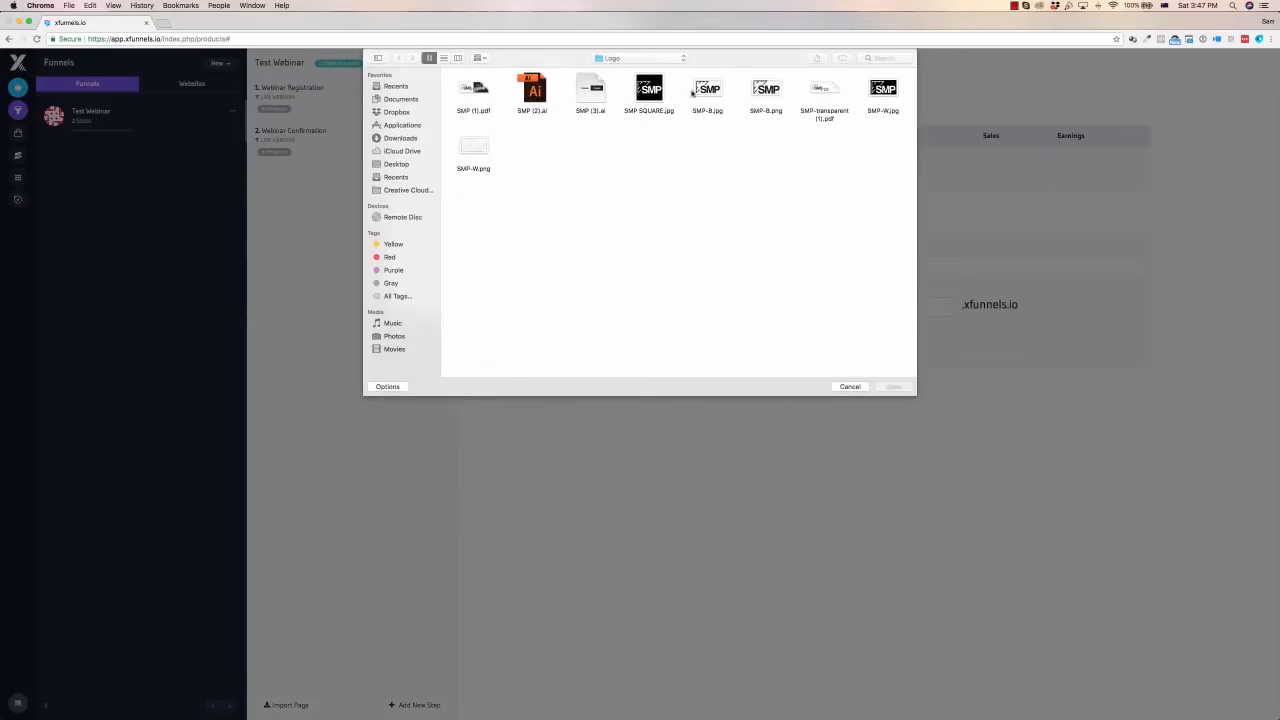
double_click(706, 91)
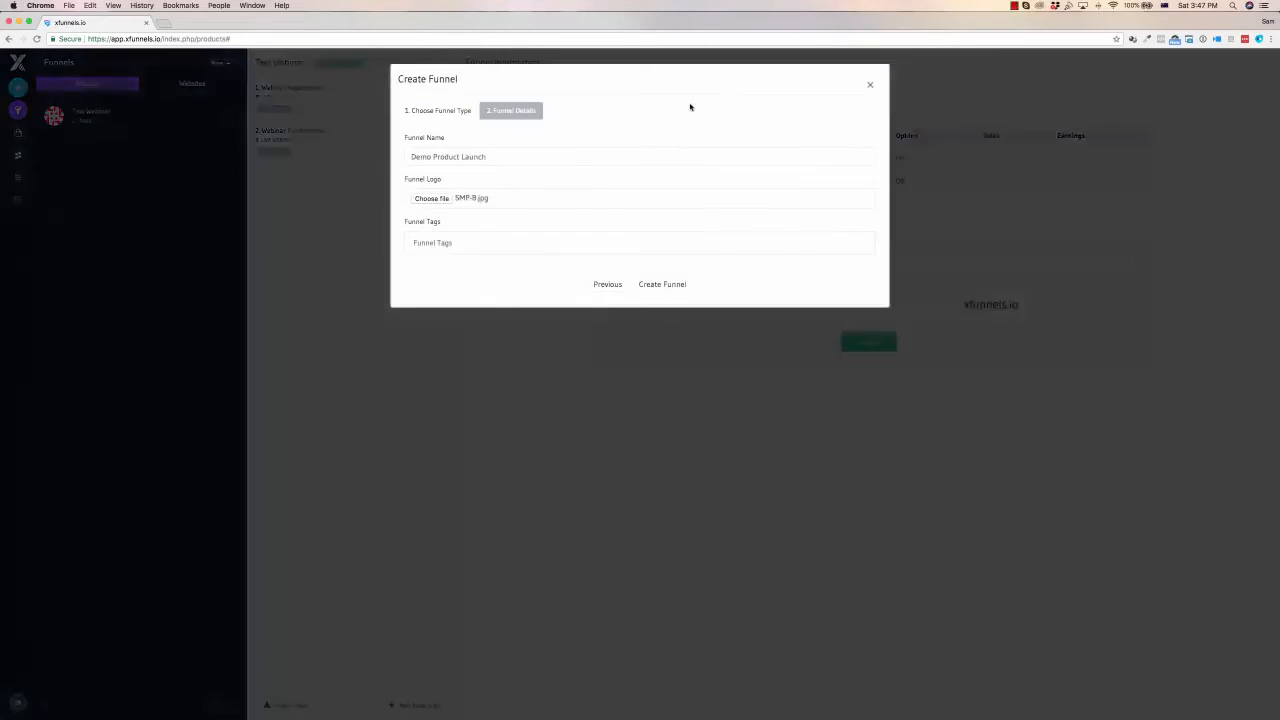
left_click_drag(692, 234, 620, 228)
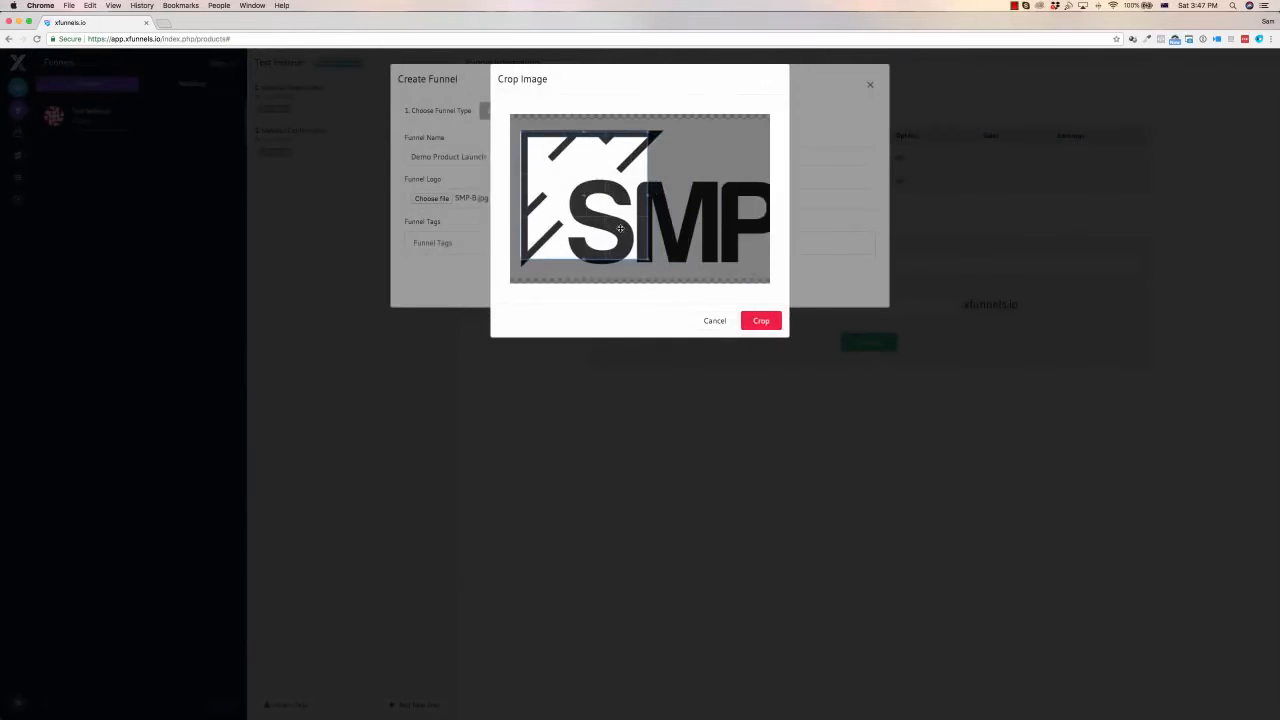
left_click(761, 320)
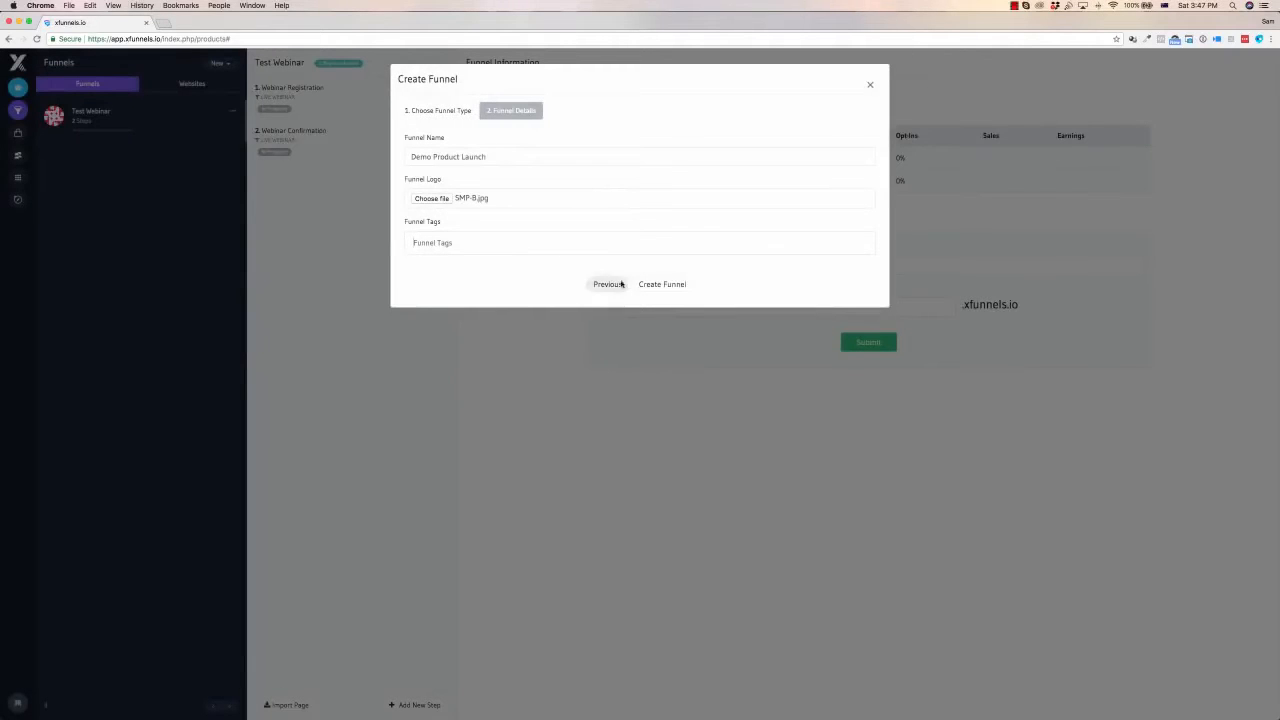
left_click(672, 289)
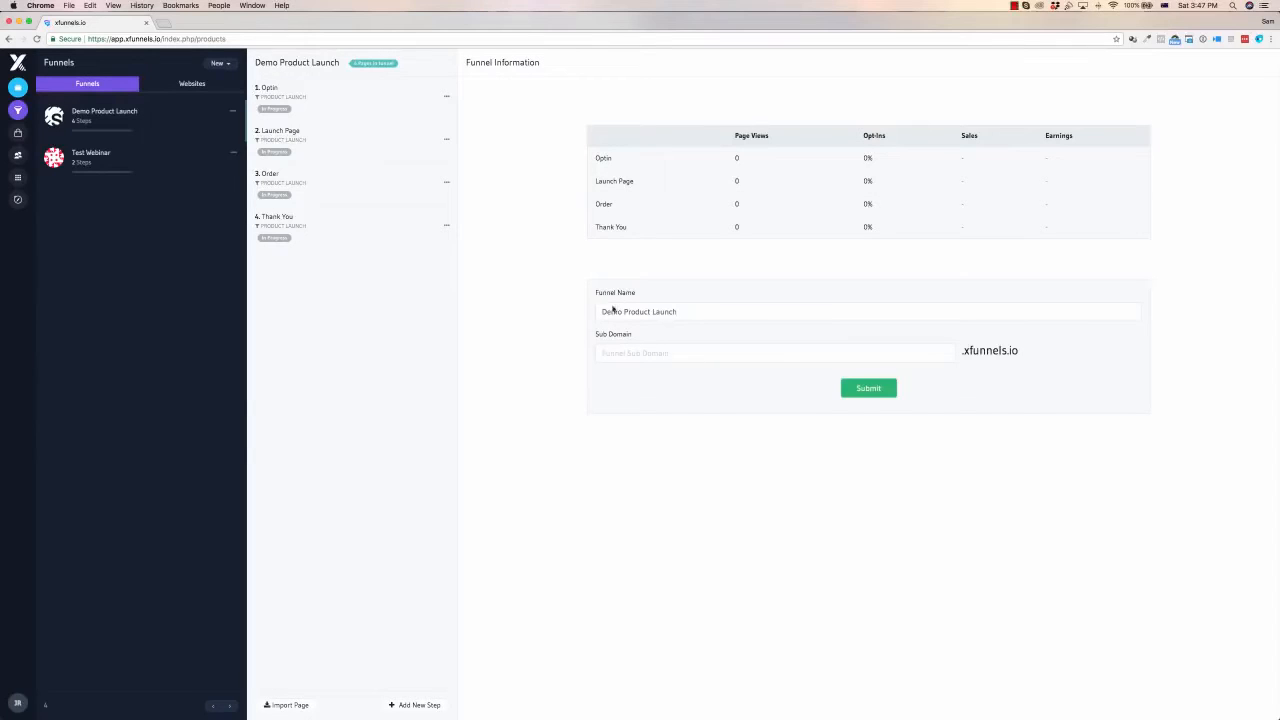
Assign the Agency template from the Optin category to variant A of the funnel's Optin step
left_click(446, 97)
left_click(335, 98)
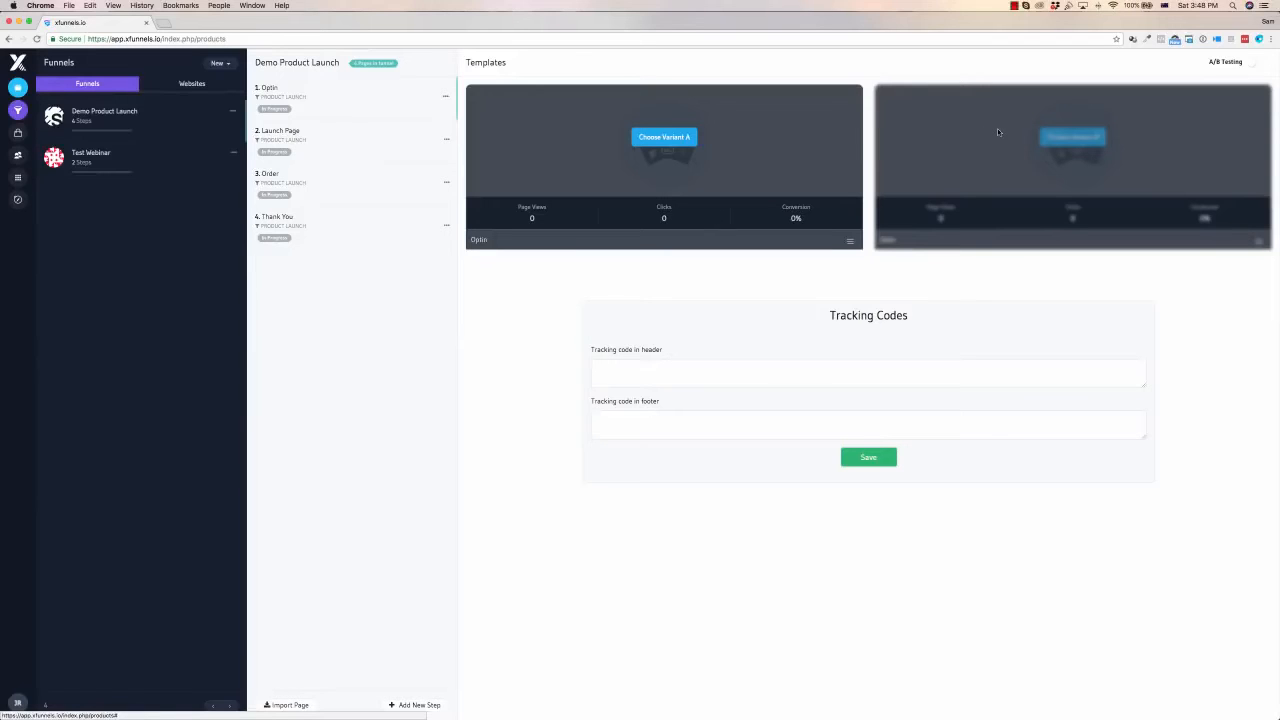
left_click(665, 136)
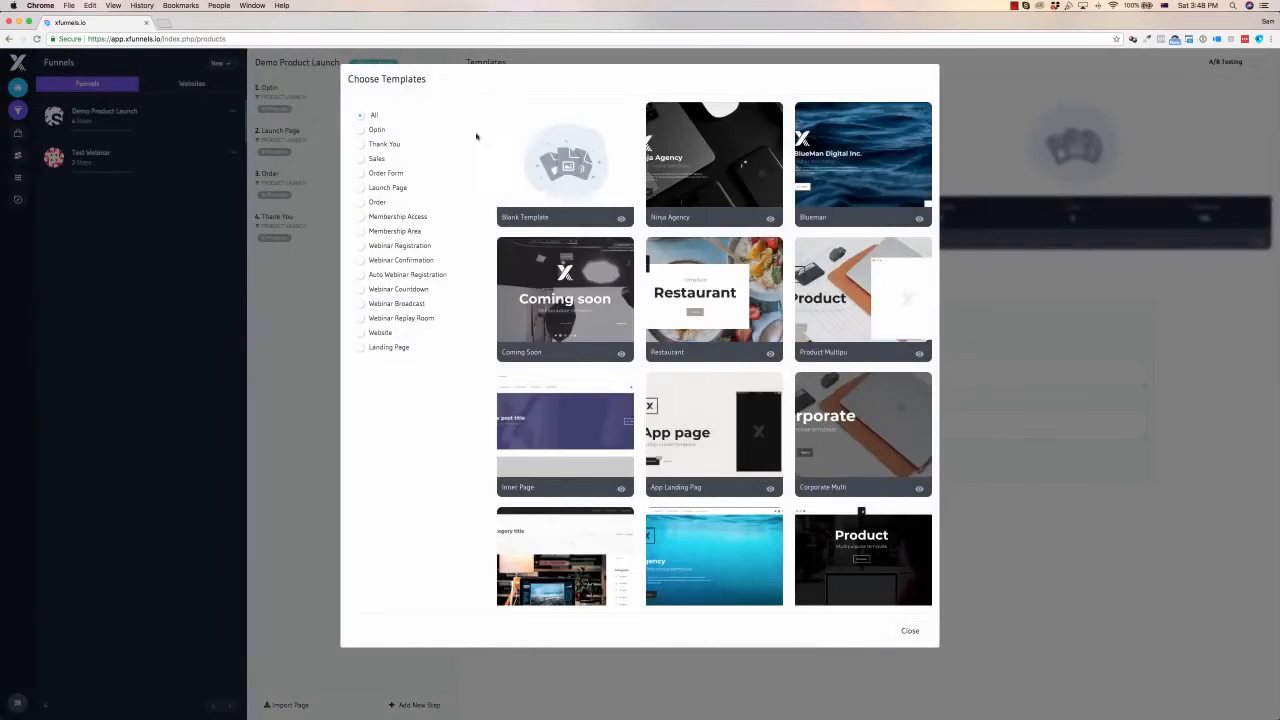
left_click(361, 134)
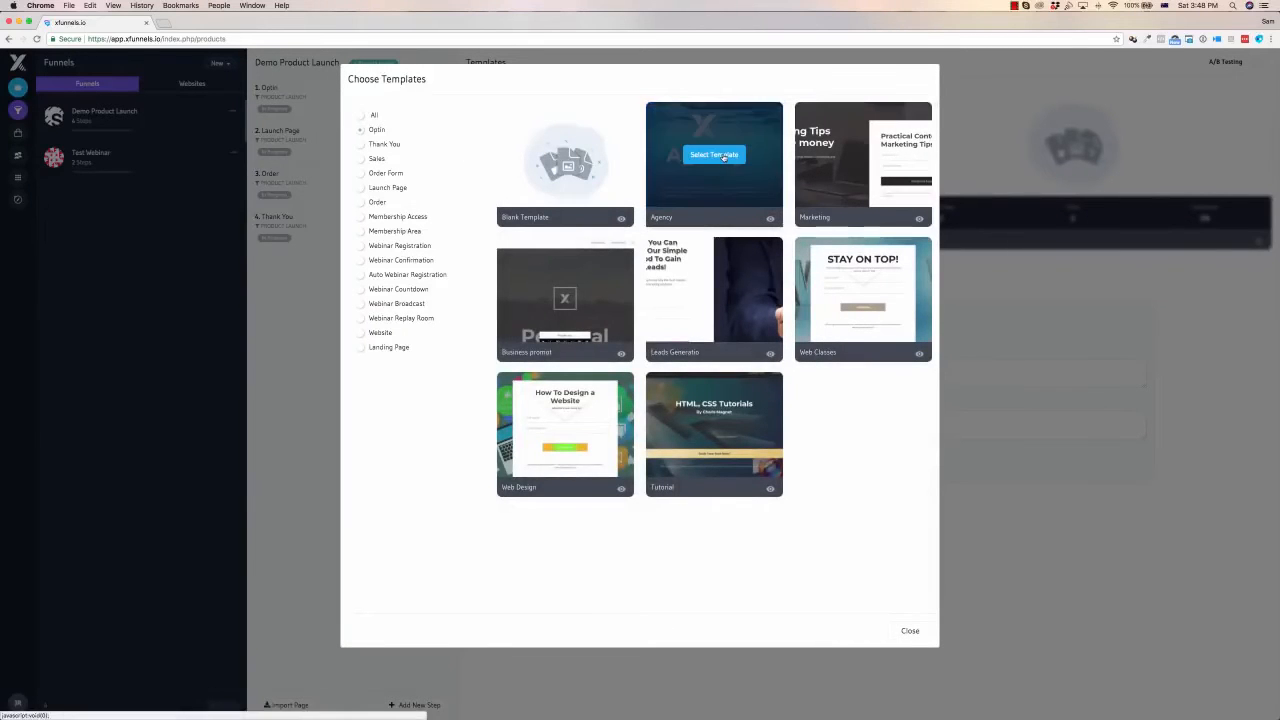
left_click(723, 157)
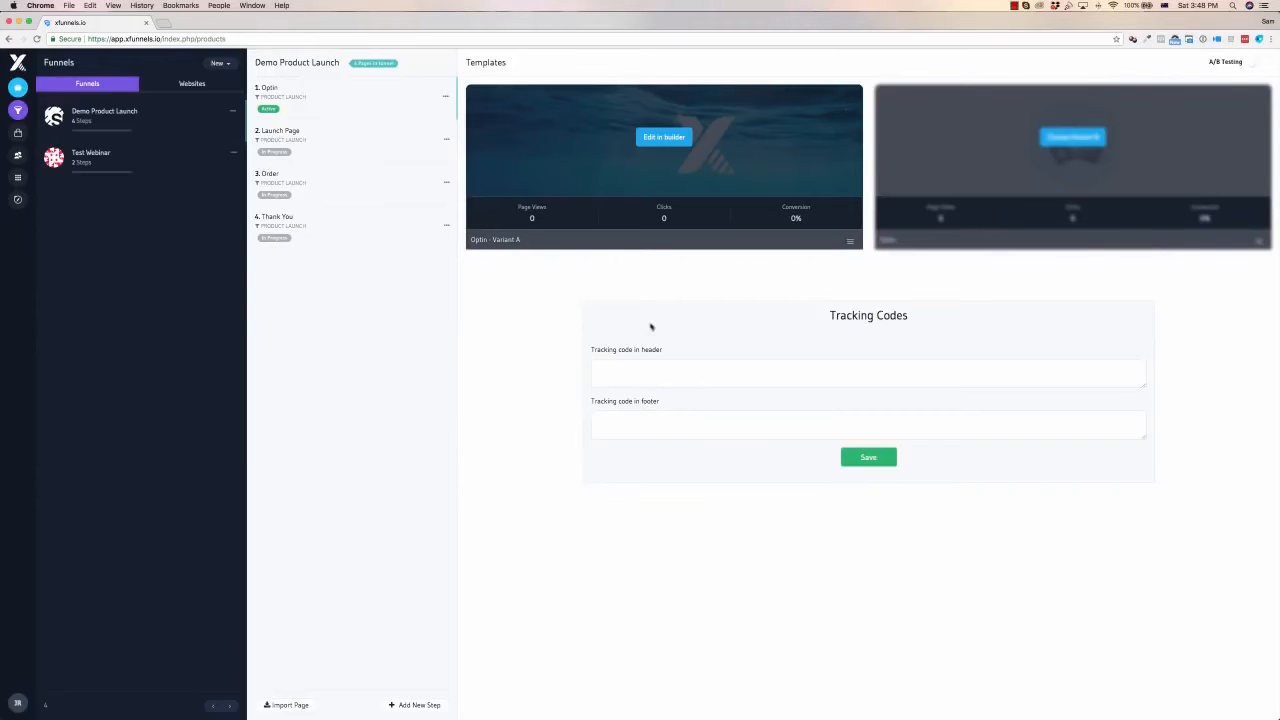
View the form for importing an external web page and dismiss it without importing anything
left_click(290, 706)
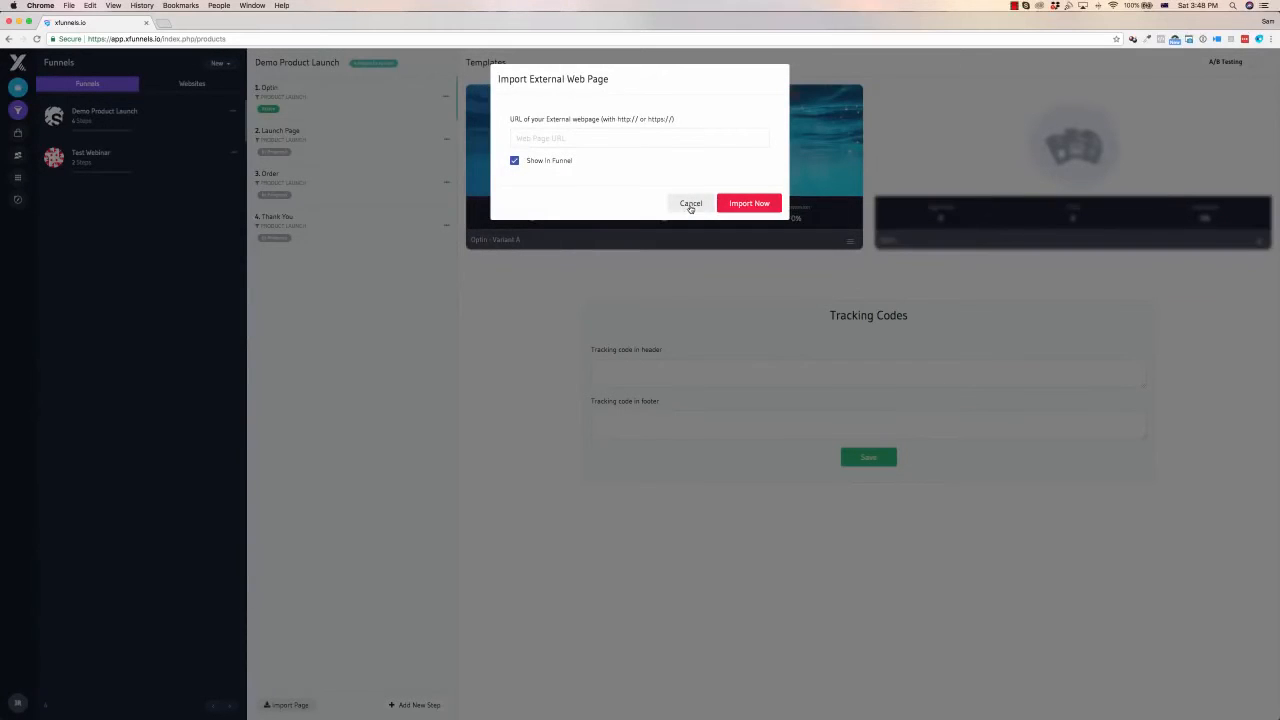
left_click(690, 204)
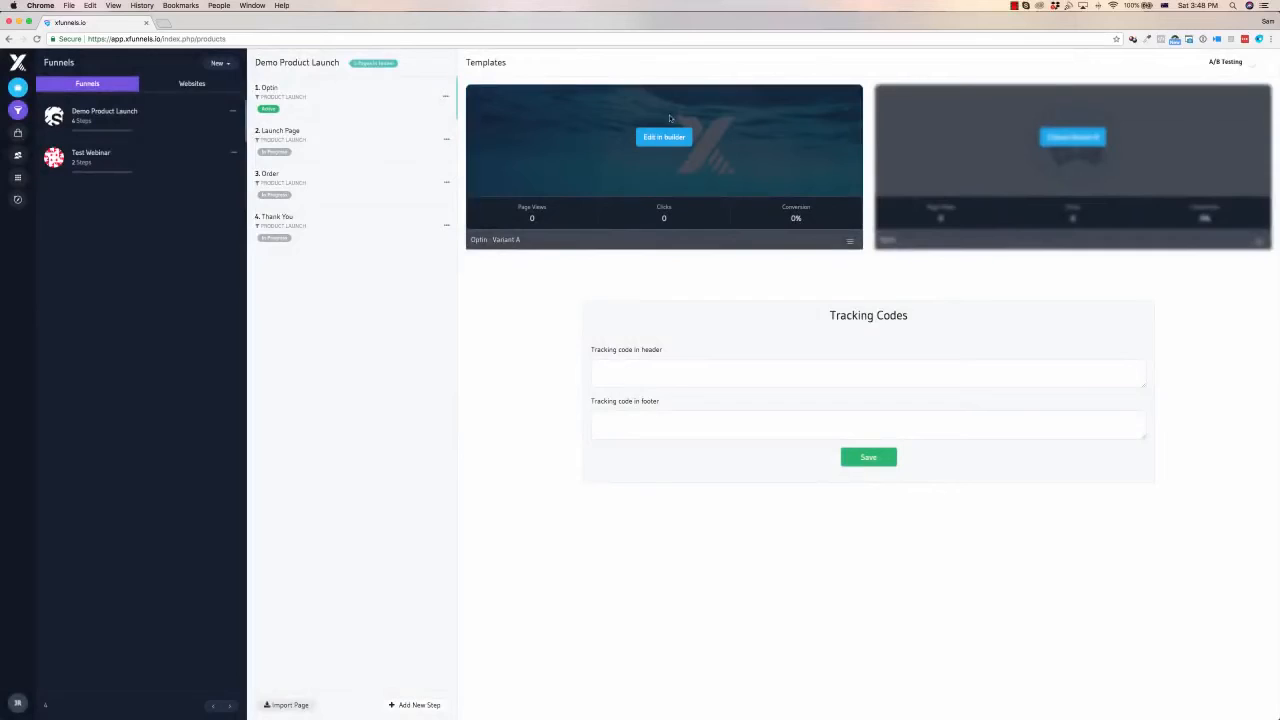
Open variant A of the Optin page in the builder and look over its header and text sections
left_click(663, 138)
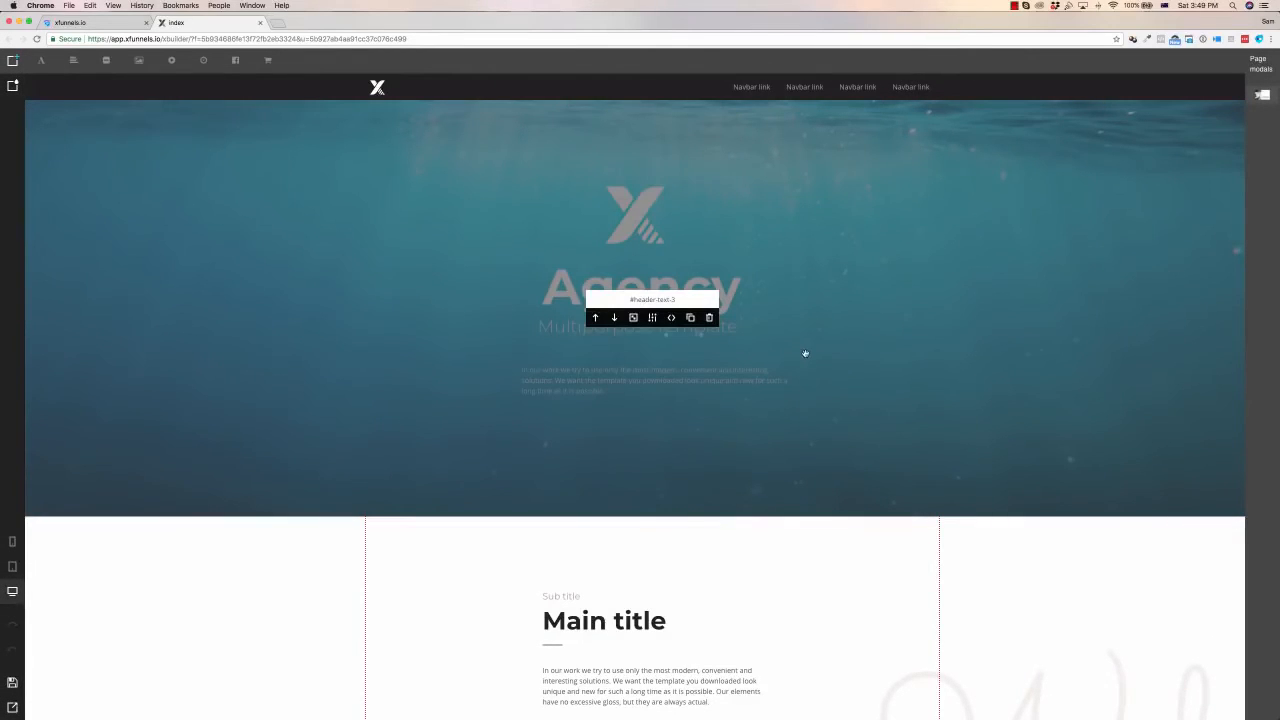
scroll(820, 259, "down", 3)
scroll(670, 262, "up", 2)
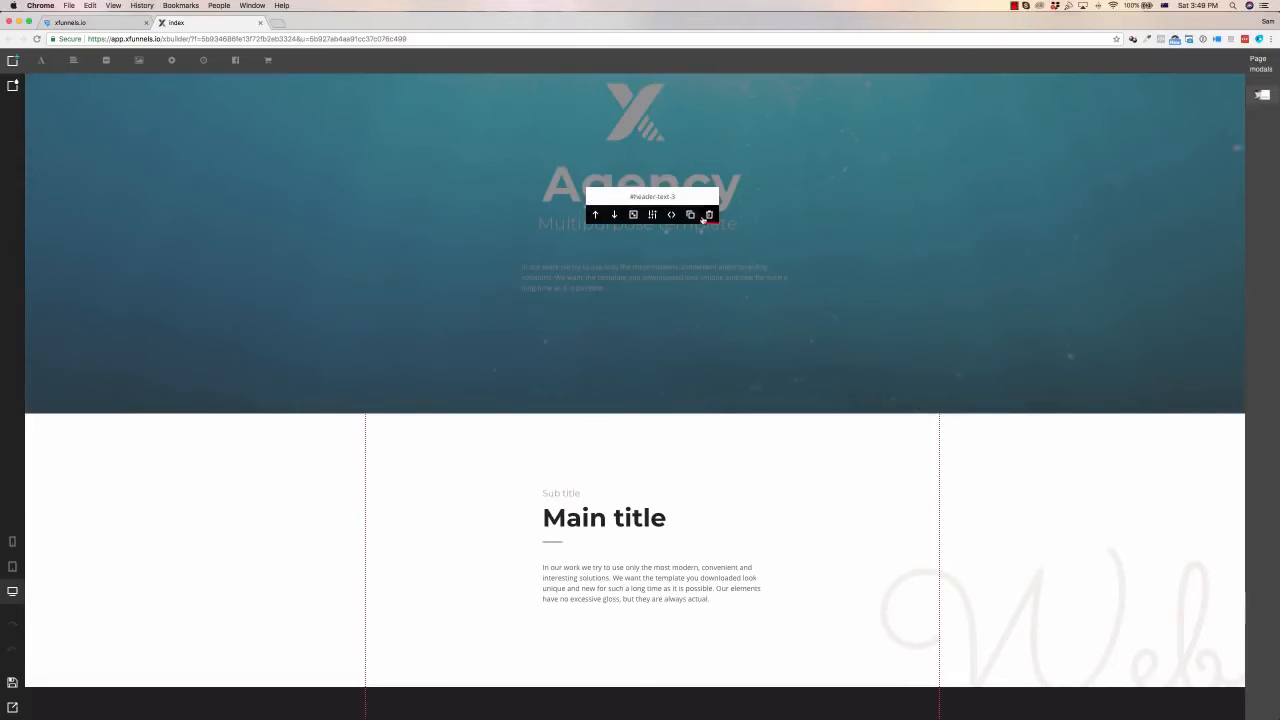
scroll(706, 214, "up", 2)
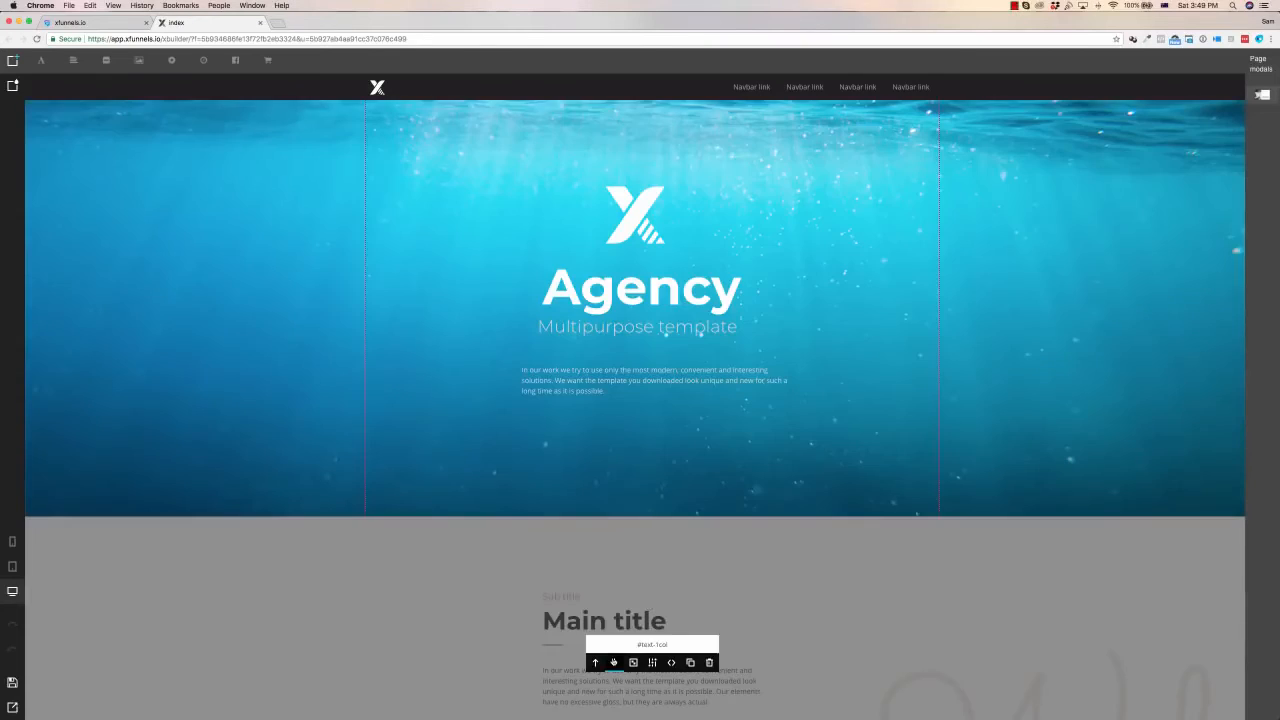
Add two "Enter Yopur Title" heading elements to the page's navigation bar
left_click_drag(613, 616, 605, 470)
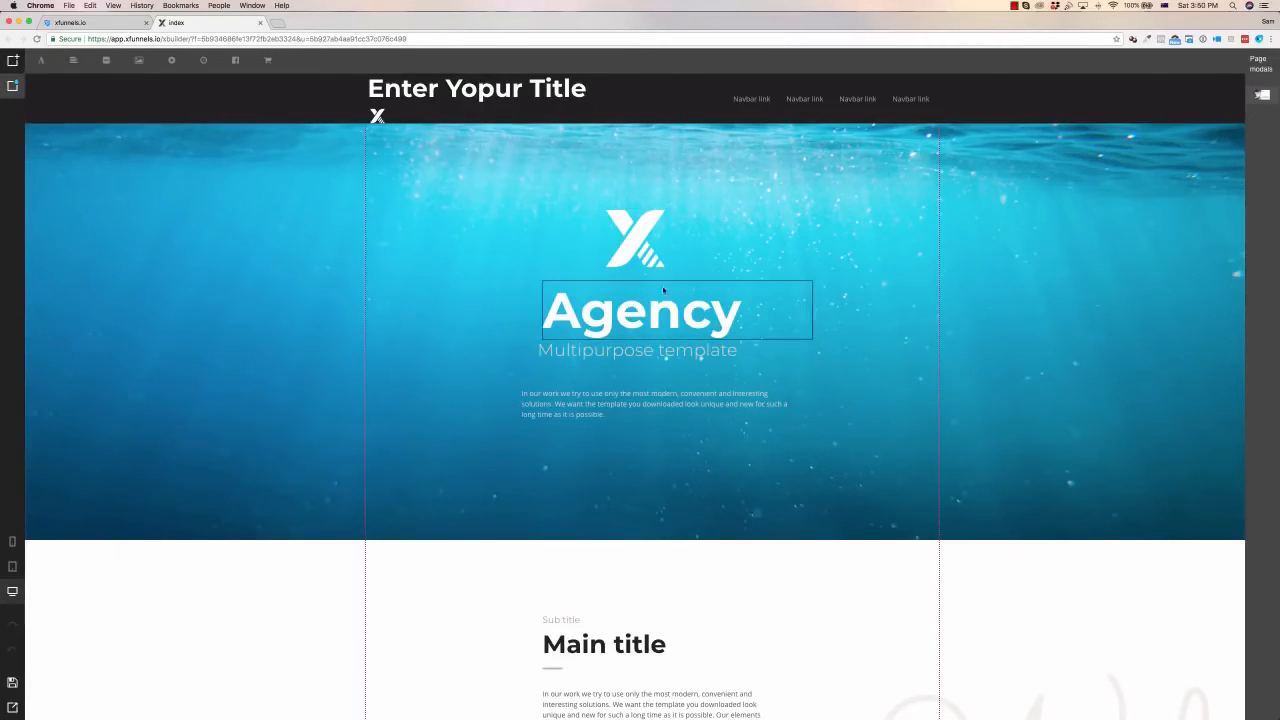
left_click(42, 62)
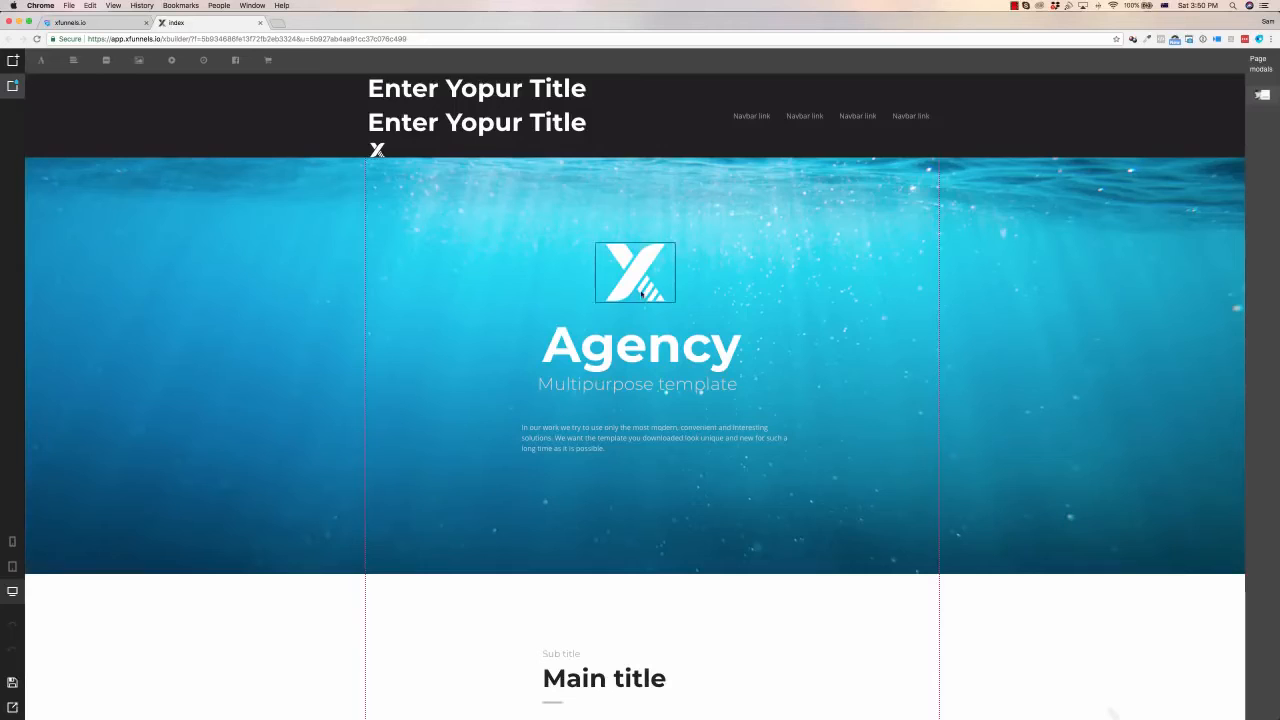
Move the hero logo slightly right and down, and shift the Multipurpose template tagline slightly right and lower
mouse_move(648, 286)
left_mouse_down()
mouse_move(714, 262)
mouse_move(650, 294)
left_mouse_up()
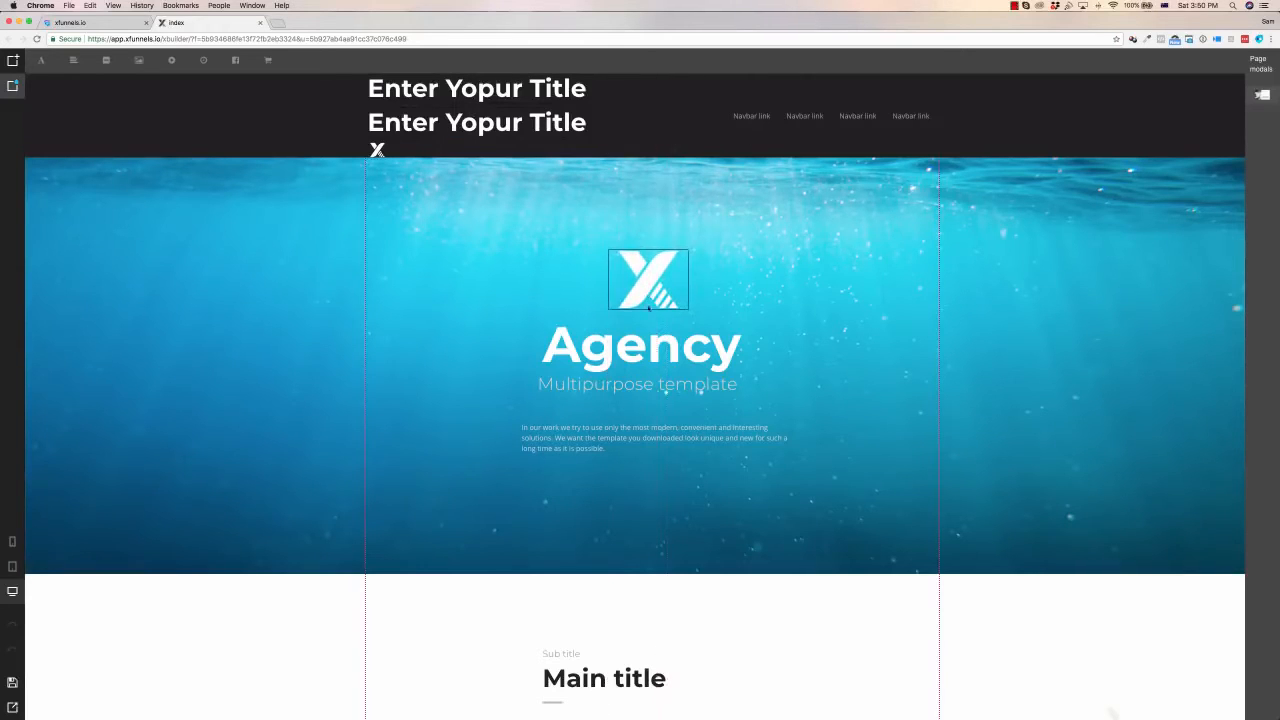
left_click_drag(660, 345, 657, 399)
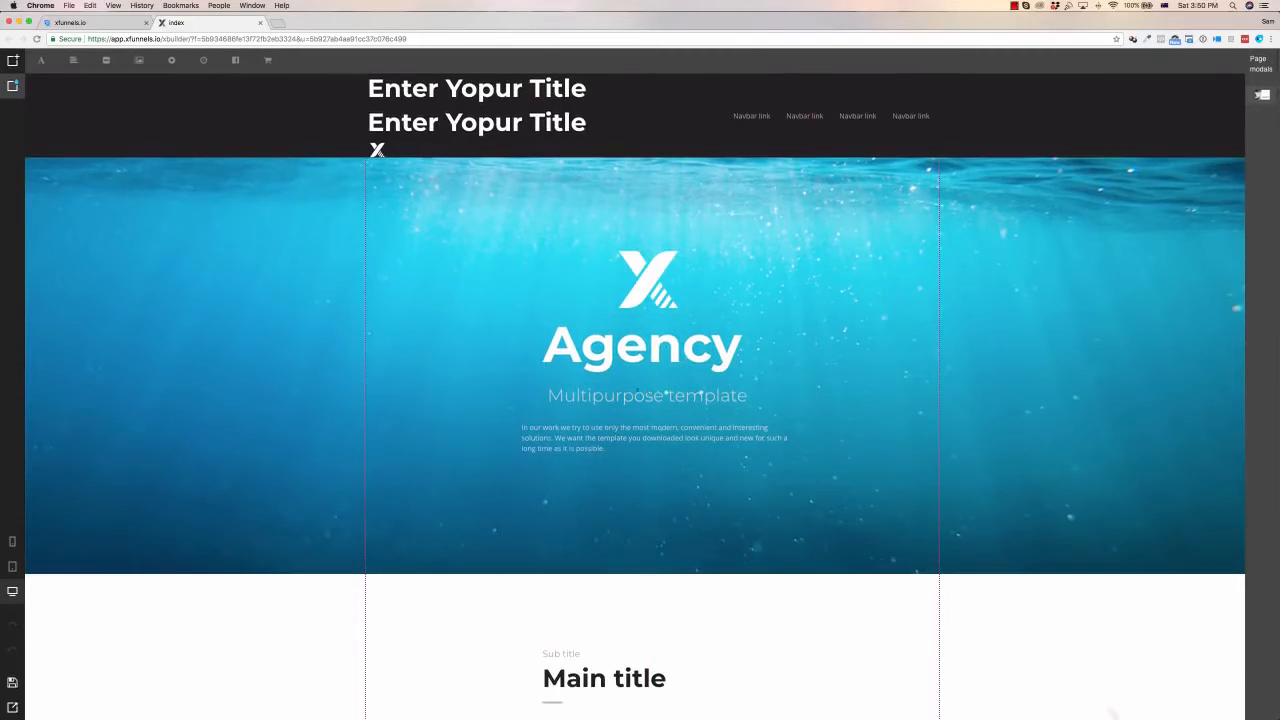
Add a heading element above the hero logo and replace the Multipurpose template tagline with DEMO CONTENT HERE
left_click(610, 400)
left_click(44, 62)
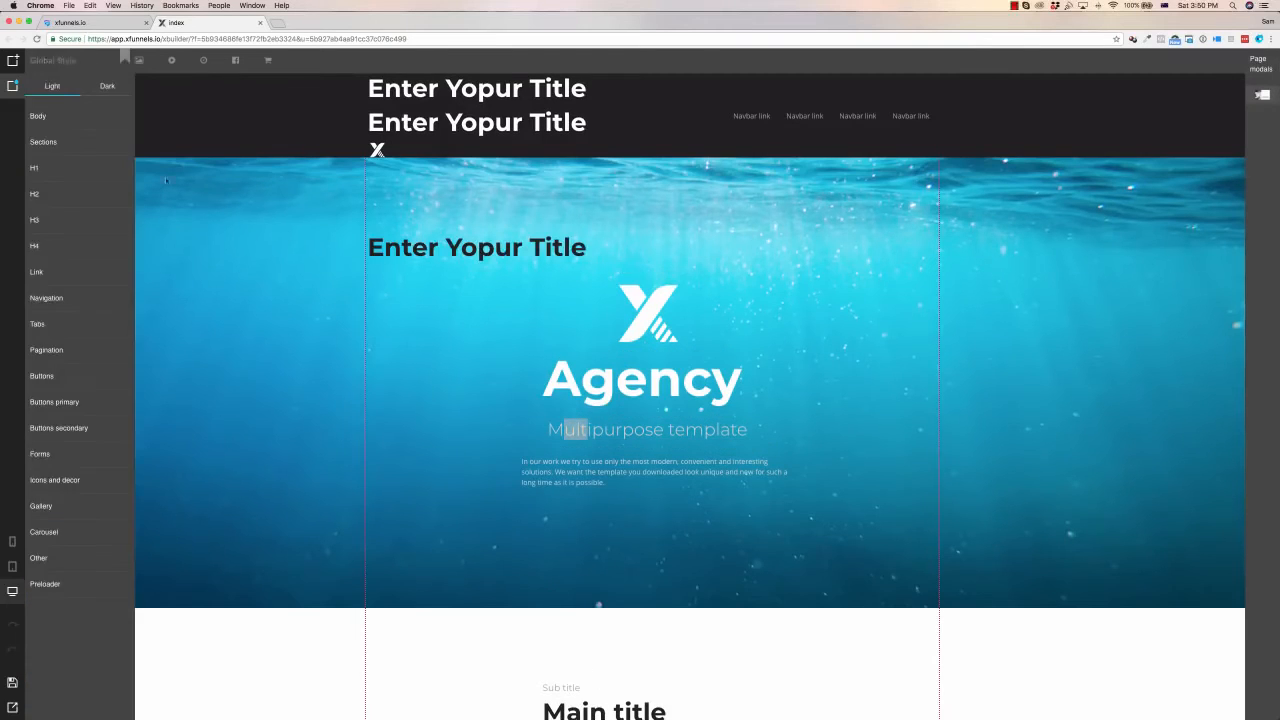
left_click(628, 434)
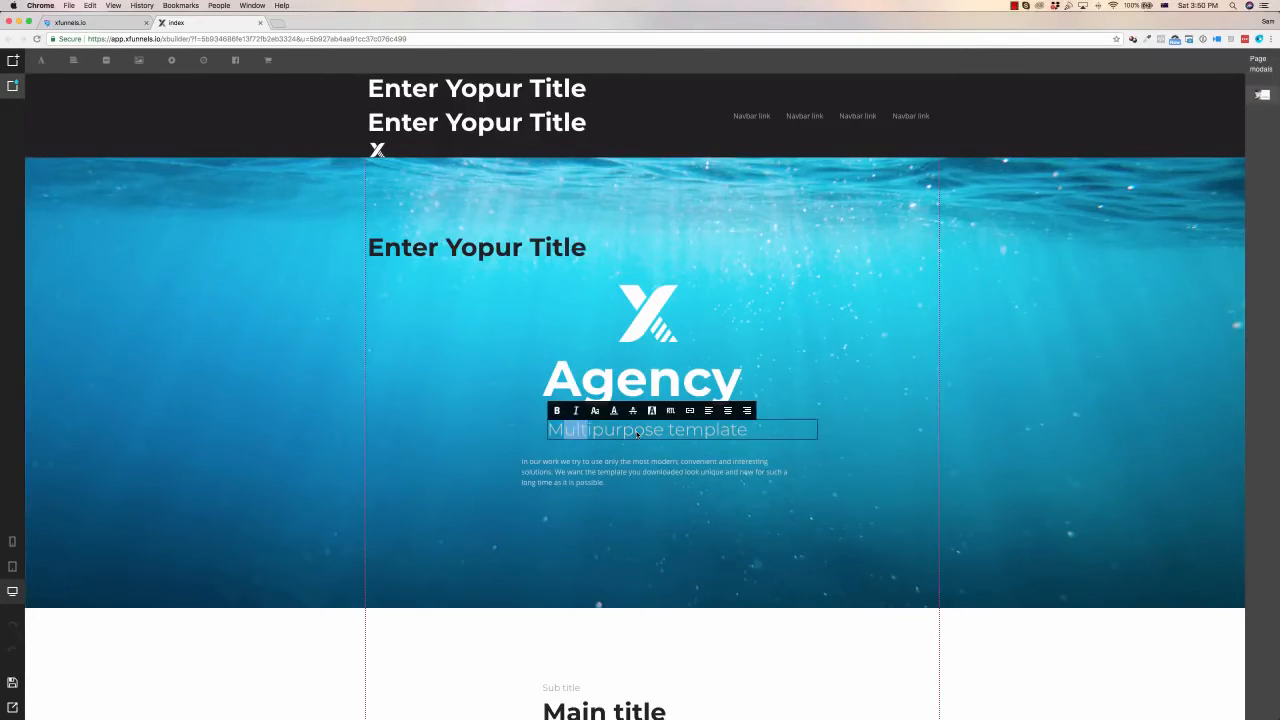
triple_click(582, 428)
key("BackSpace")
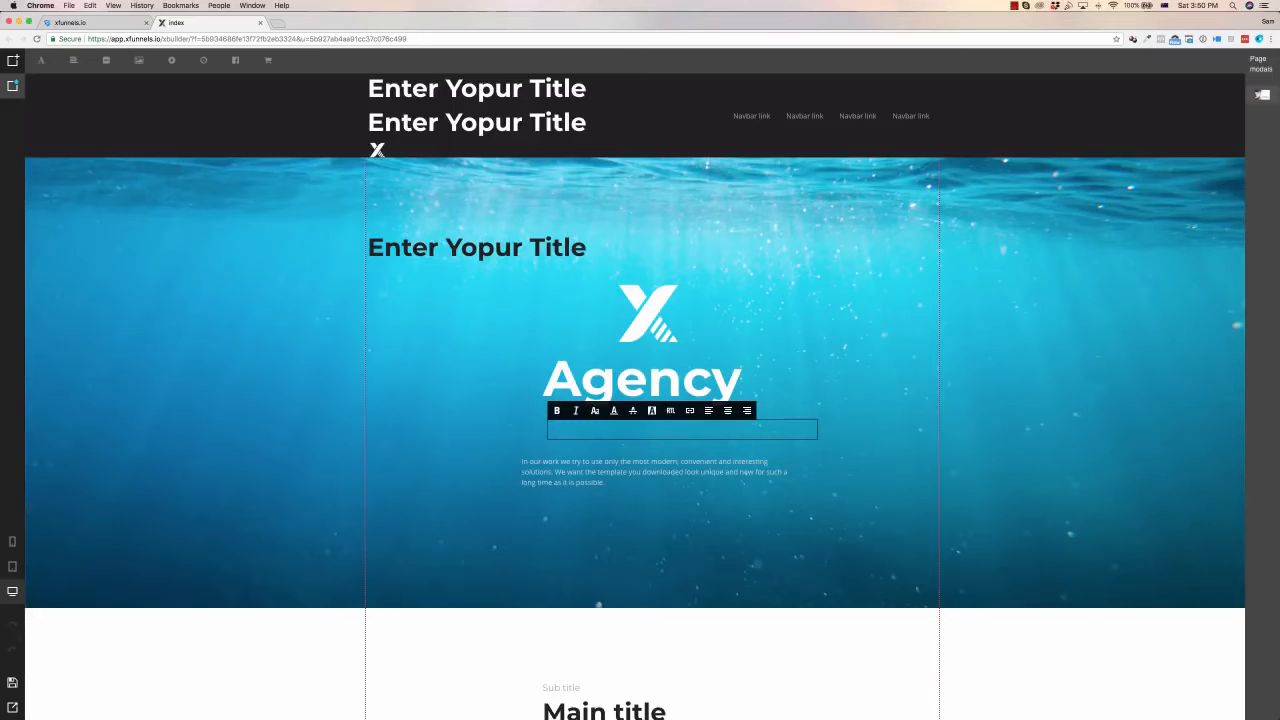
type("DEMO CONTENT HERE")
key("super+a")
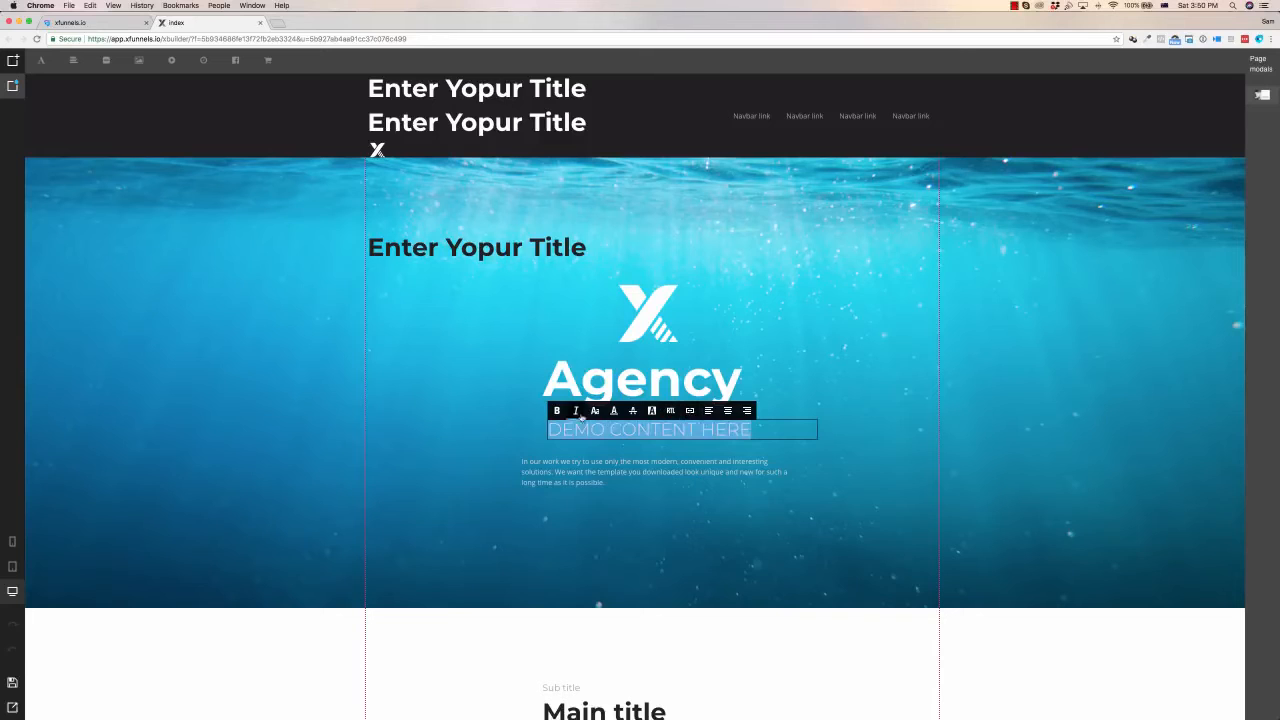
Replace the hero logo image with the dark logo-1.png from the general image gallery
left_click(634, 322)
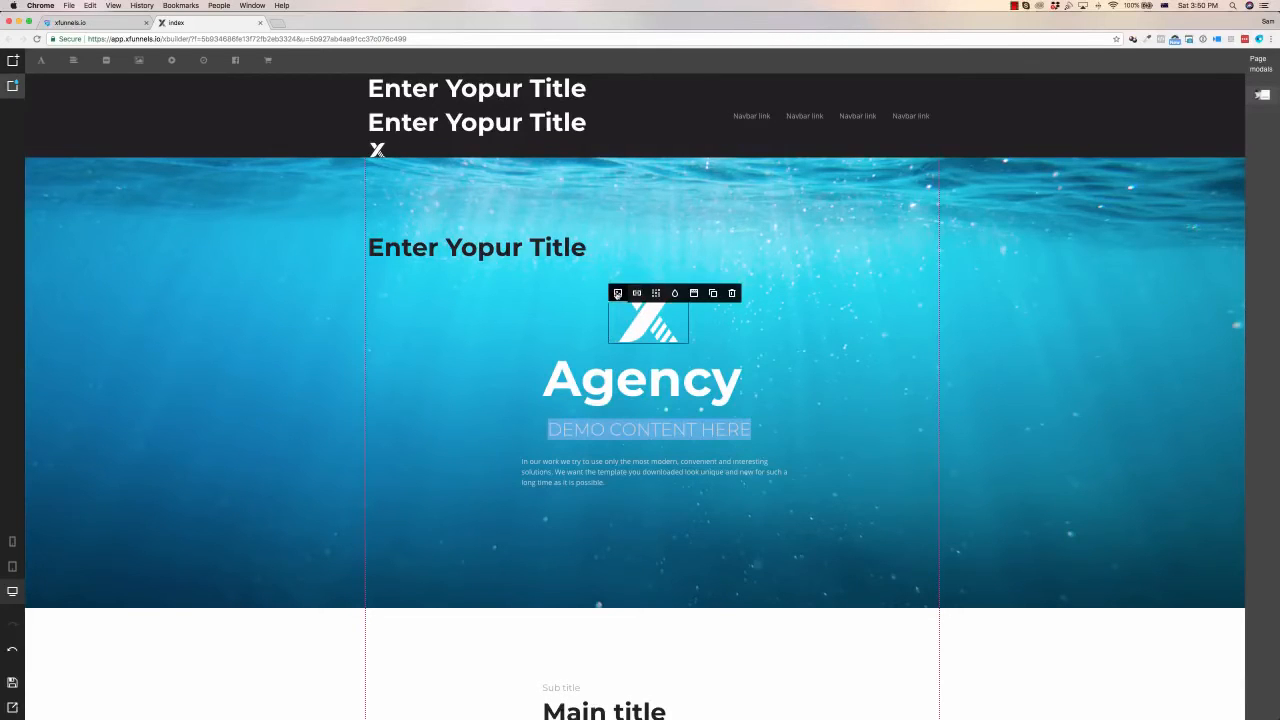
left_click(618, 294)
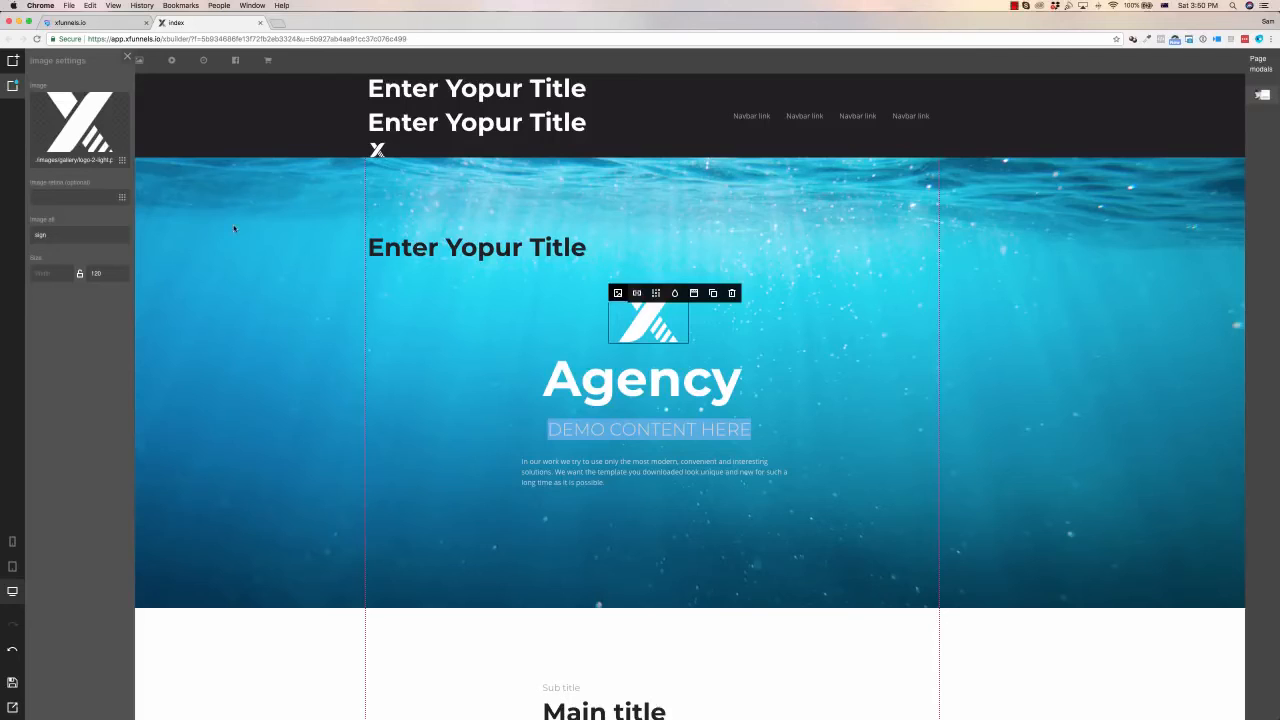
left_click(80, 124)
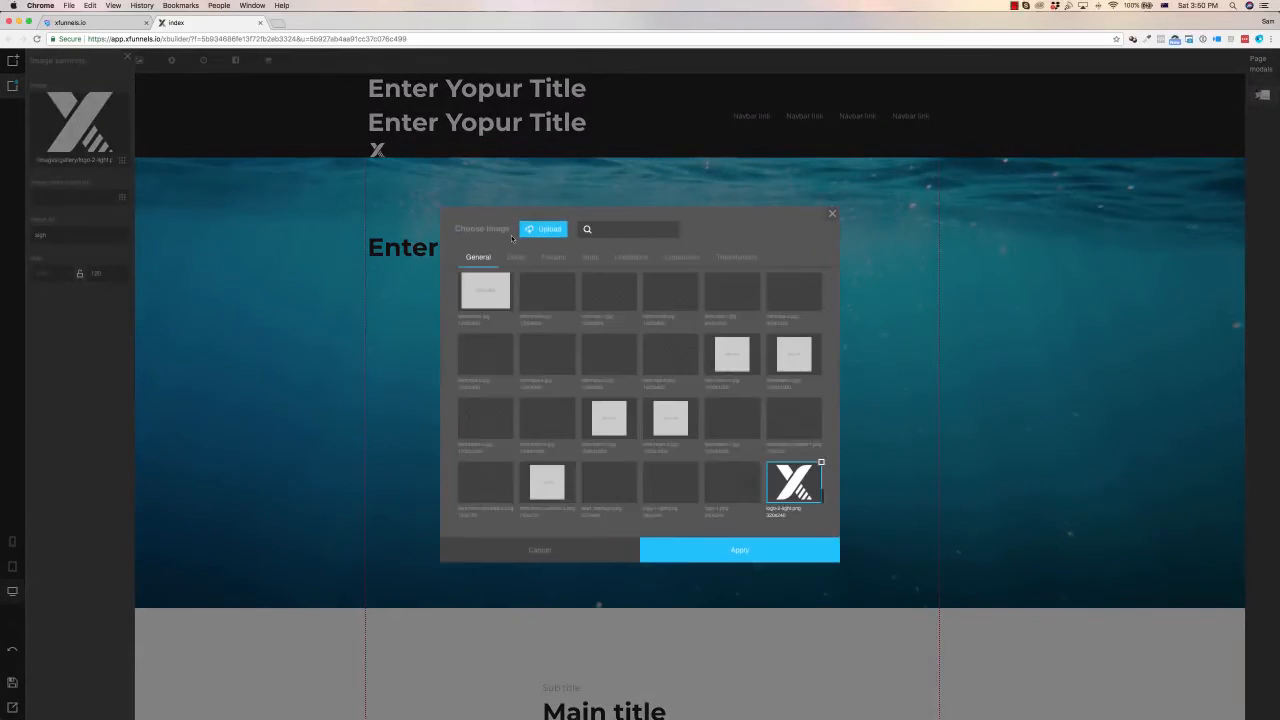
left_click(730, 481)
left_click(729, 551)
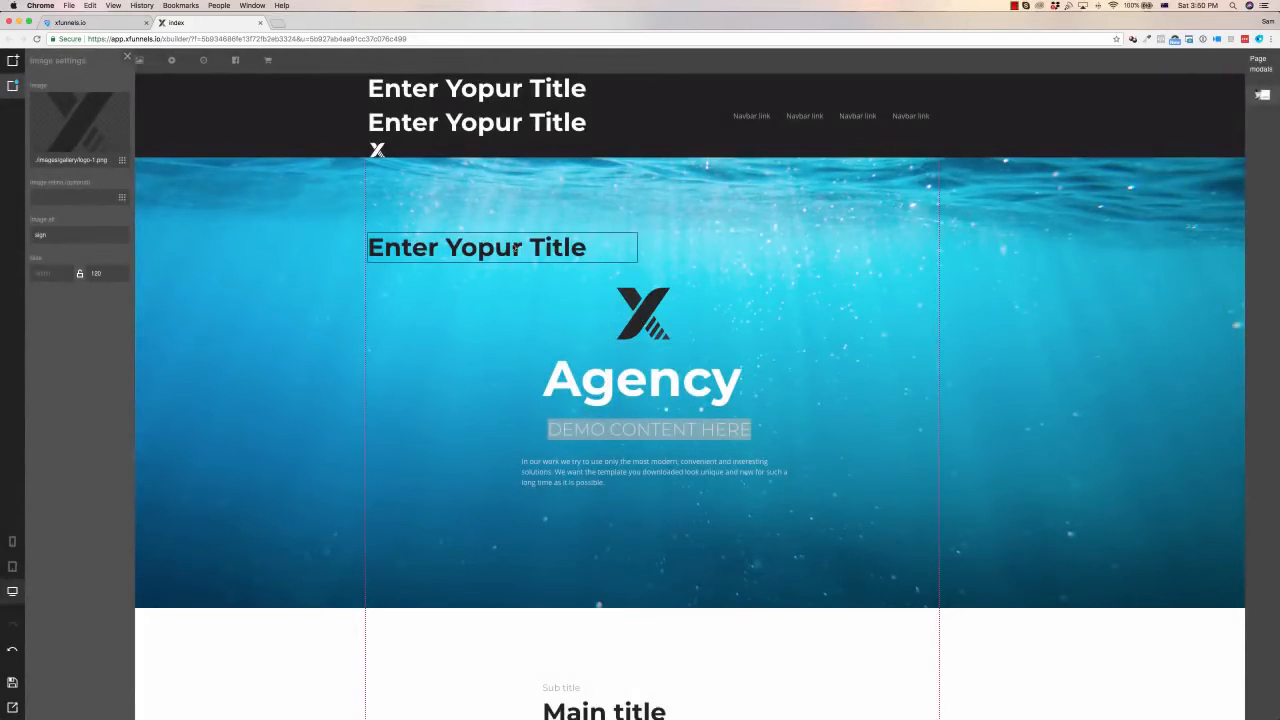
Move the added hero title up and toward the page's center, and close the image settings
left_click_drag(509, 247, 512, 196)
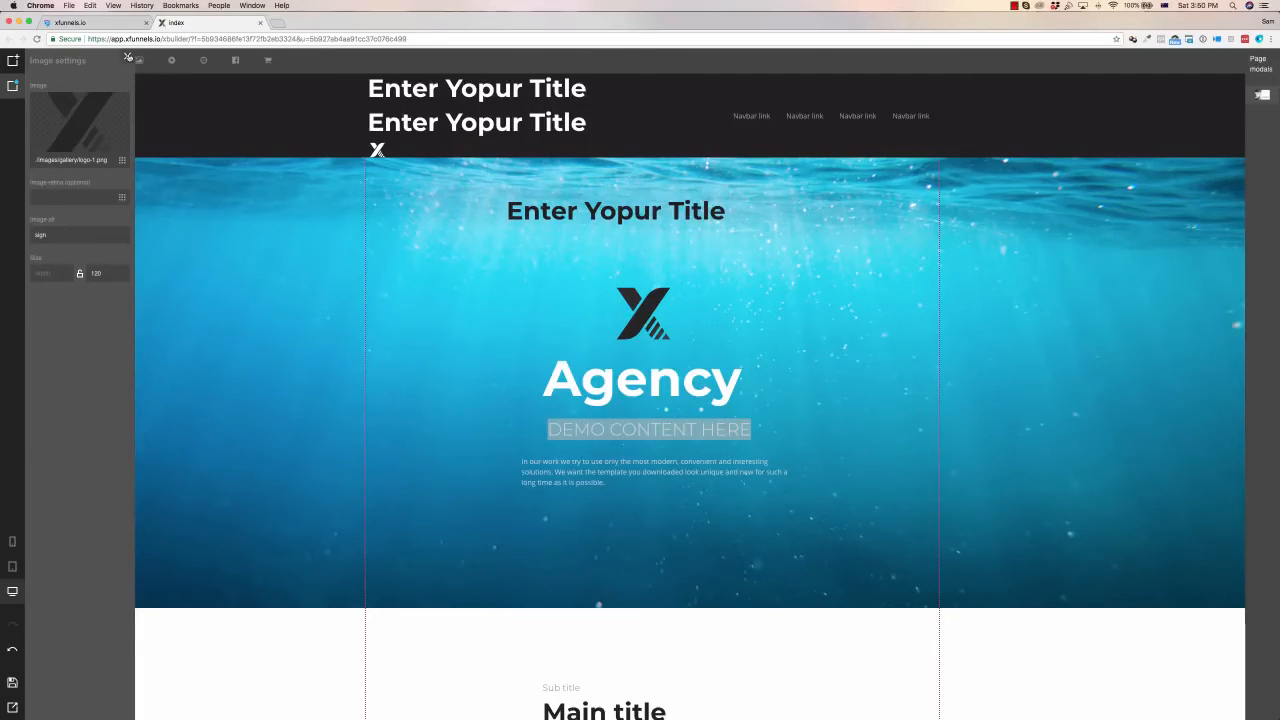
left_click(127, 57)
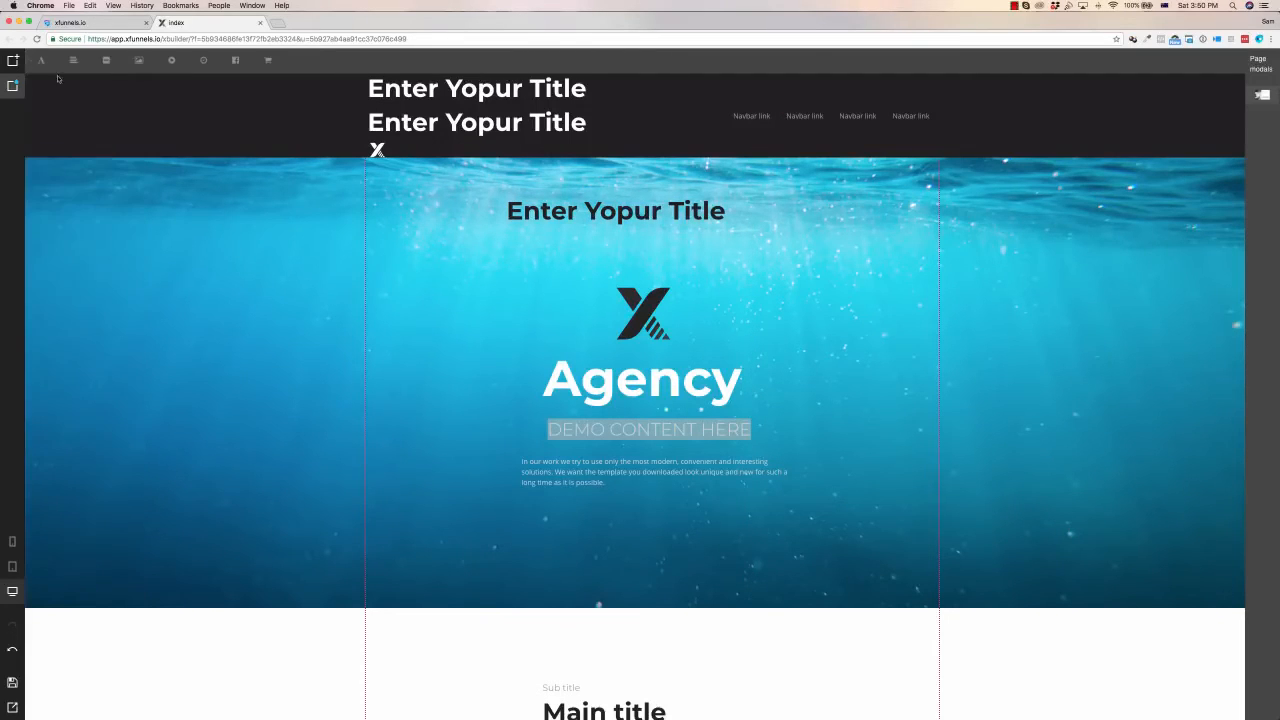
Delete the added title above the hero logo and the second added title in the navigation bar
left_click(546, 218)
left_click(539, 220)
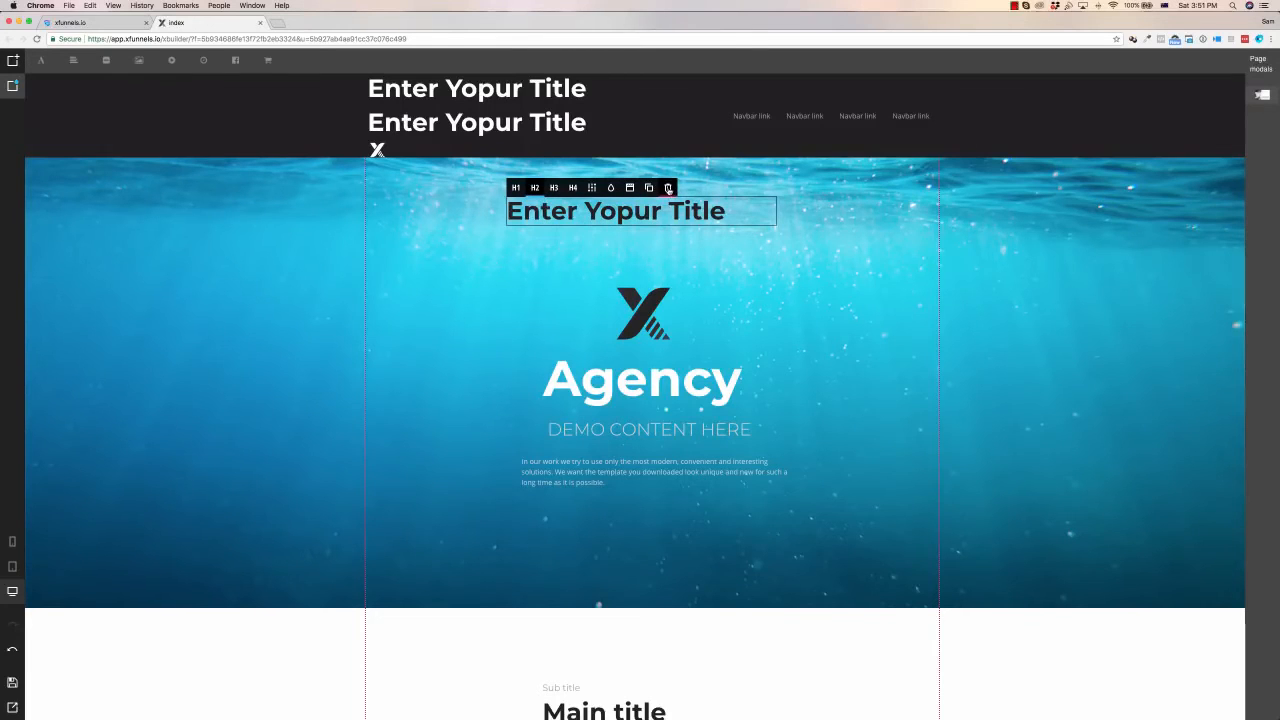
left_click(668, 188)
left_click(684, 406)
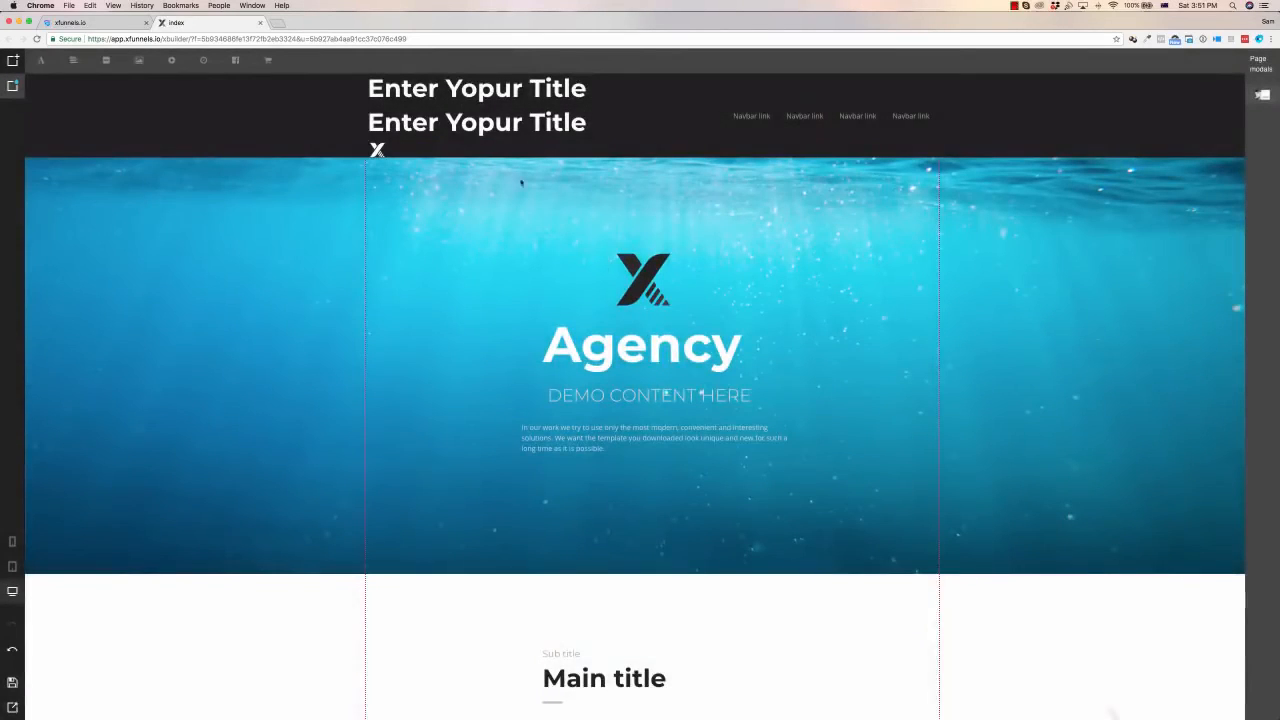
mouse_move(401, 123)
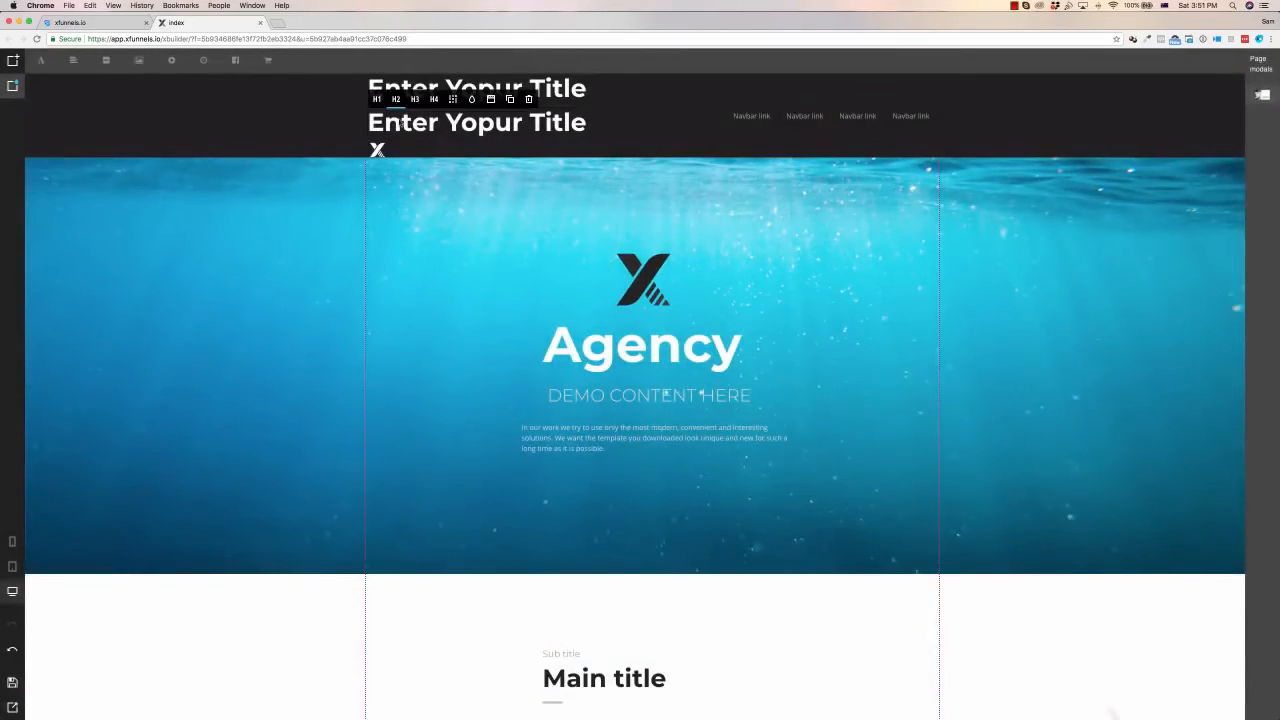
left_click(528, 100)
left_click(697, 410)
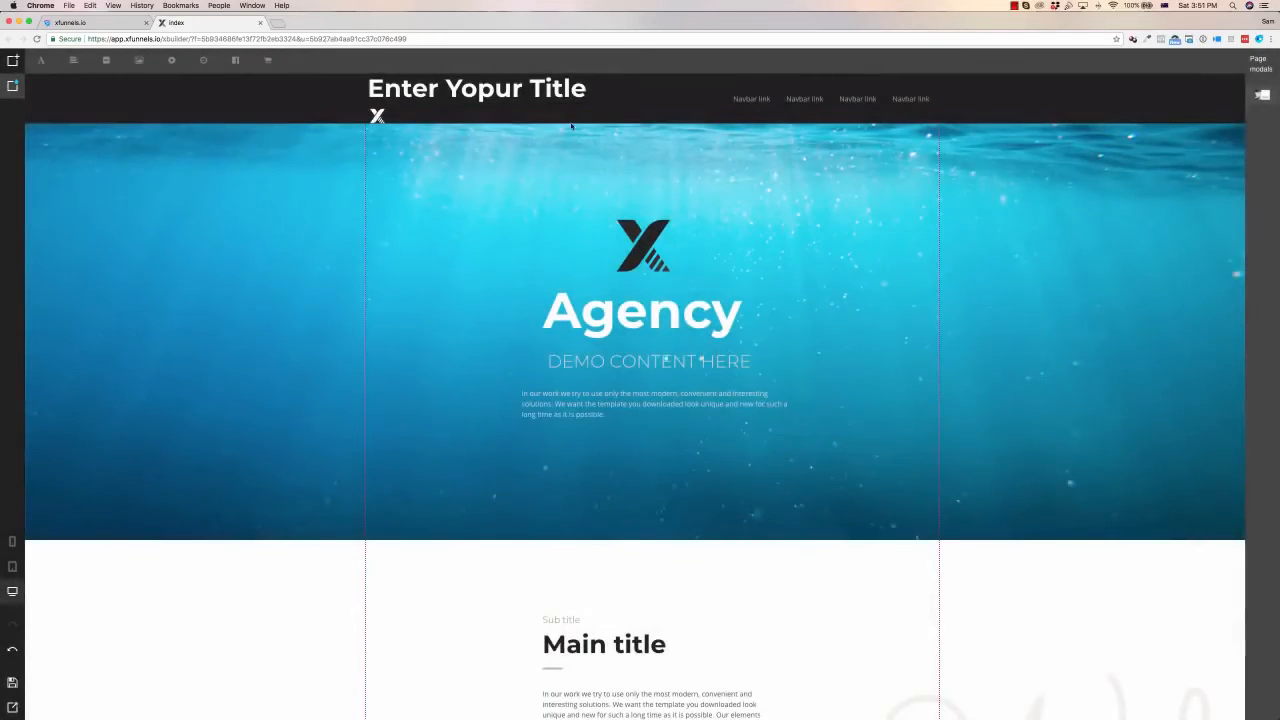
scroll(782, 374, "down", 5)
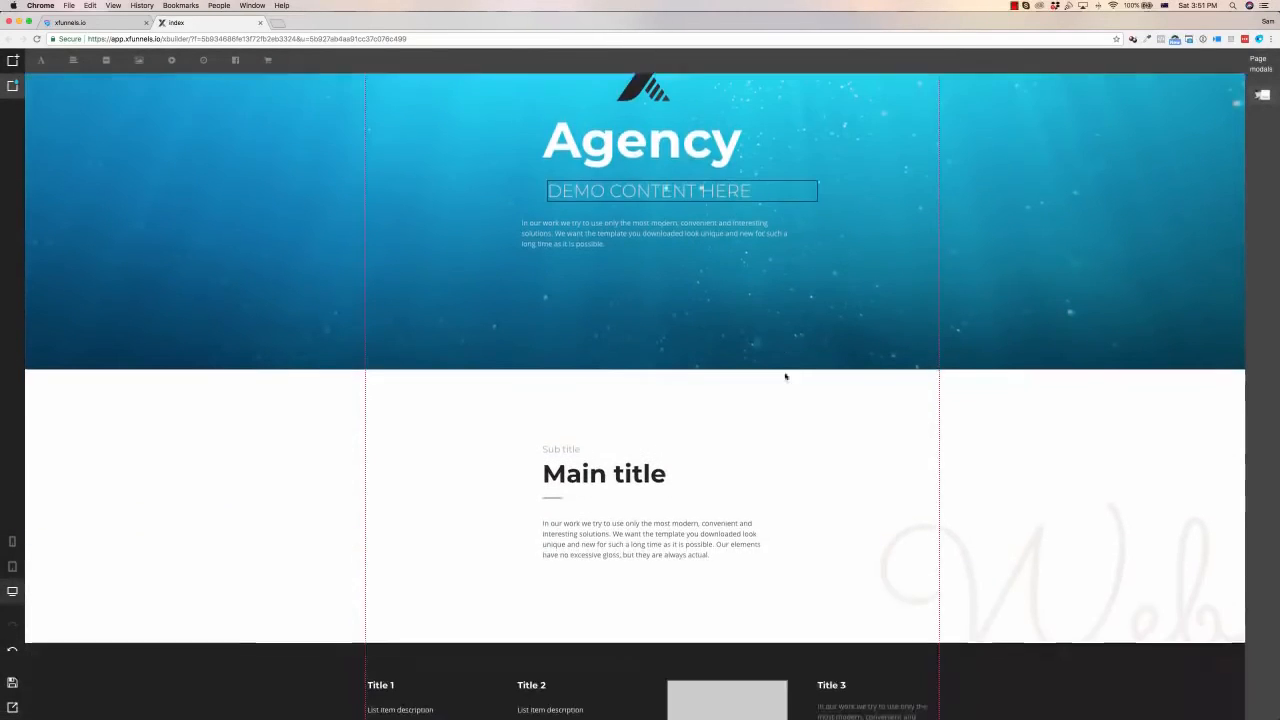
scroll(740, 372, "down", 1)
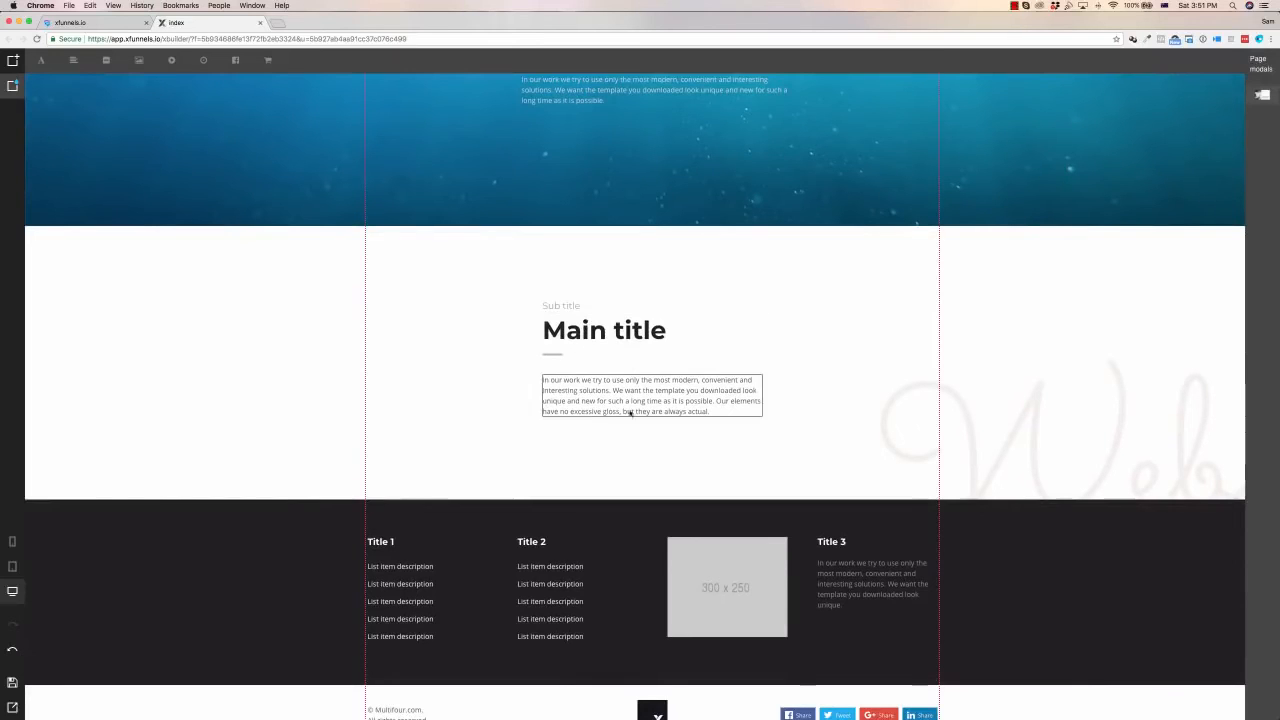
Review the global style settings, including Forms and Icons and decor, and look over the list of available section types
scroll(604, 367, "down", 1)
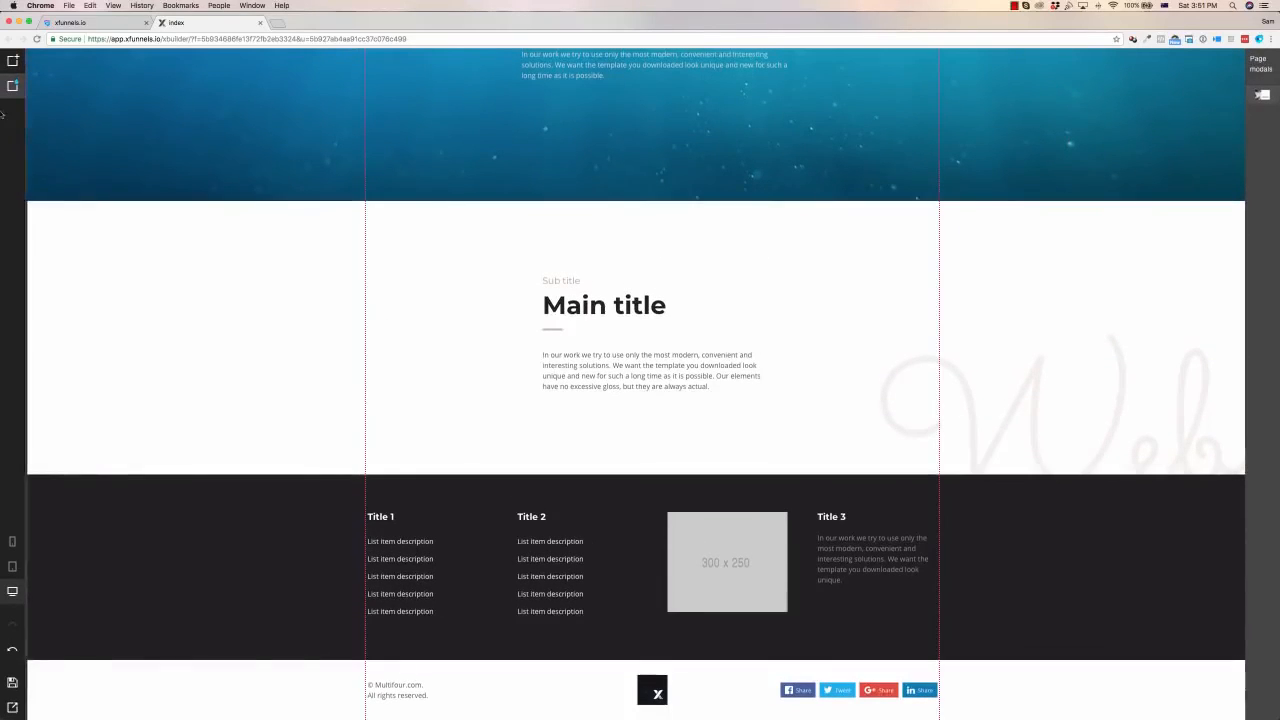
left_click(11, 83)
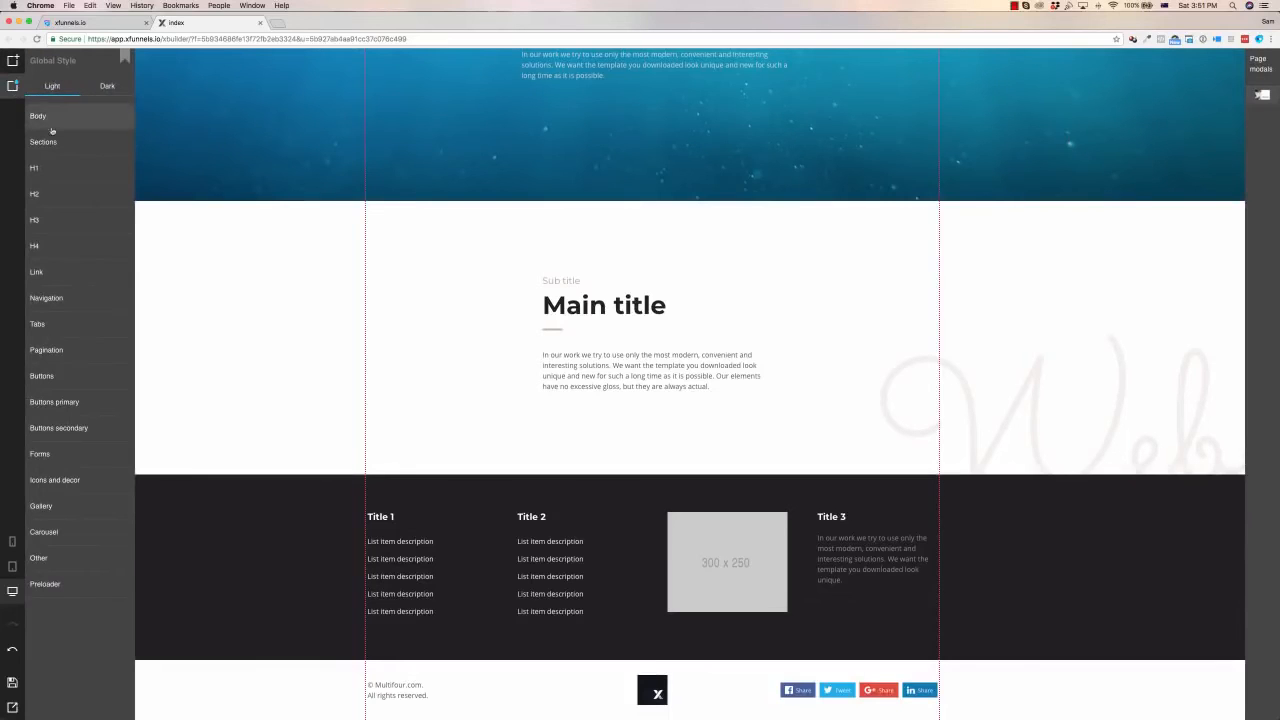
left_click(48, 458)
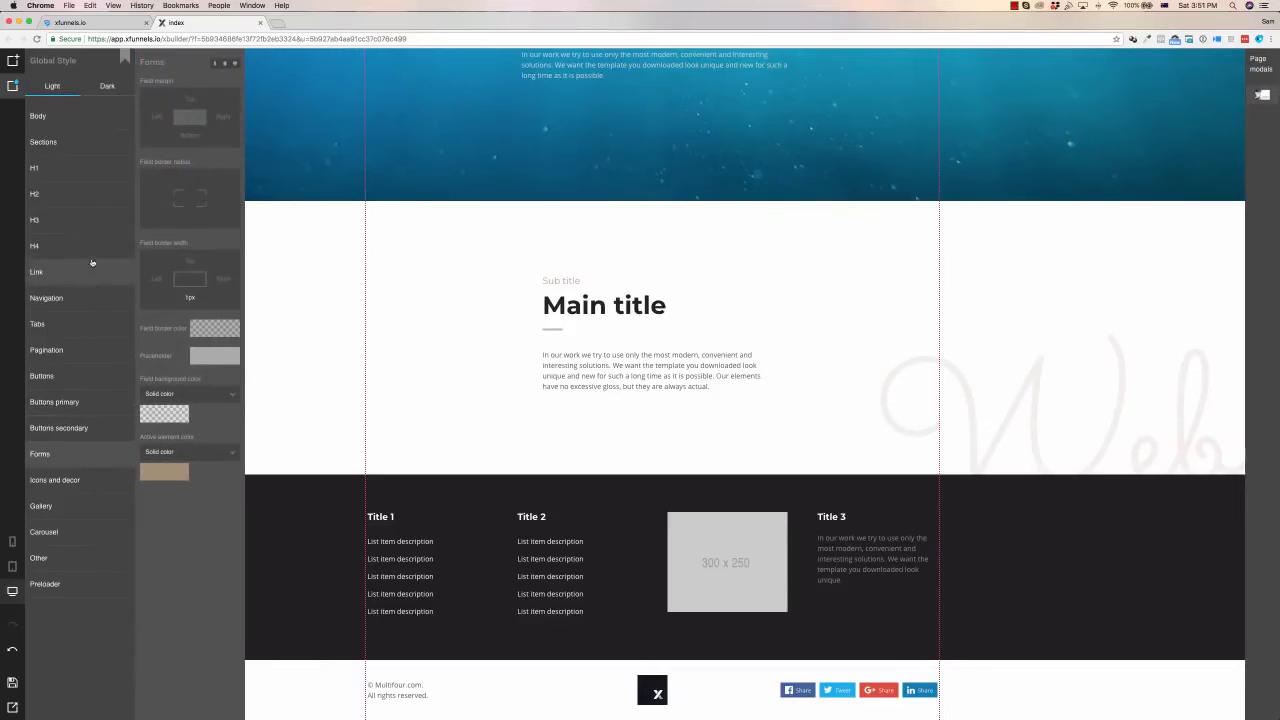
left_click(60, 480)
left_click(355, 453)
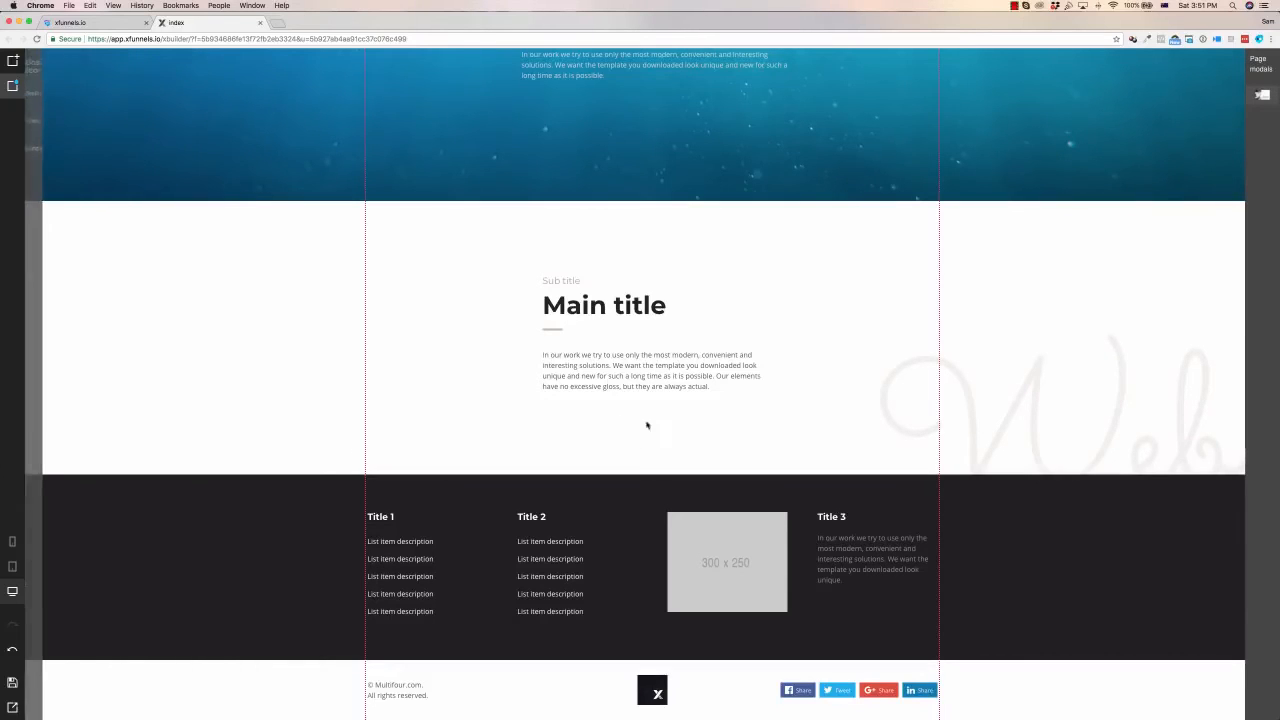
left_click(12, 87)
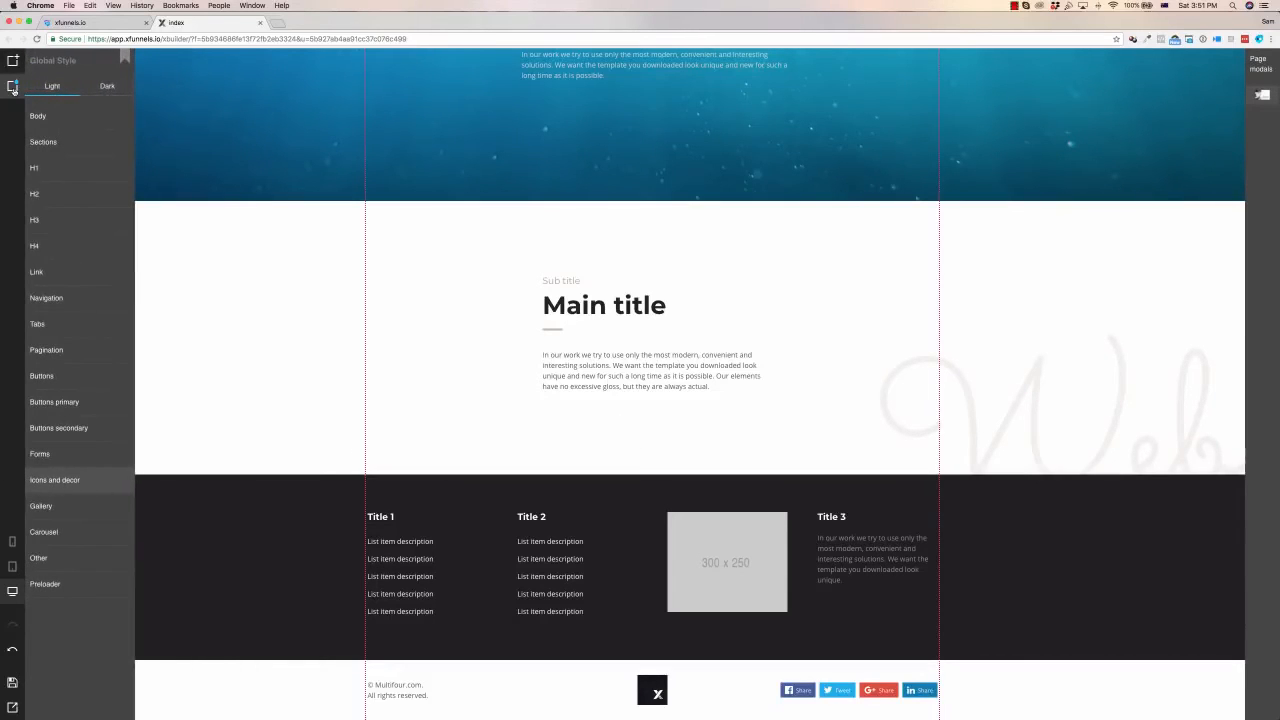
left_click(12, 61)
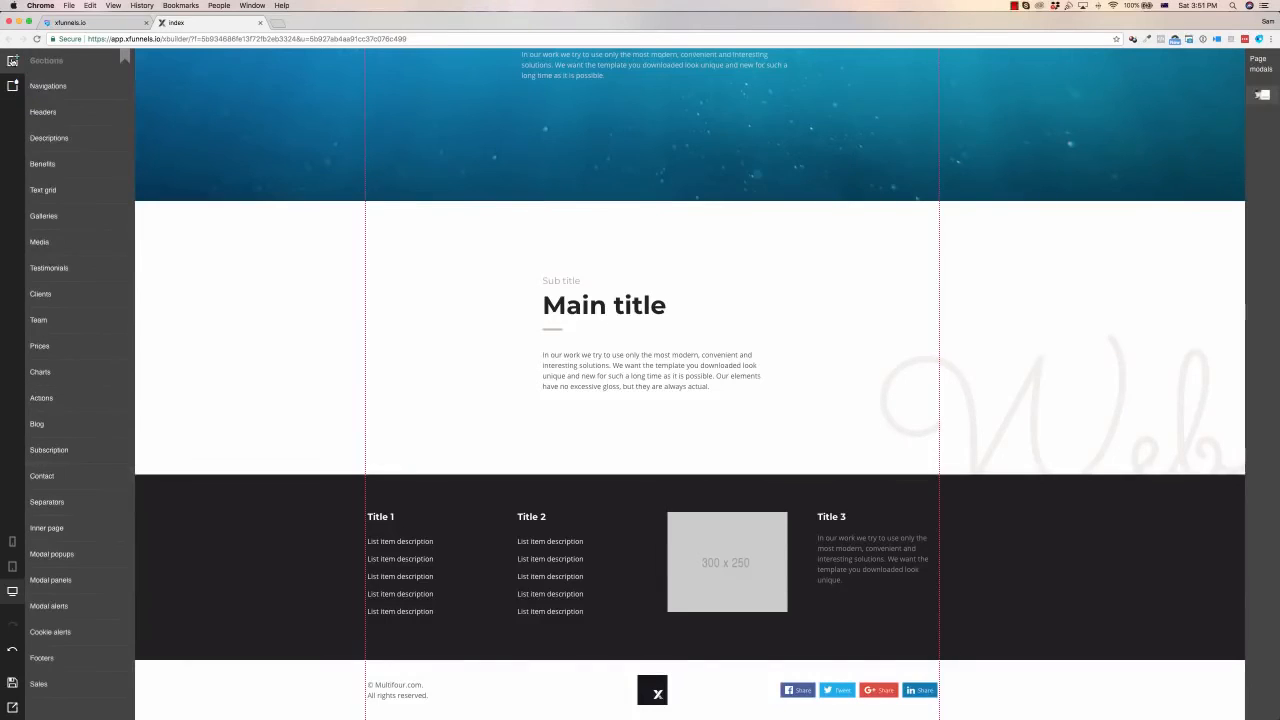
left_click(121, 64)
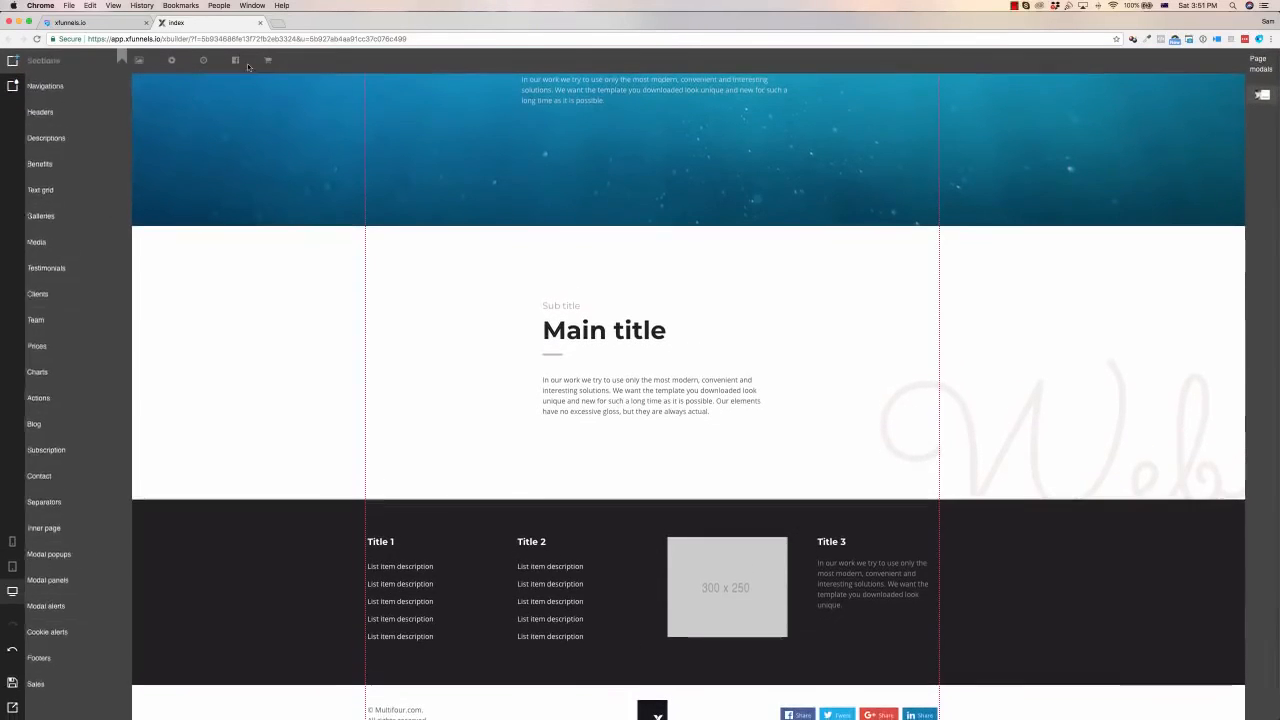
left_click(75, 61)
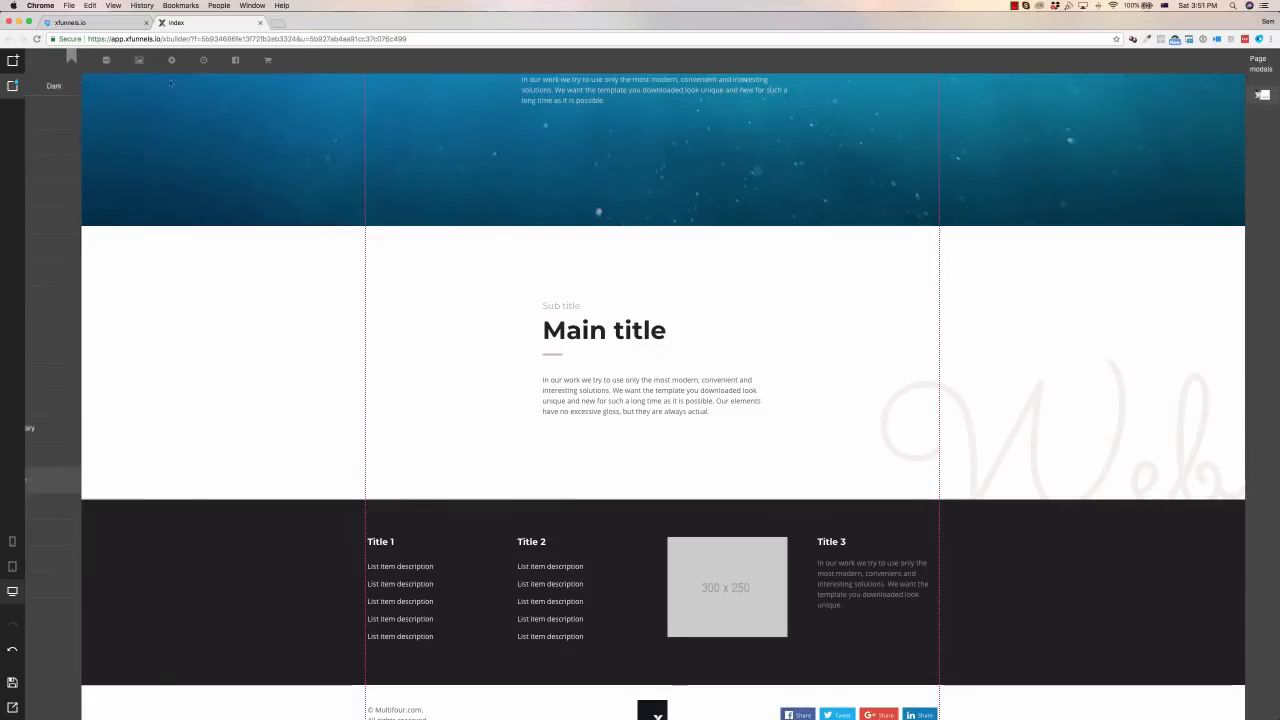
mouse_move(16, 62)
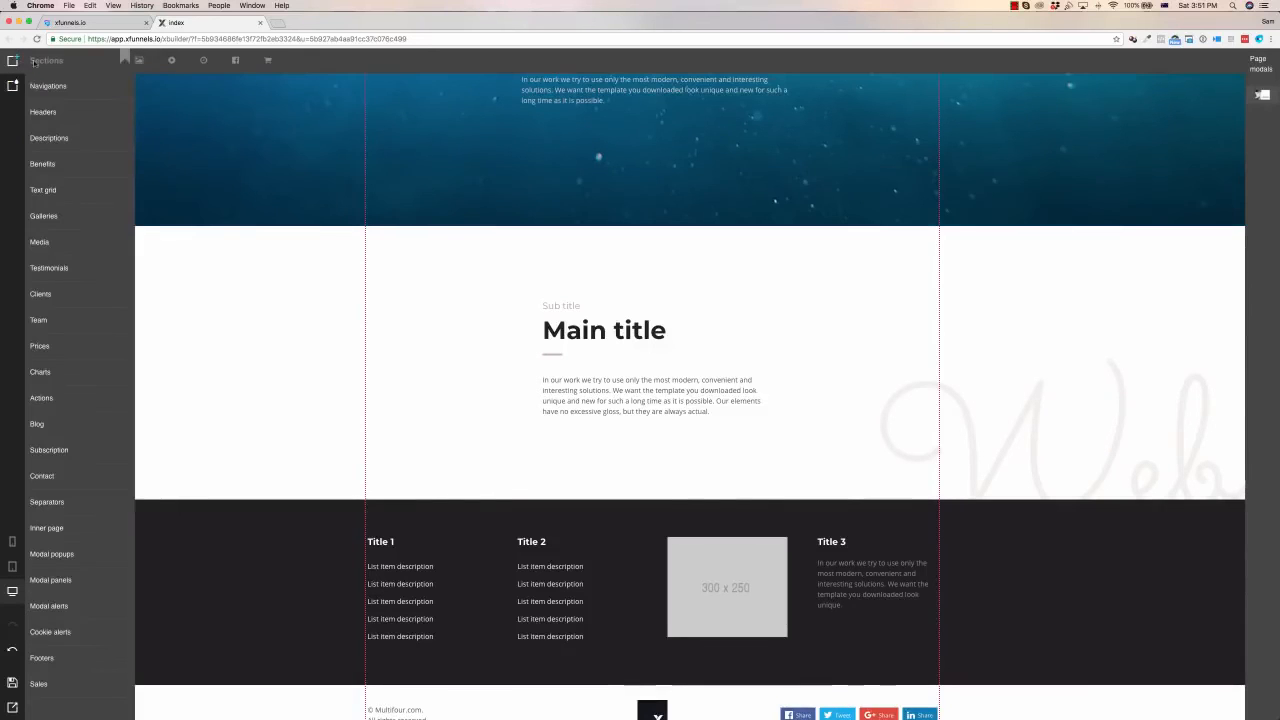
Open the checkout page settings and select Super Software USD 27 as the product, leaving the redirect URL empty
left_click(269, 63)
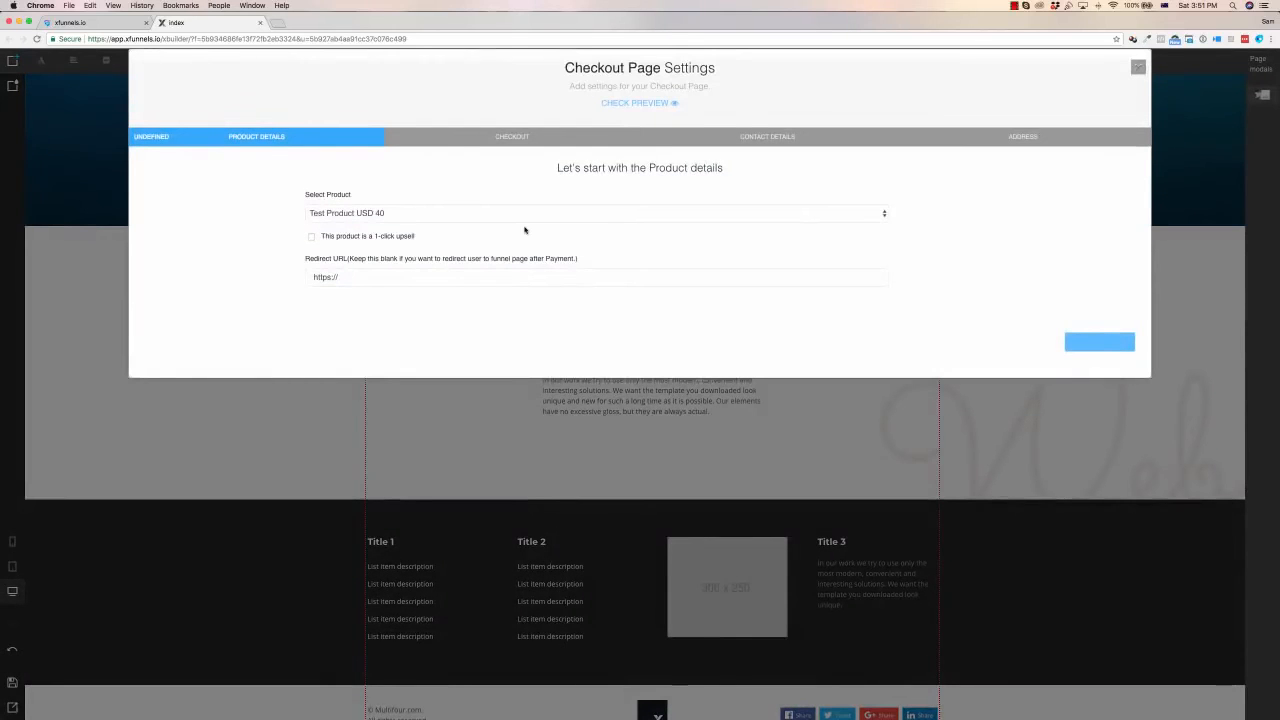
left_click(604, 212)
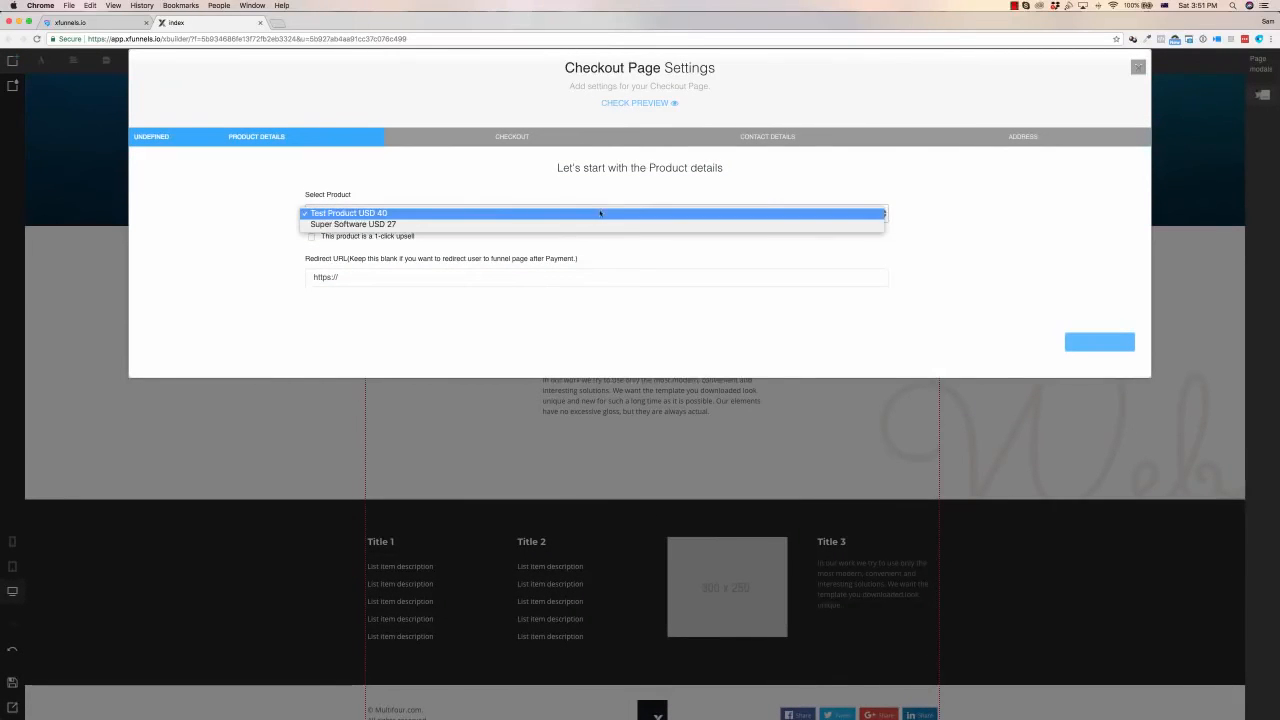
left_click(362, 225)
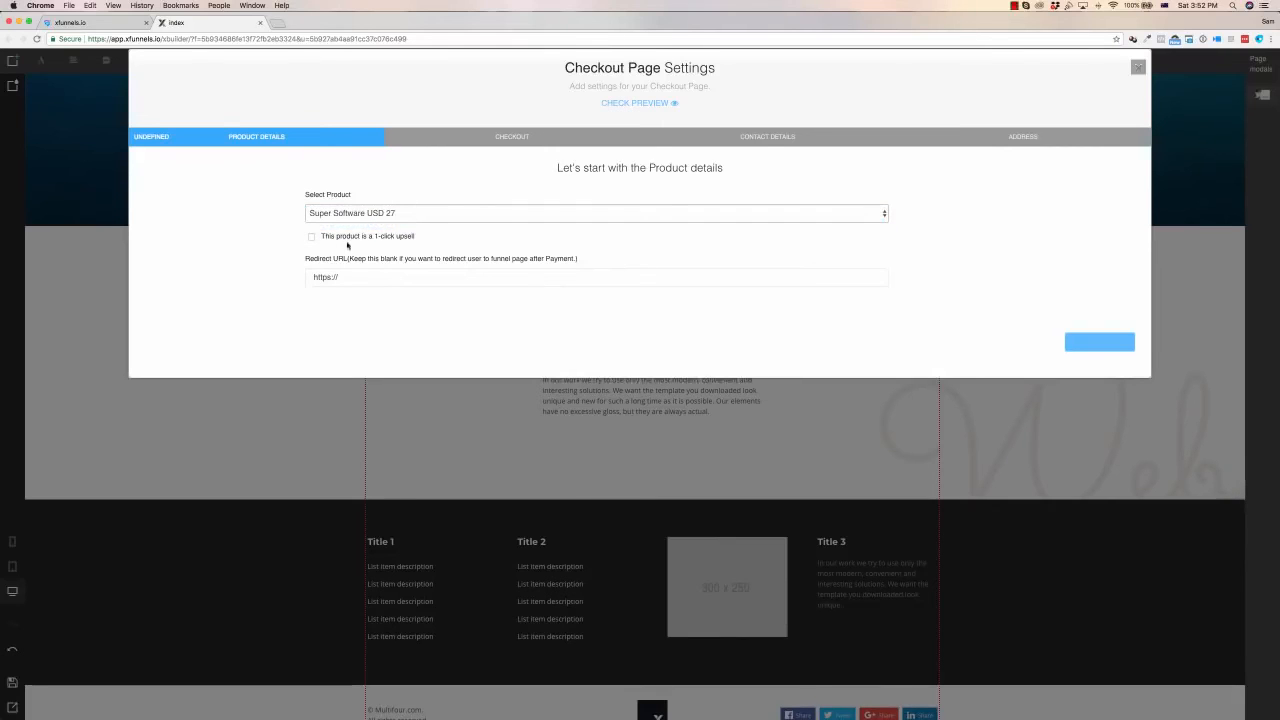
left_click(348, 276)
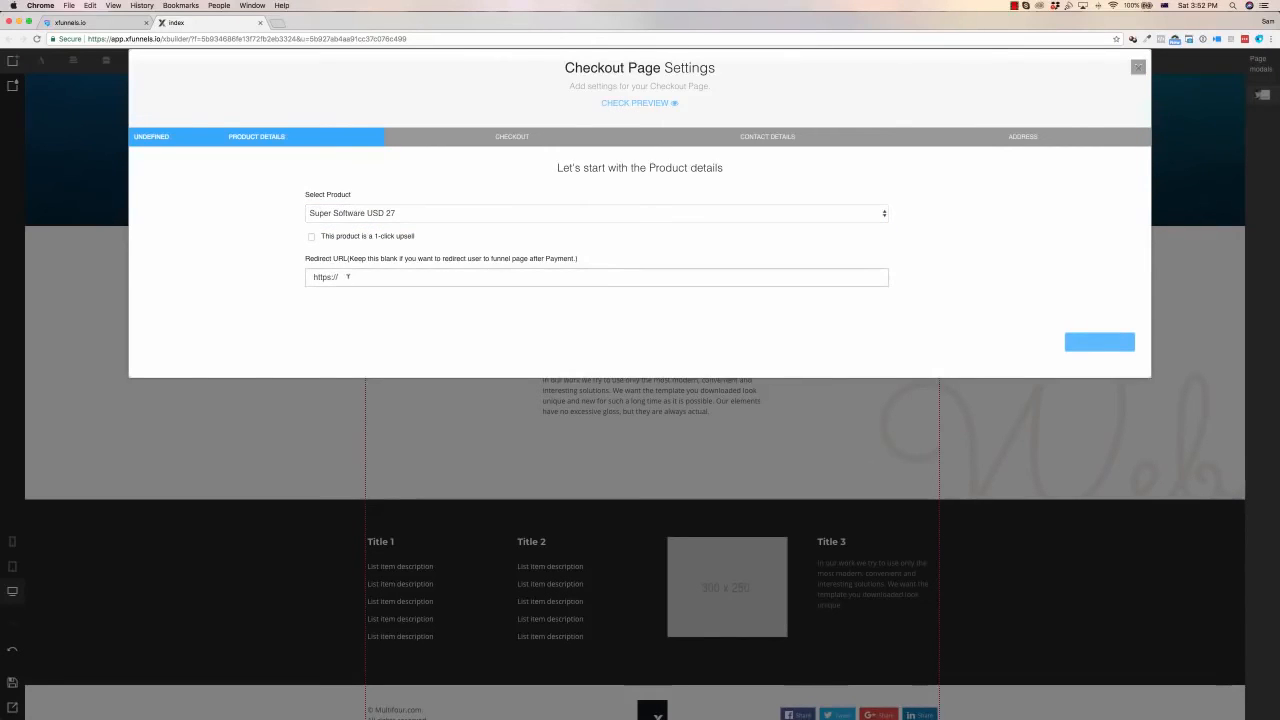
Review the checkout, contact details and required address options of the checkout page settings, and close them
left_click(512, 136)
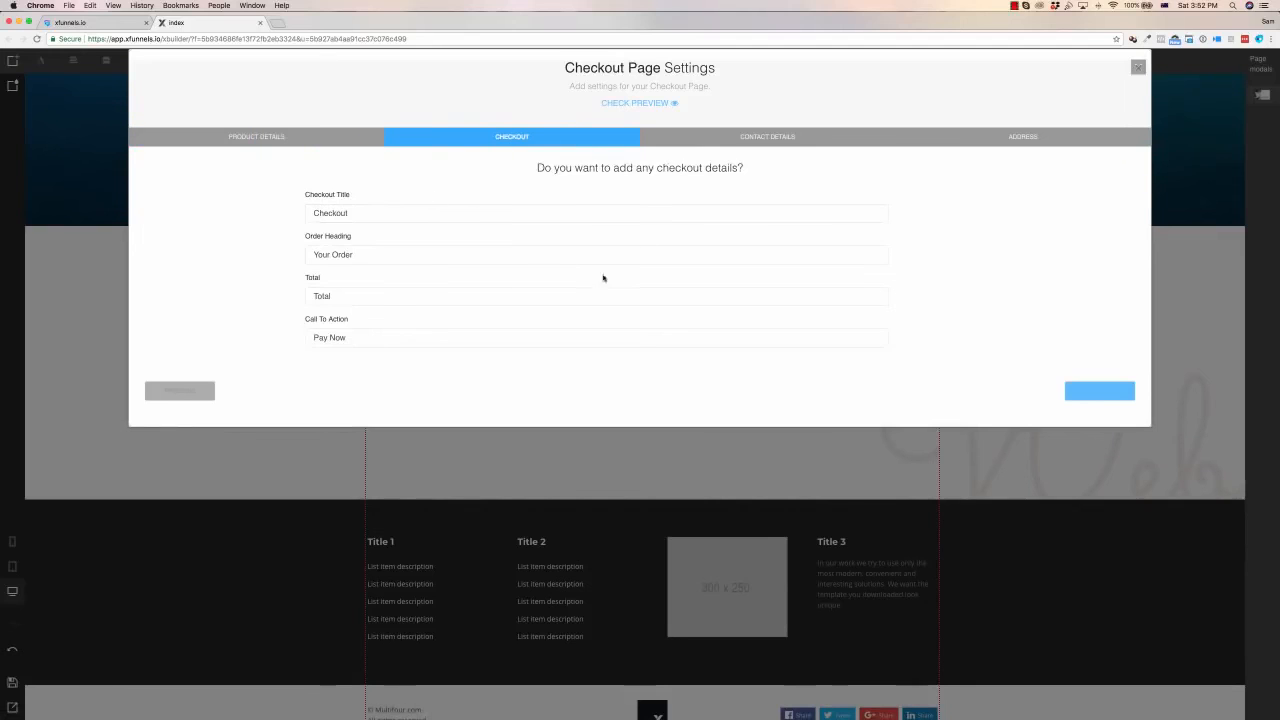
left_click(740, 136)
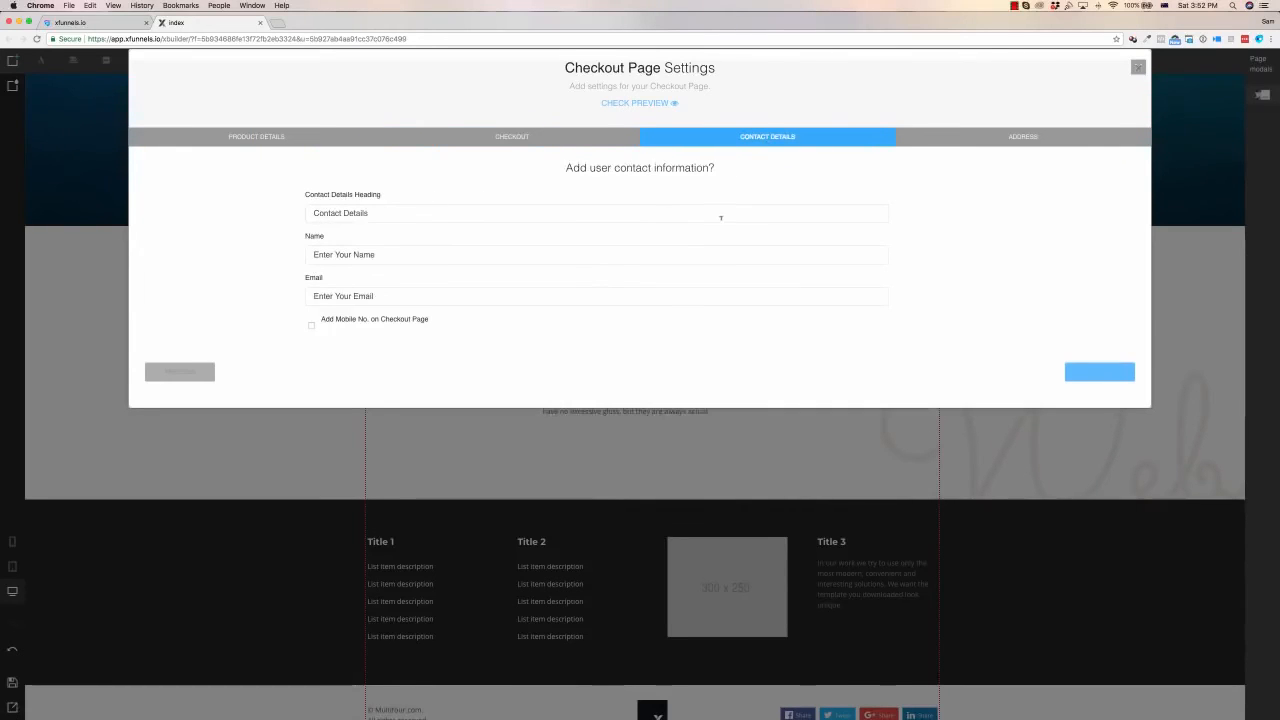
left_click(1020, 136)
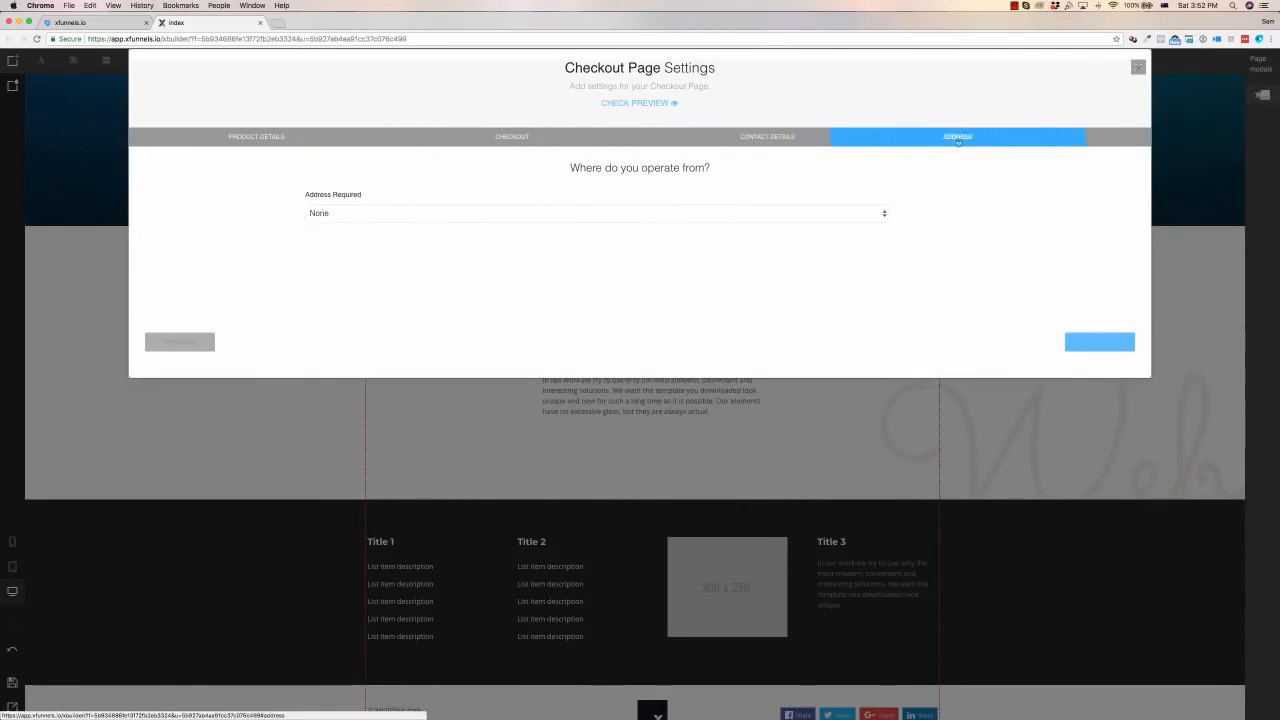
left_click(766, 213)
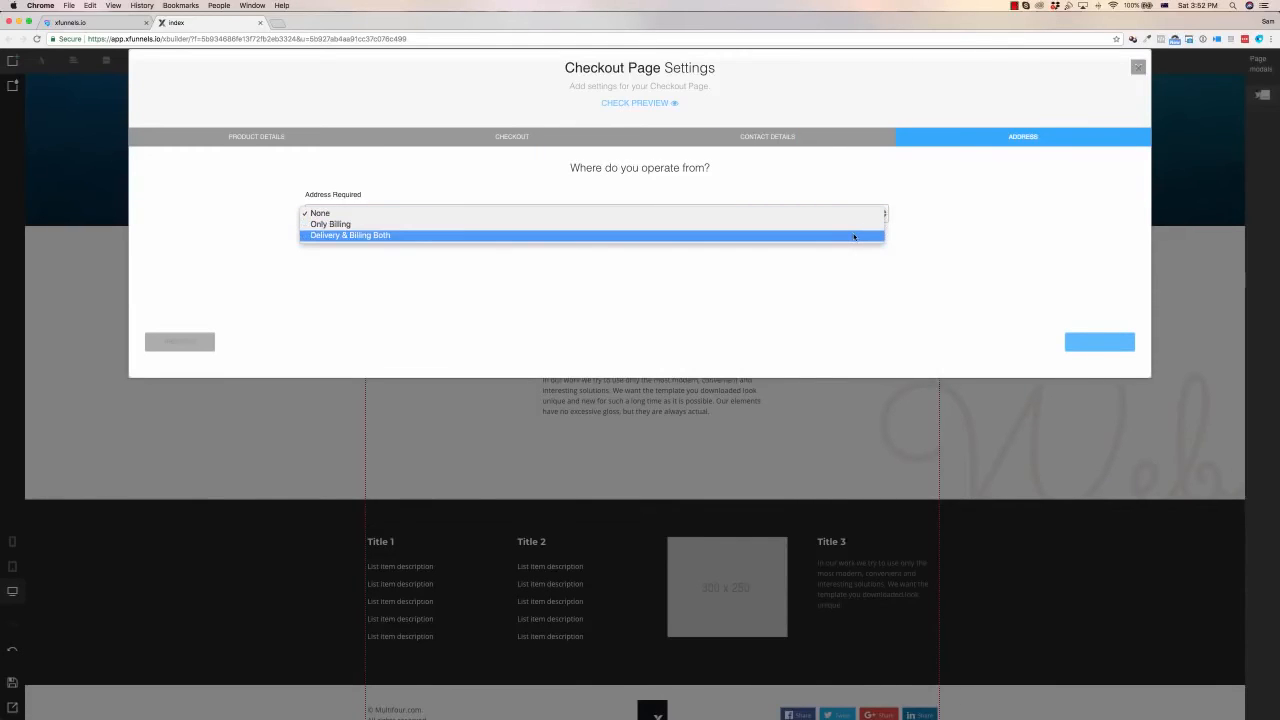
left_click(1014, 236)
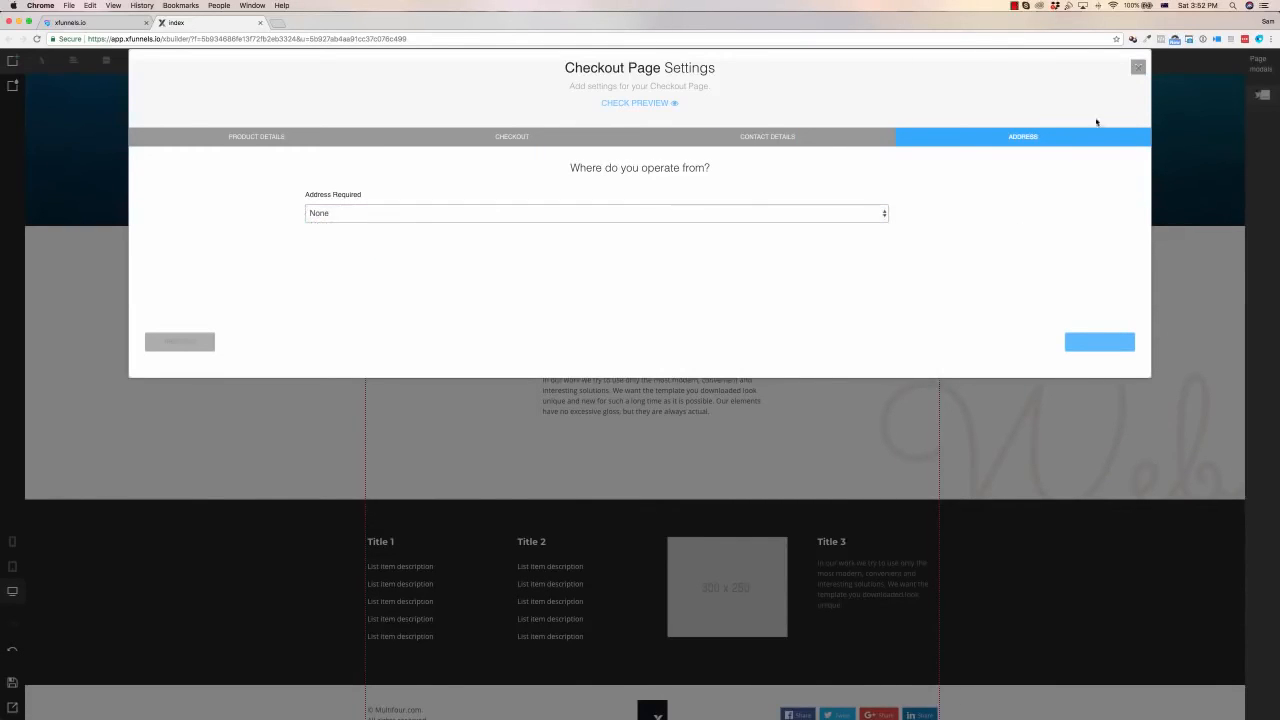
left_click(1136, 67)
Preview the customized Optin page and look through it from header to footer
scroll(971, 154, "up", 5)
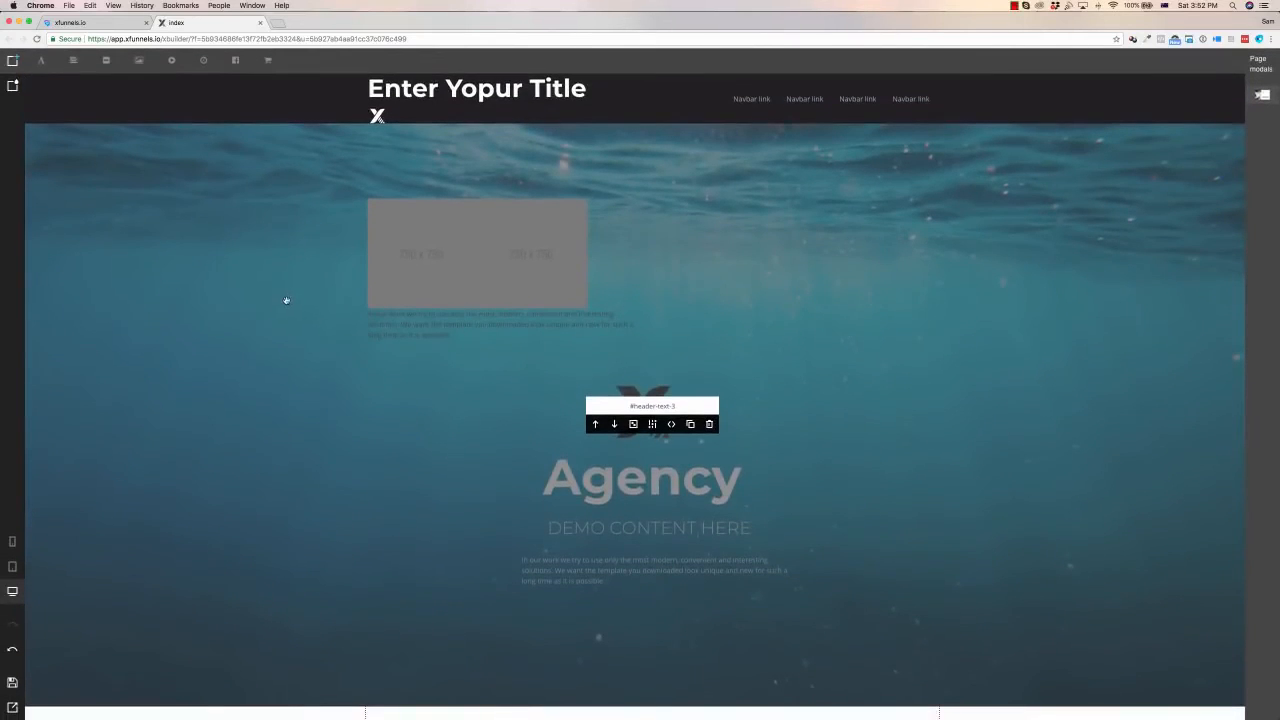
mouse_move(13, 708)
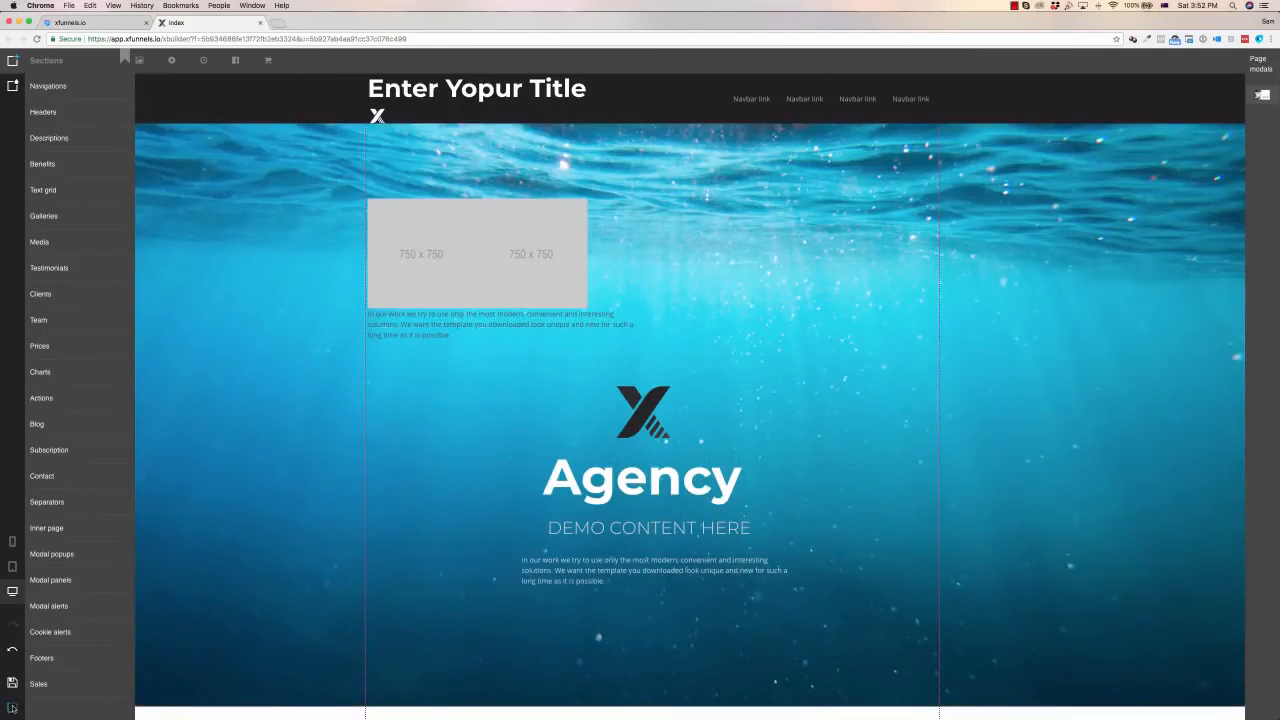
left_click(12, 708)
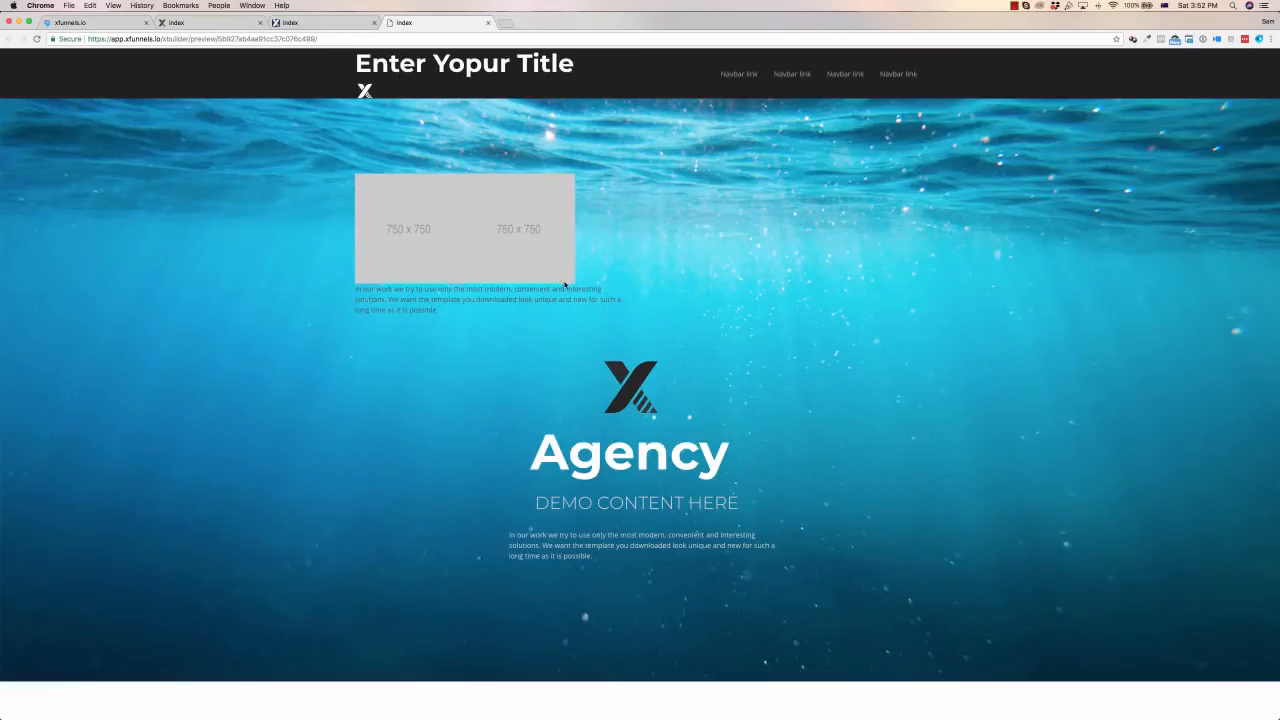
scroll(537, 246, "down", 5)
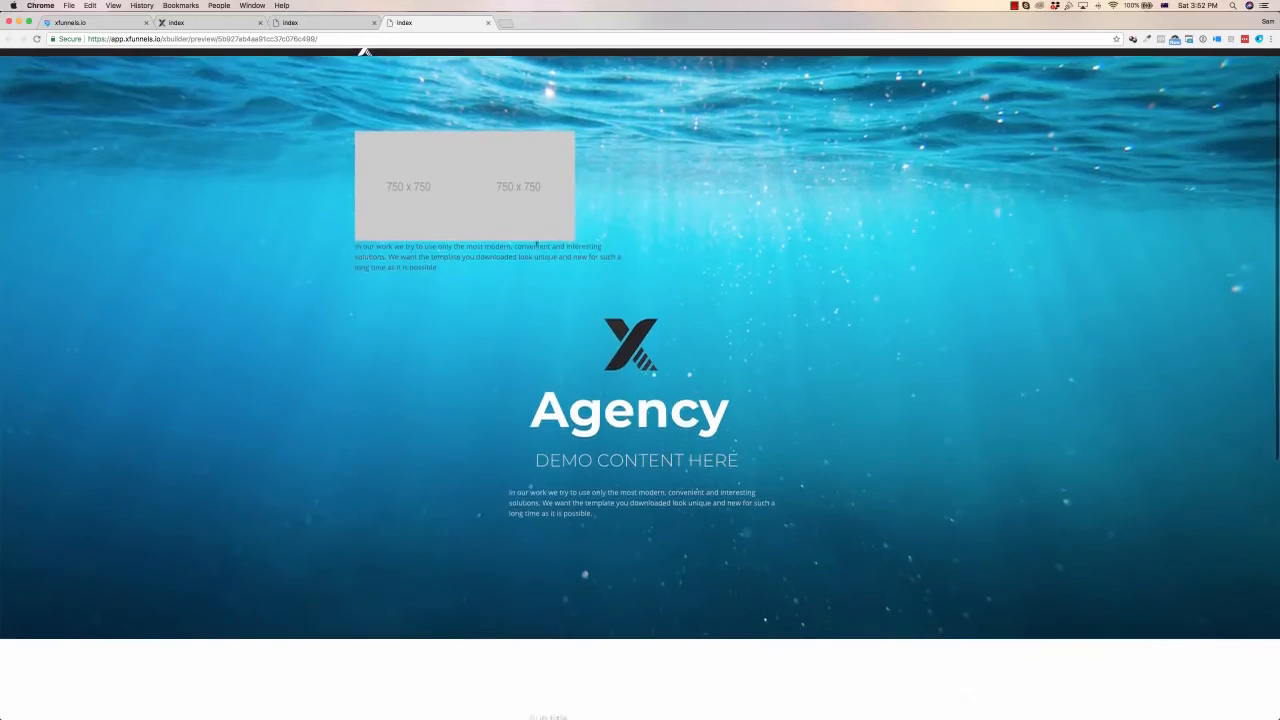
scroll(536, 244, "up", 5)
scroll(535, 244, "down", 10)
scroll(532, 249, "up", 10)
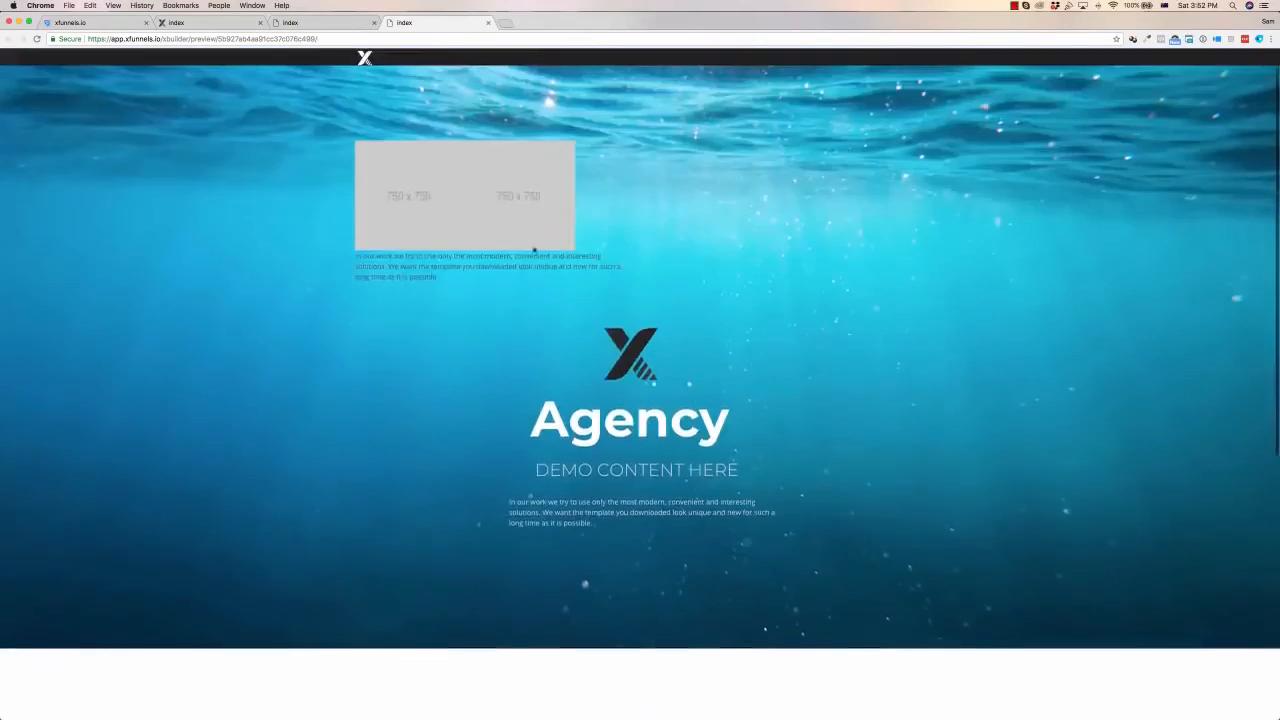
Close both page previews and the page builder to return to the Demo Product Launch funnel
left_click(488, 22)
left_click(374, 22)
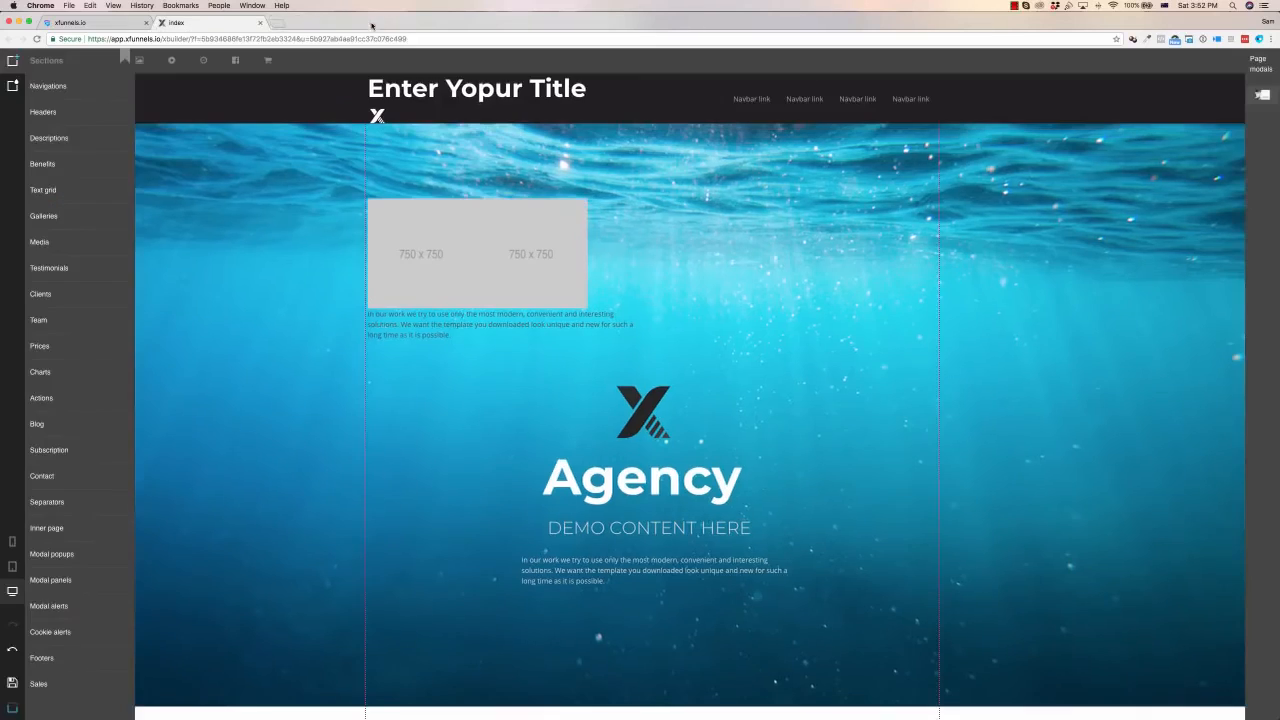
left_click(260, 22)
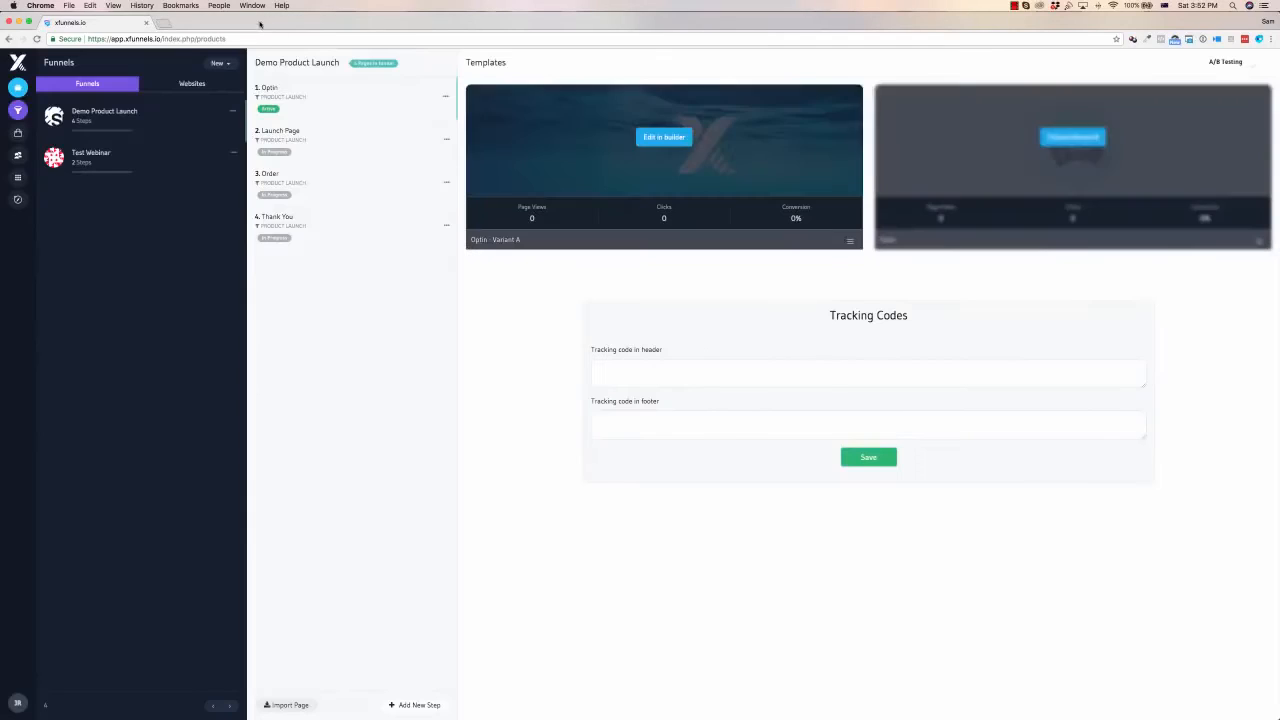
Load the smptechnology.net website in a new browser tab and copy its address
left_click(161, 24)
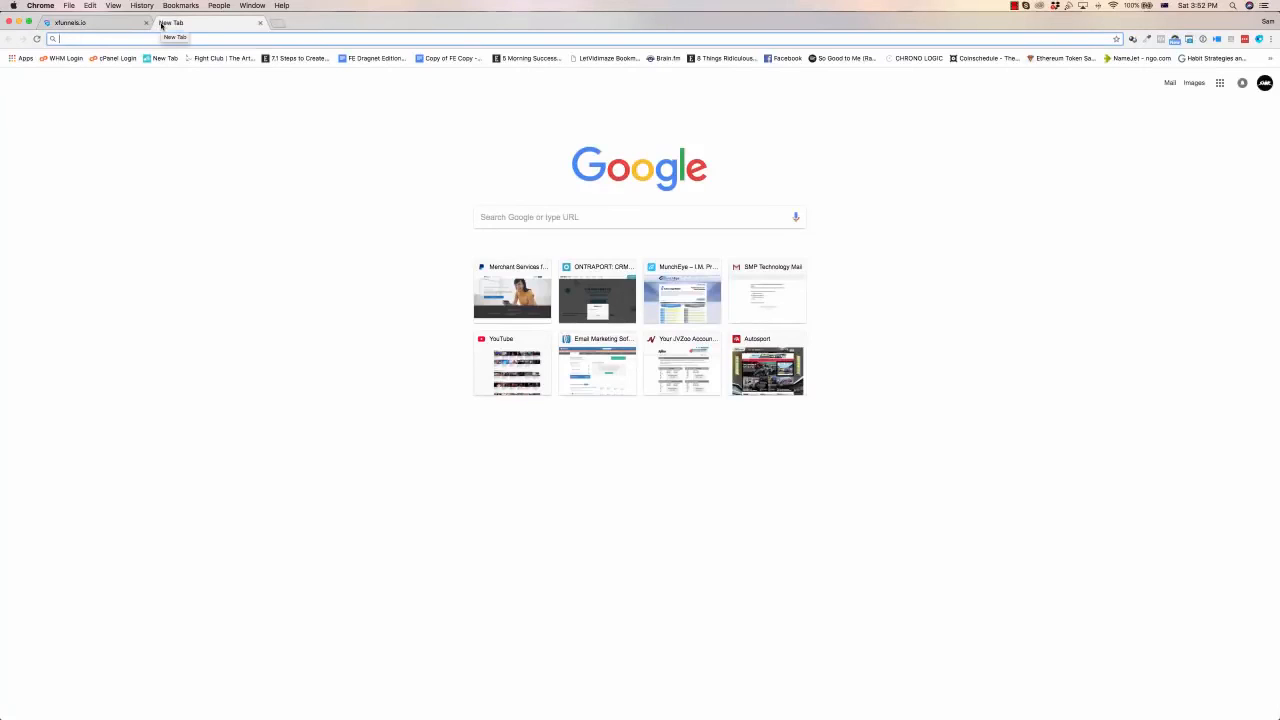
type("smp")
left_click(150, 36)
key("Return")
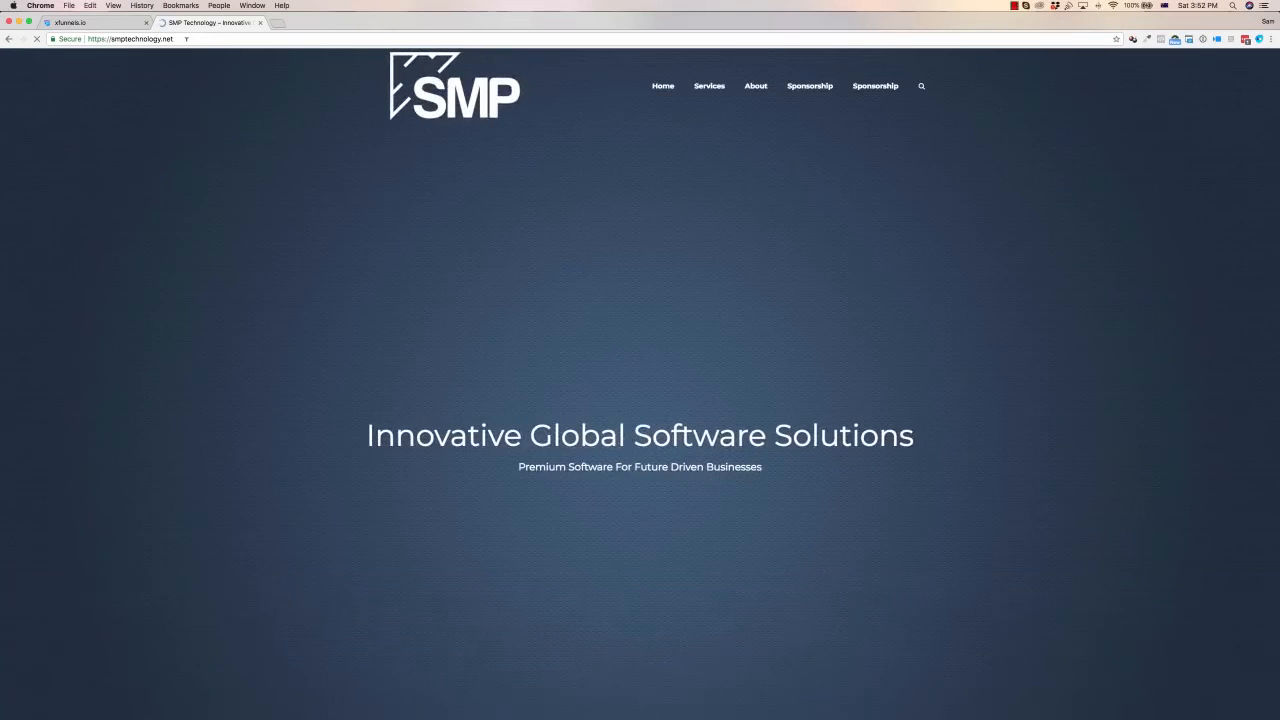
left_click(186, 38)
key("ctrl+c")
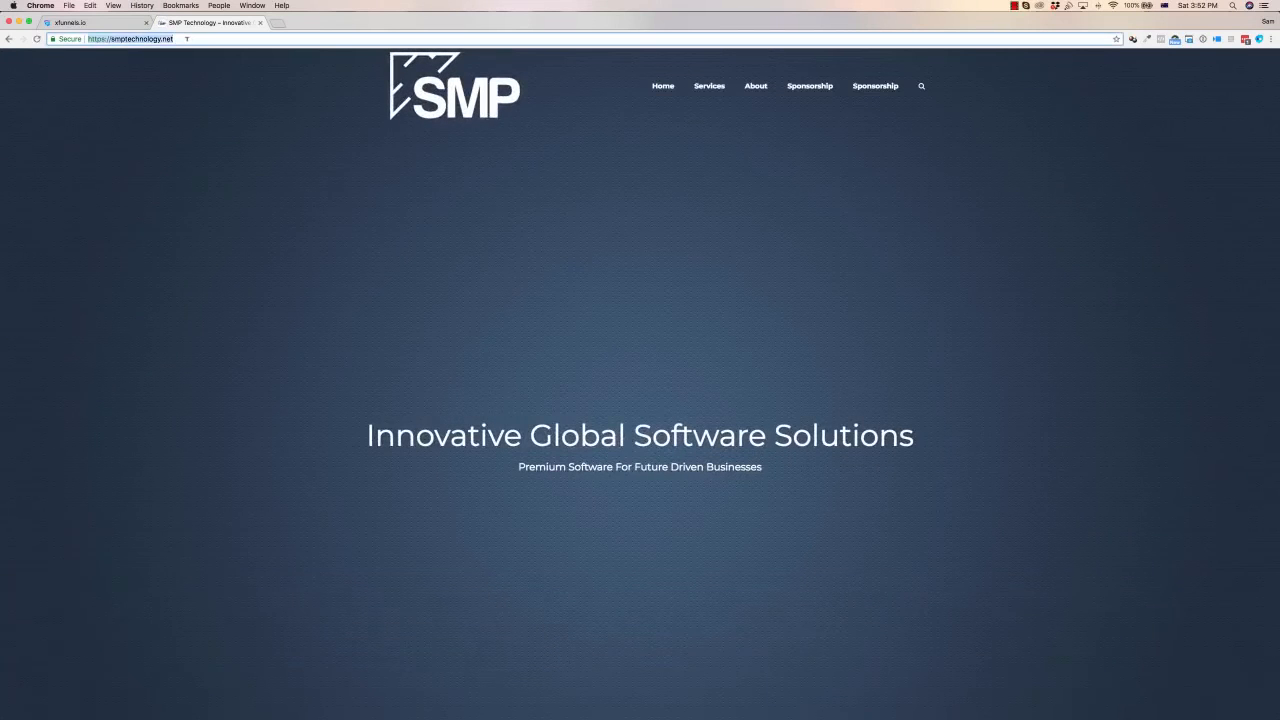
left_click(92, 22)
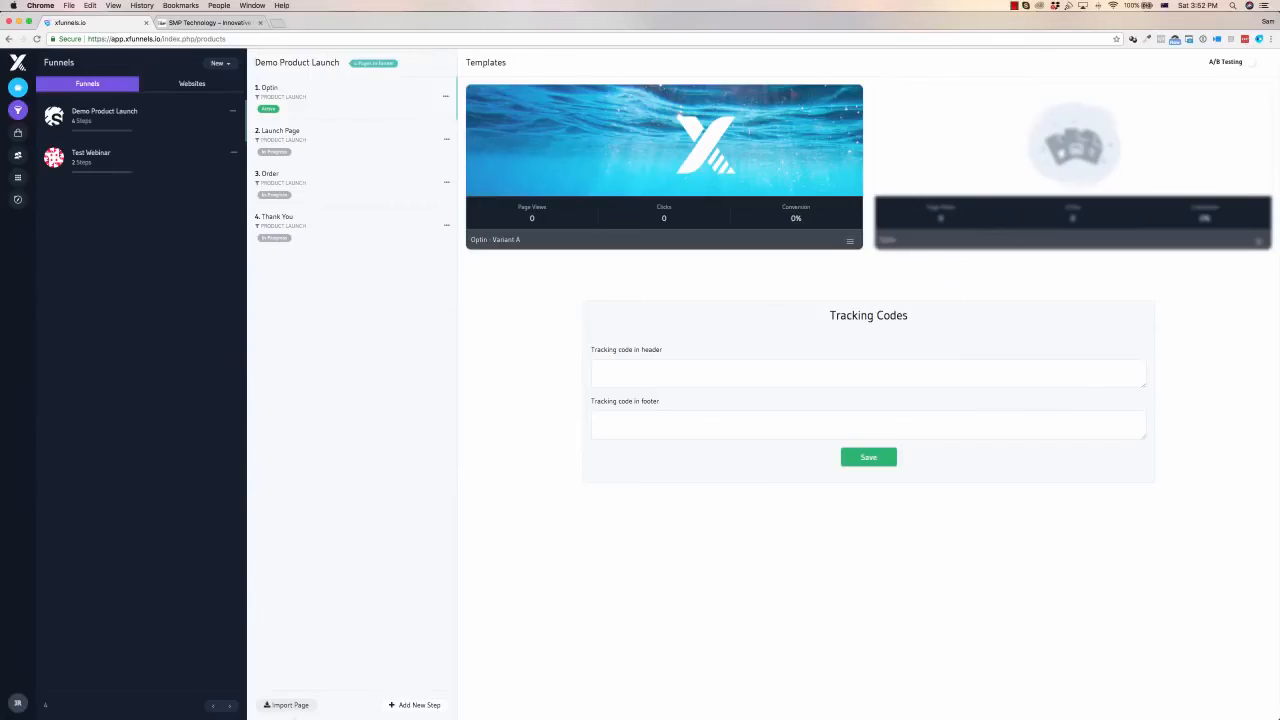
left_click(288, 705)
key("ctrl+v")
left_click(740, 204)
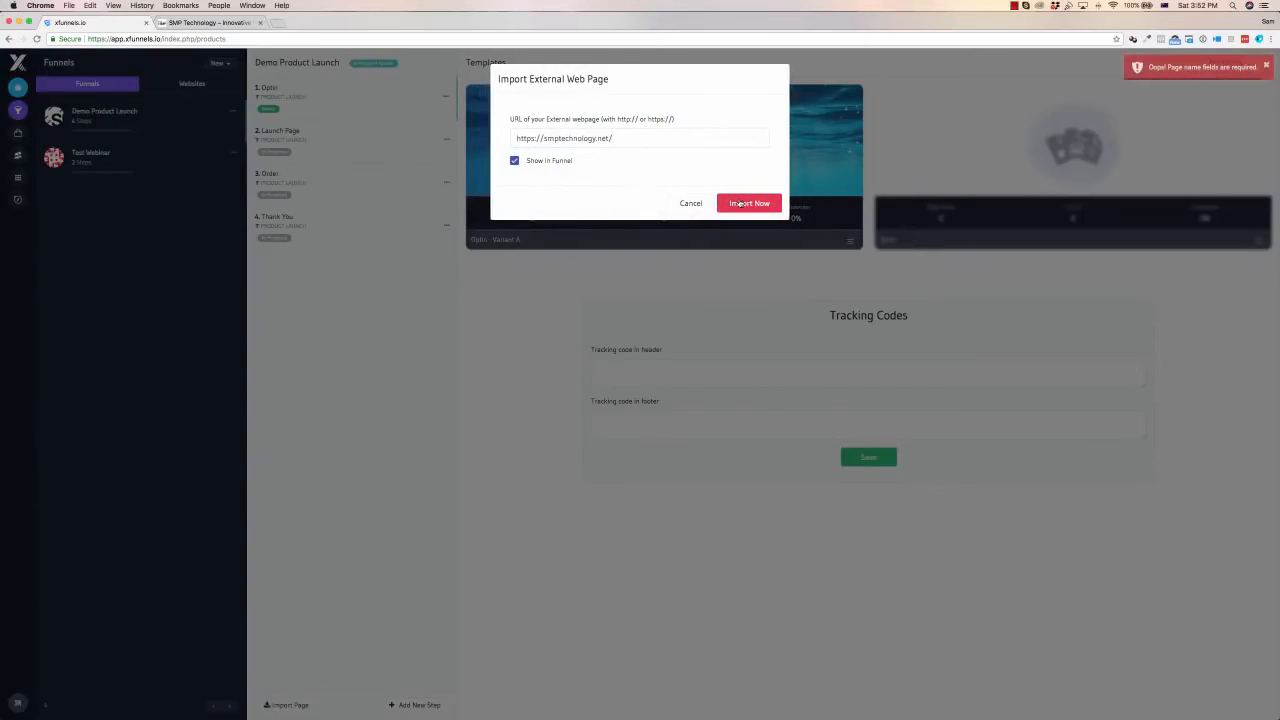
left_click(740, 204)
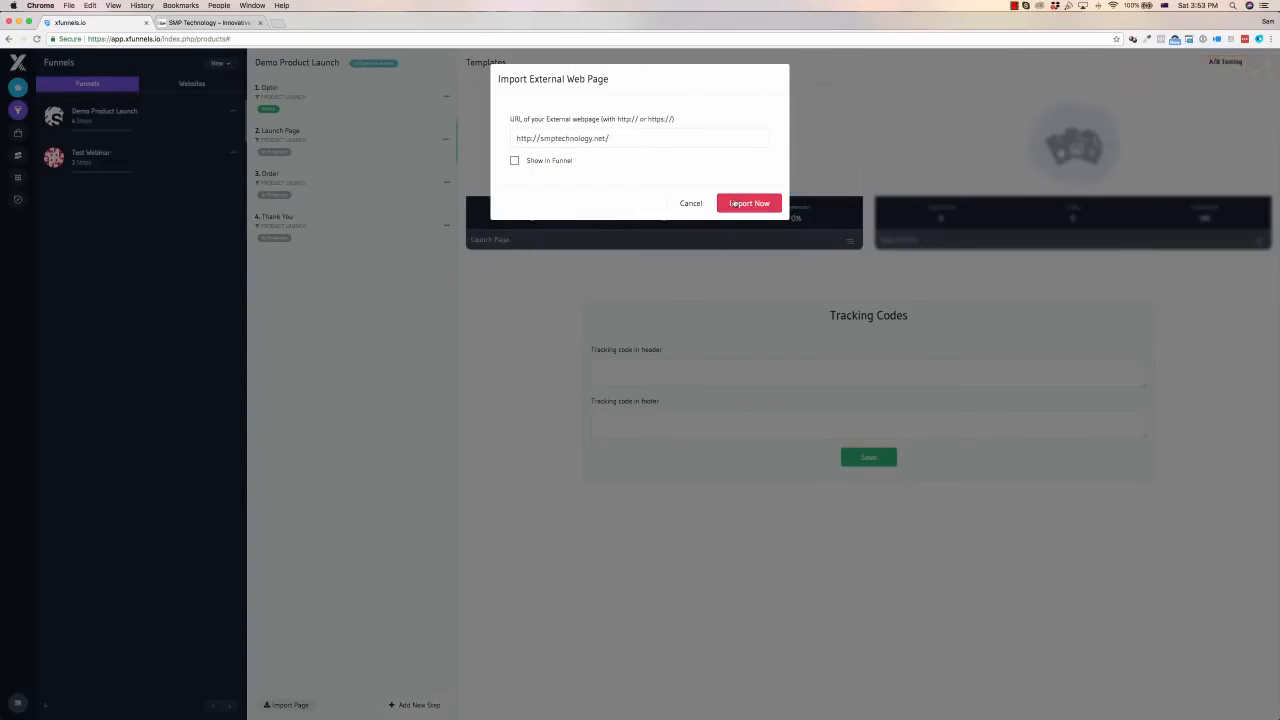
left_click(735, 203)
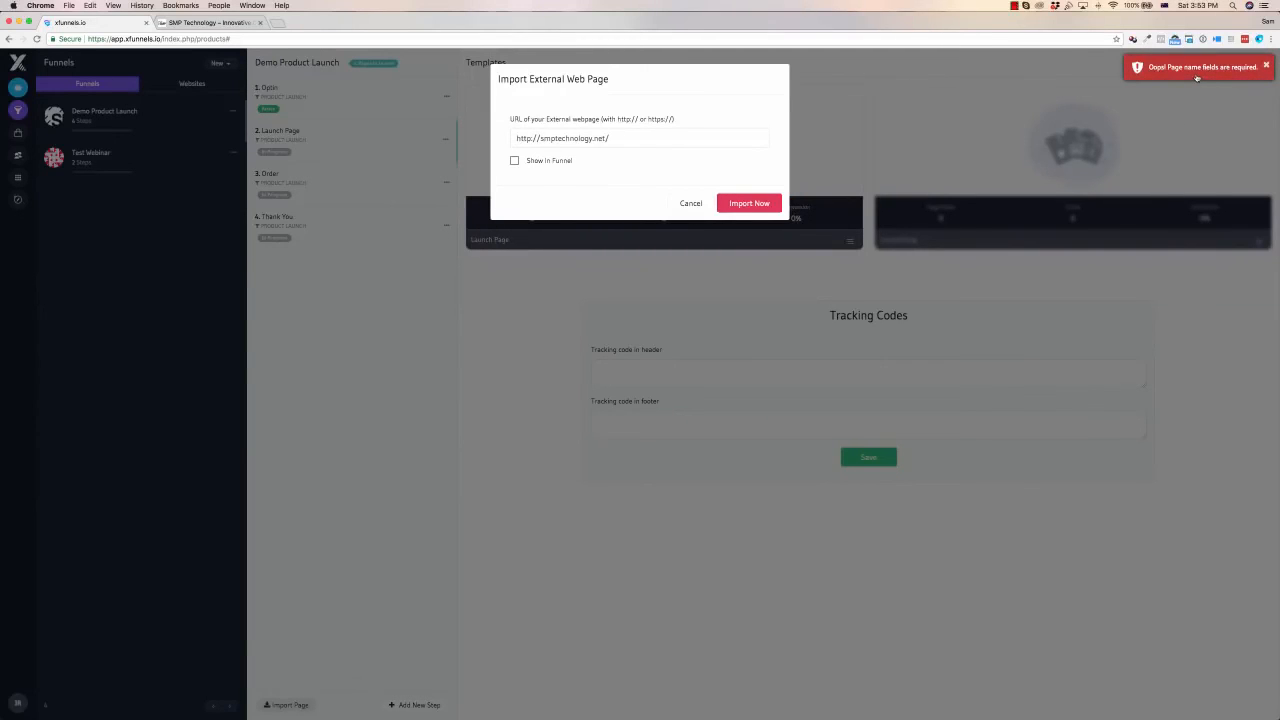
left_click(684, 203)
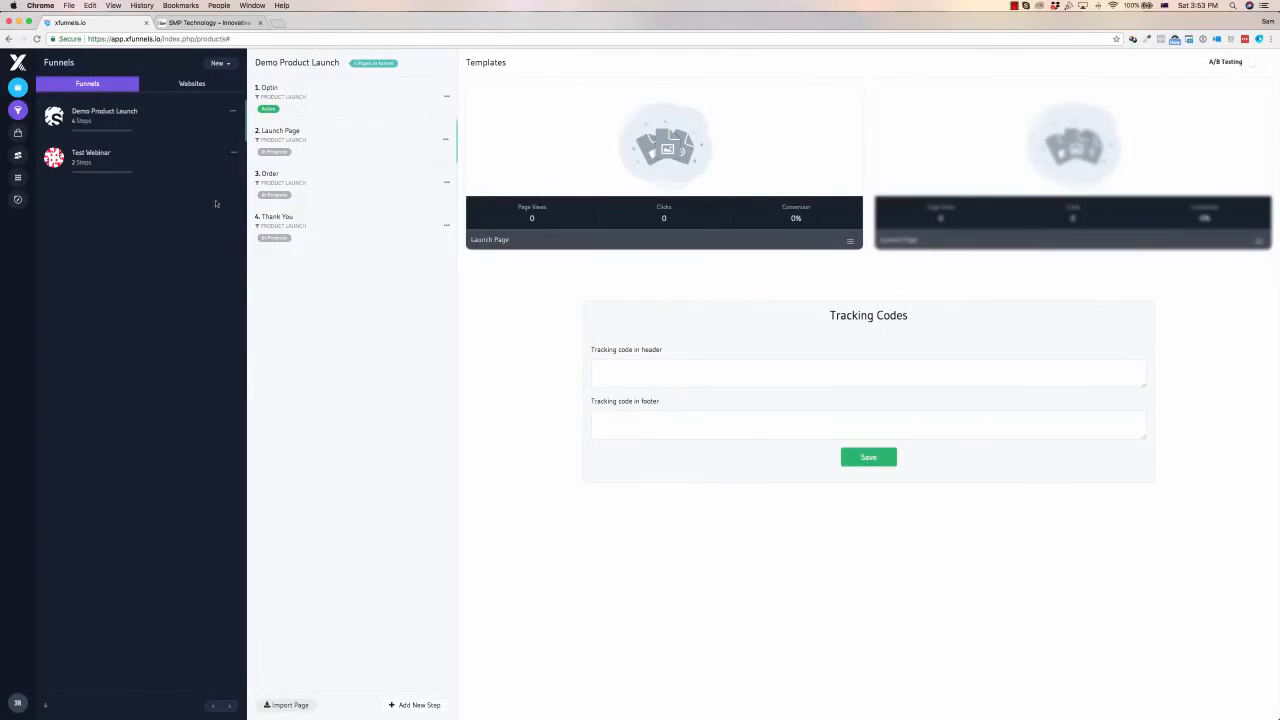
mouse_move(917, 183)
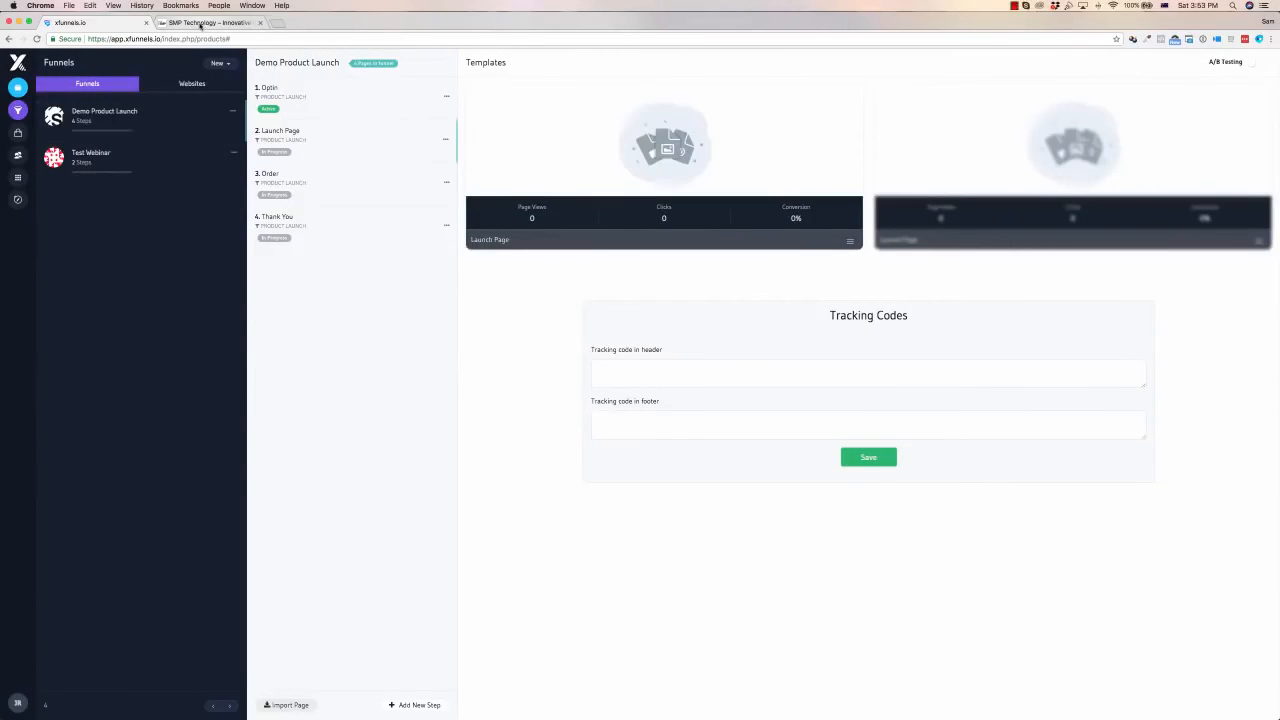
left_click(202, 23)
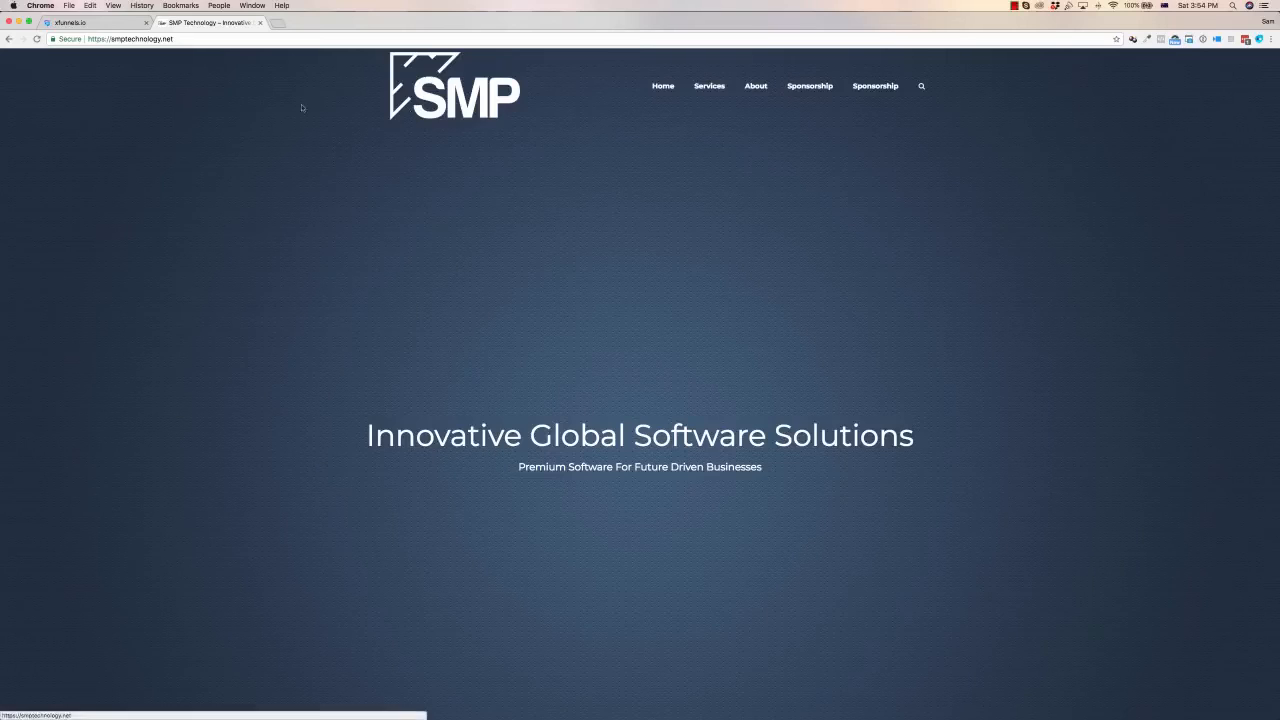
Switch back to xFunnels and enable A/B Testing for the Launch Page step of the Demo Product Launch funnel
left_click(82, 24)
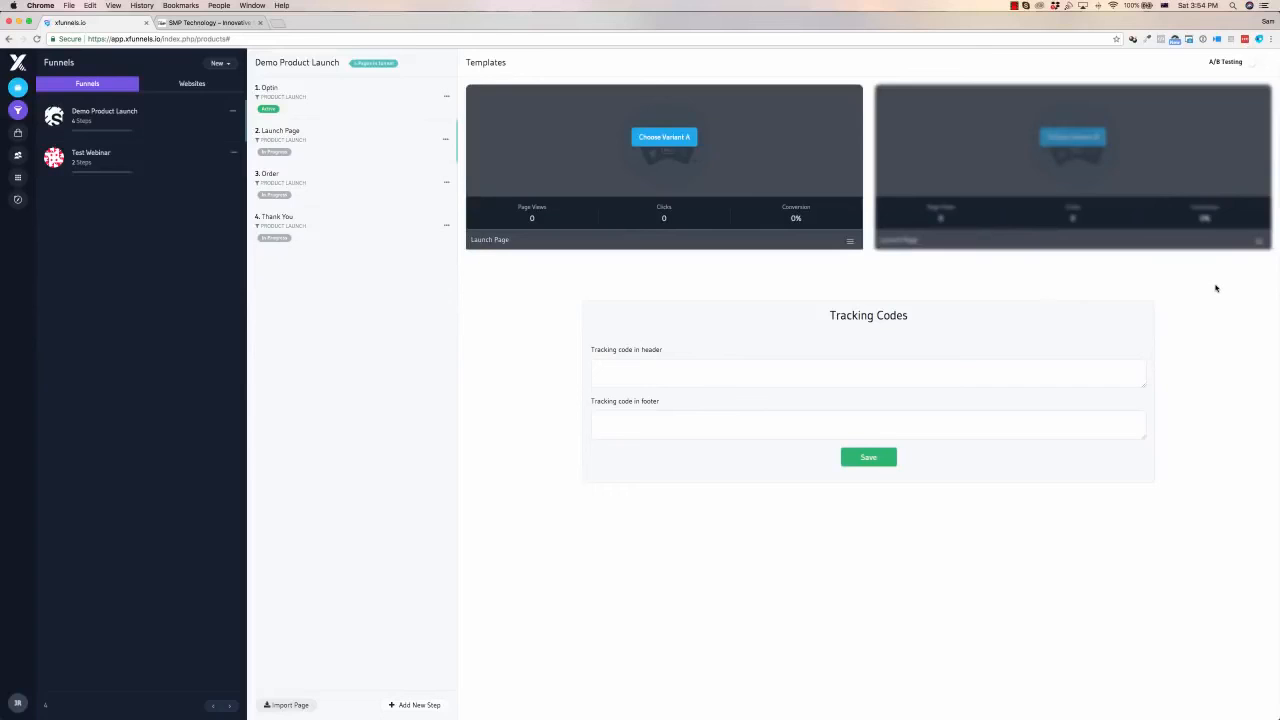
left_click(1254, 62)
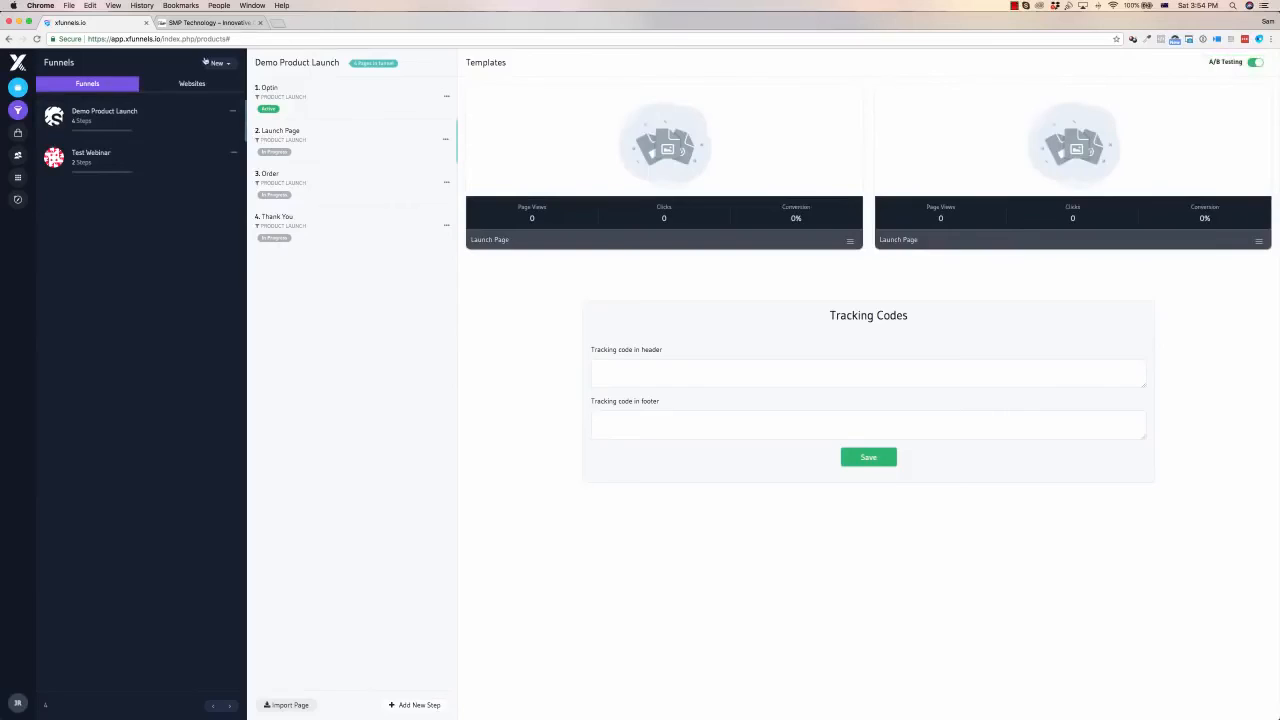
Create a new website named Demo Website
left_click(196, 84)
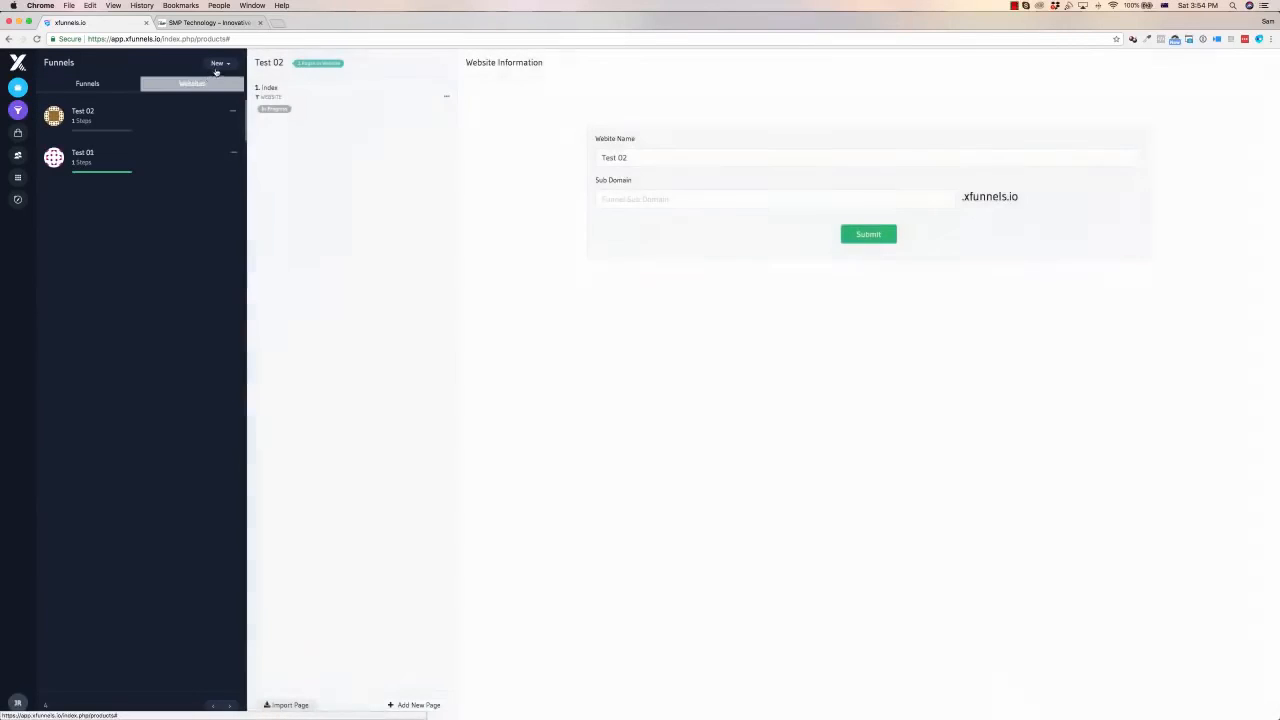
left_click(218, 63)
left_click(199, 108)
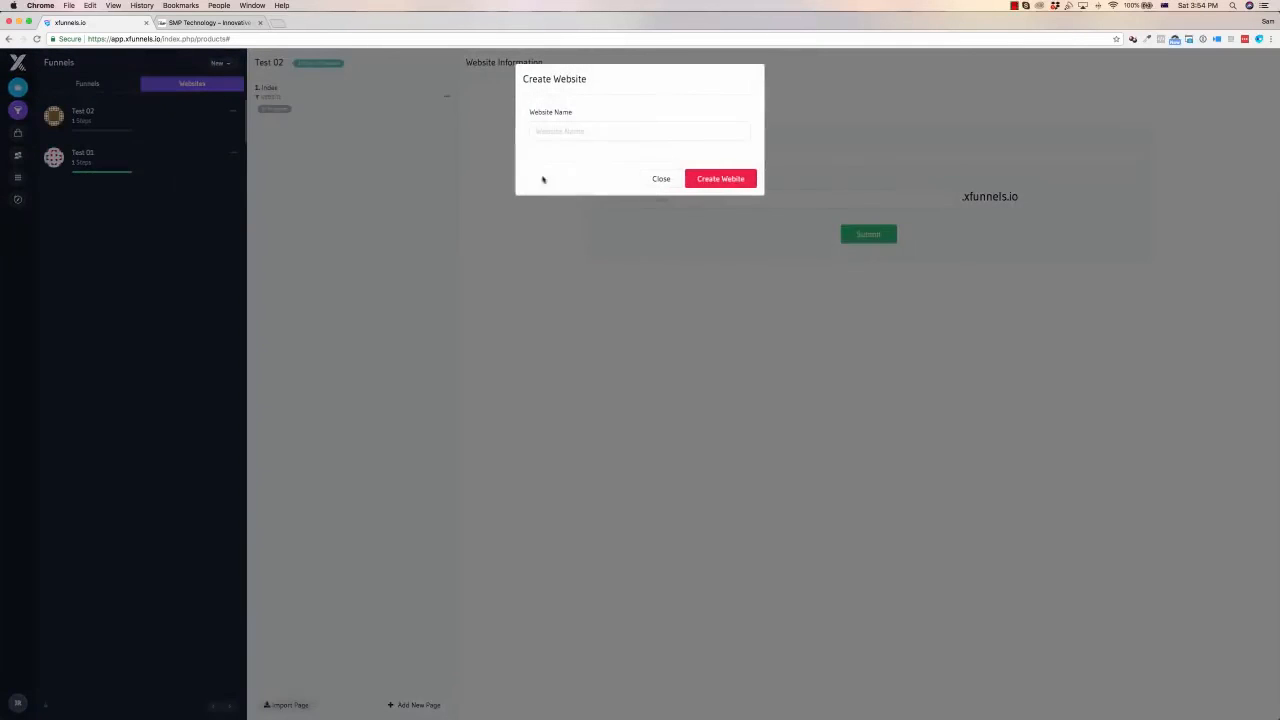
type("Demo Website")
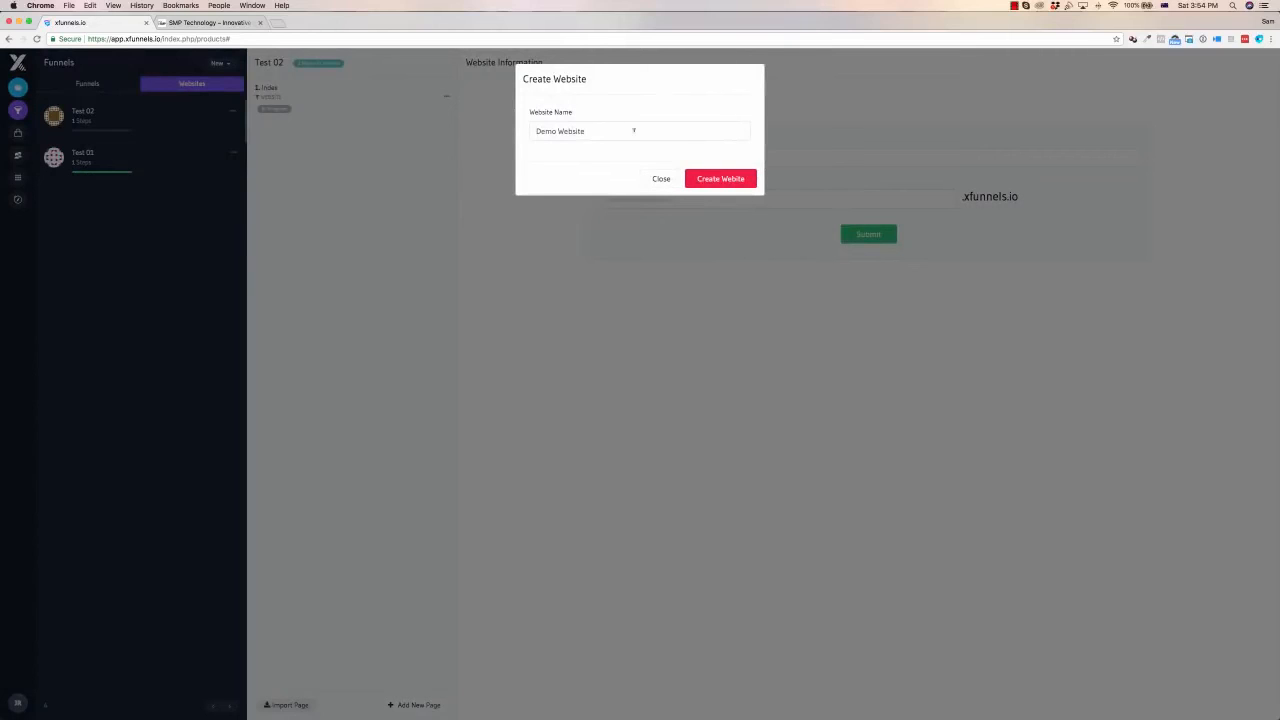
left_click(702, 172)
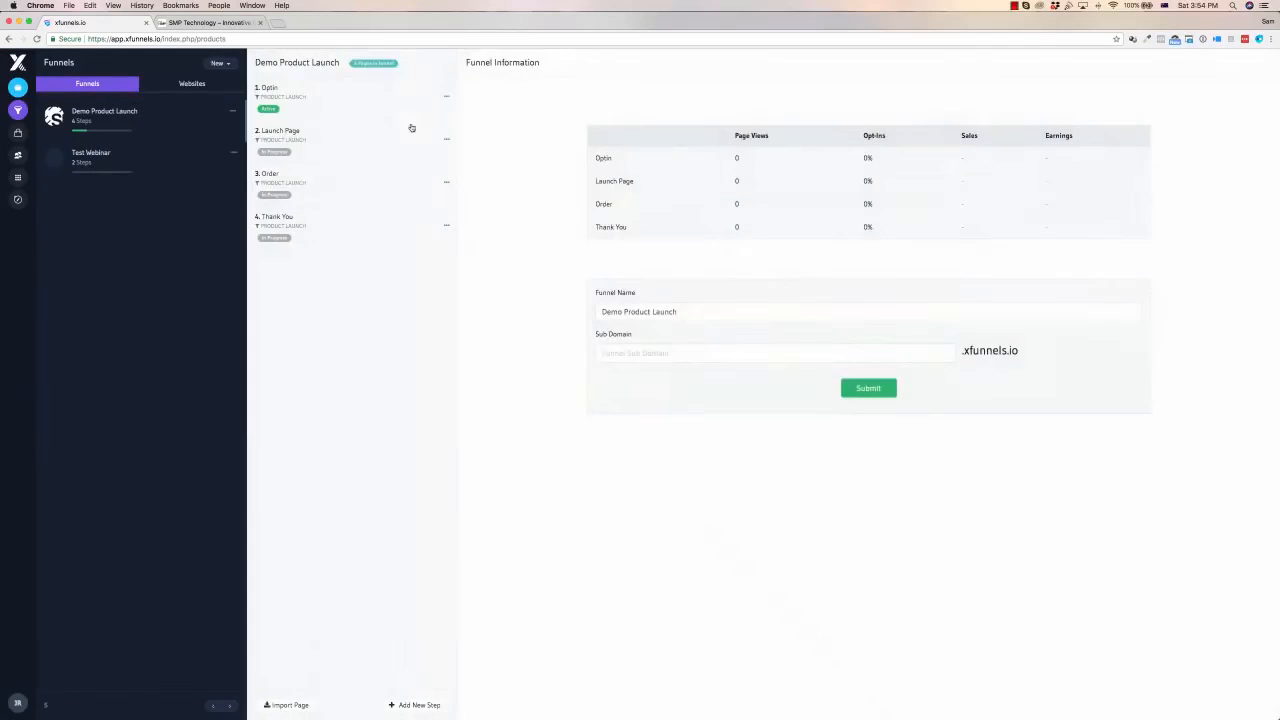
Open the Index page of Demo Website and browse the available website templates without selecting one
left_click(188, 84)
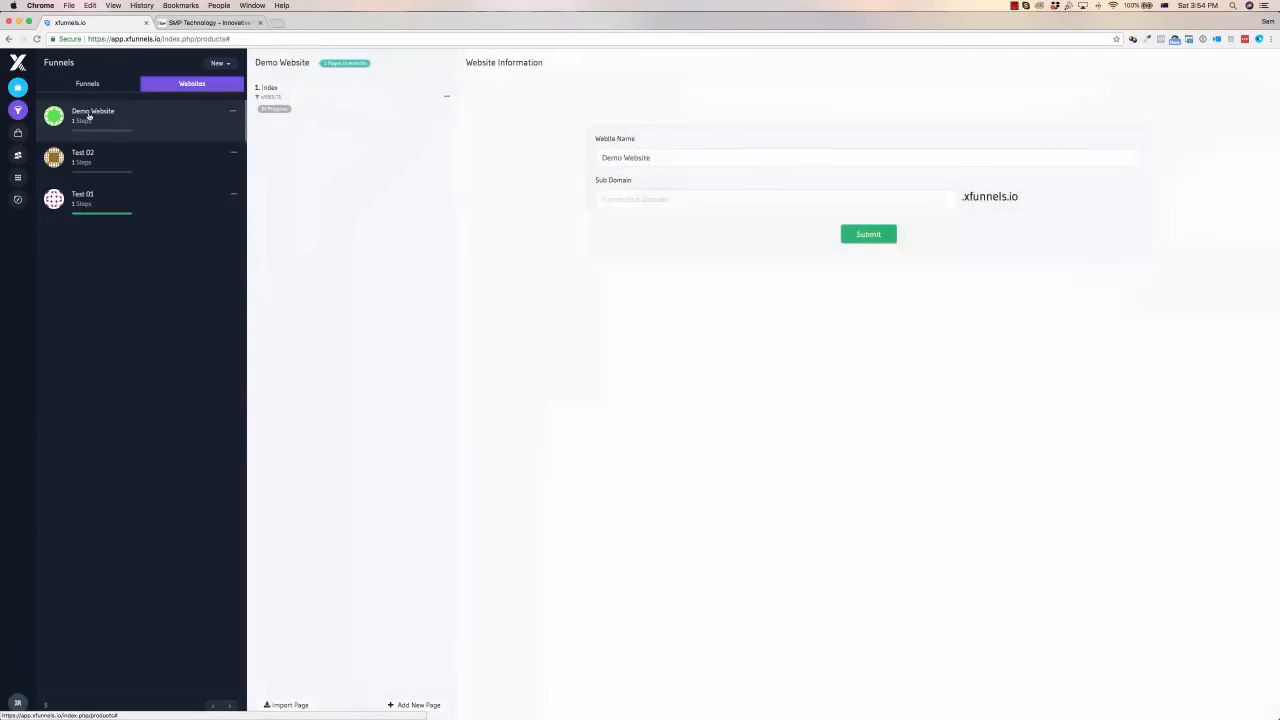
left_click(317, 98)
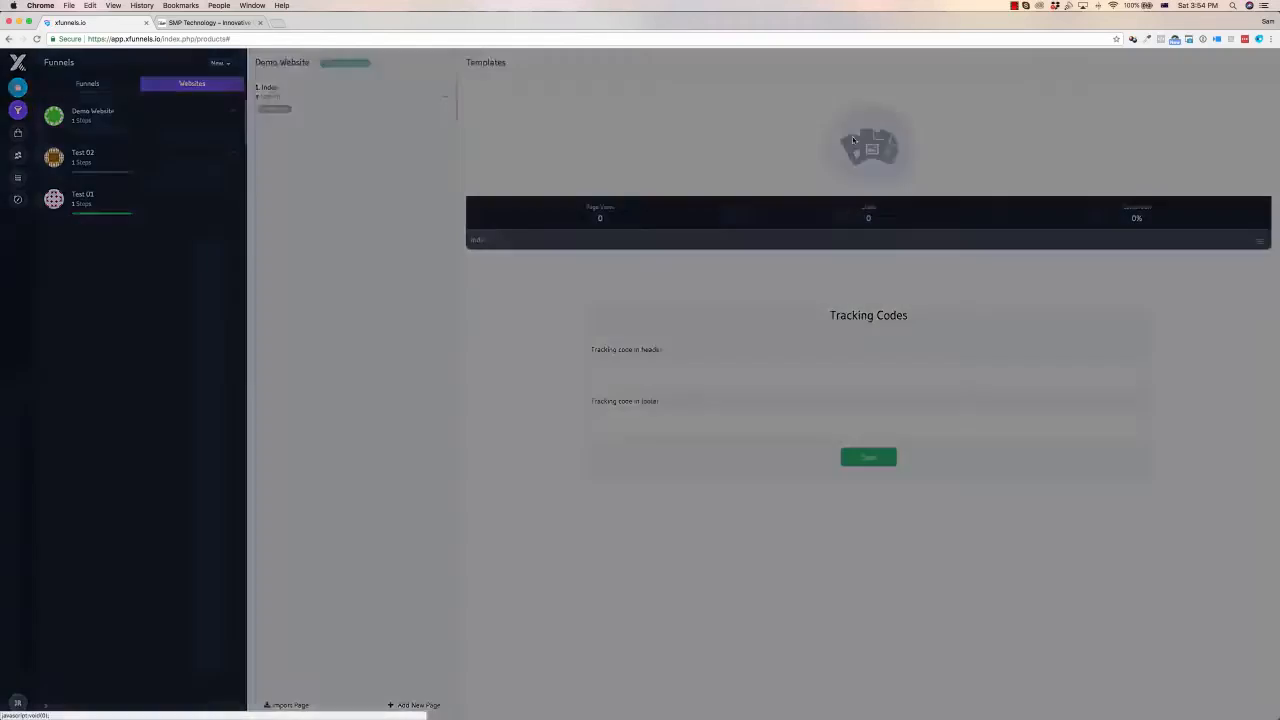
left_click(852, 136)
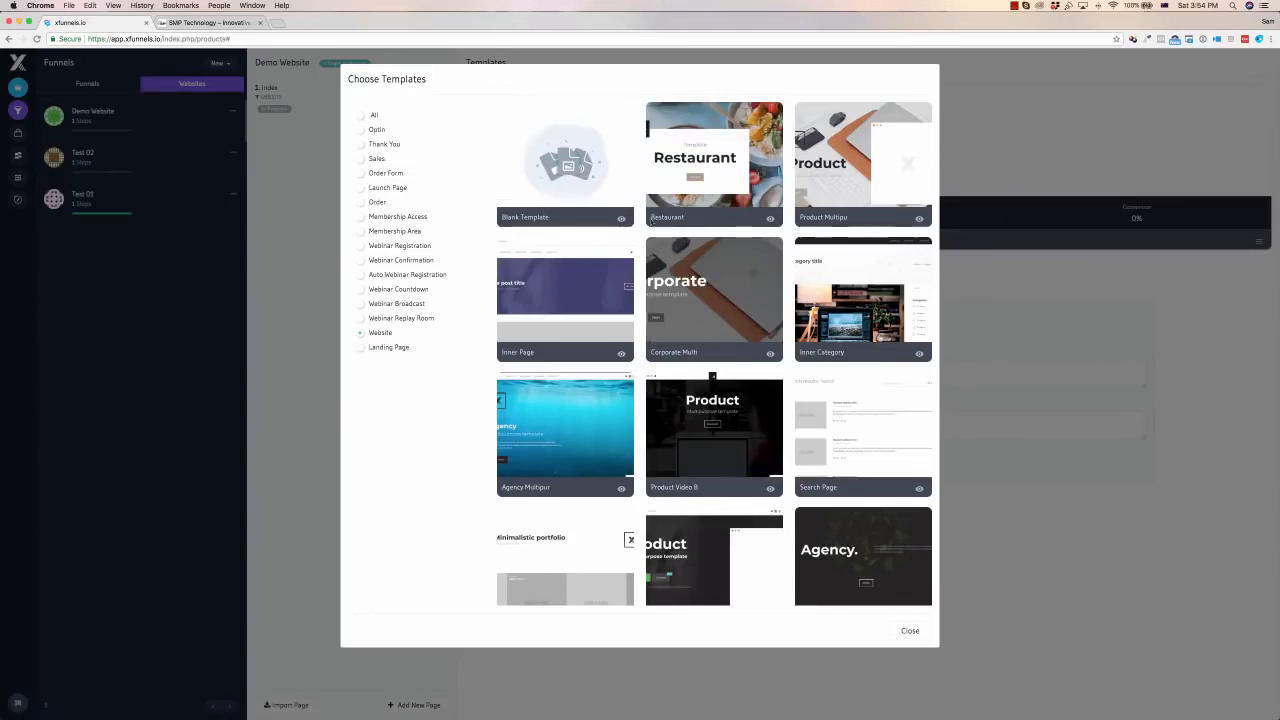
scroll(529, 456, "down", 1)
scroll(529, 456, "down", 4)
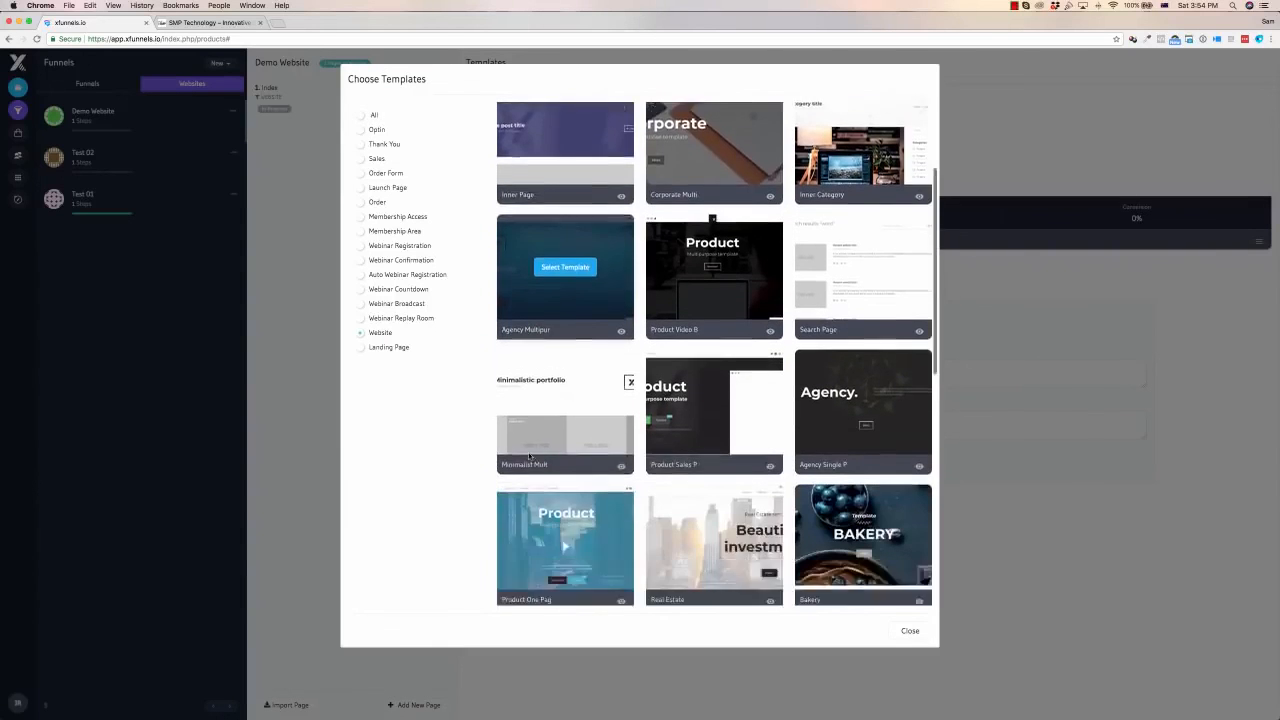
scroll(858, 415, "down", 5)
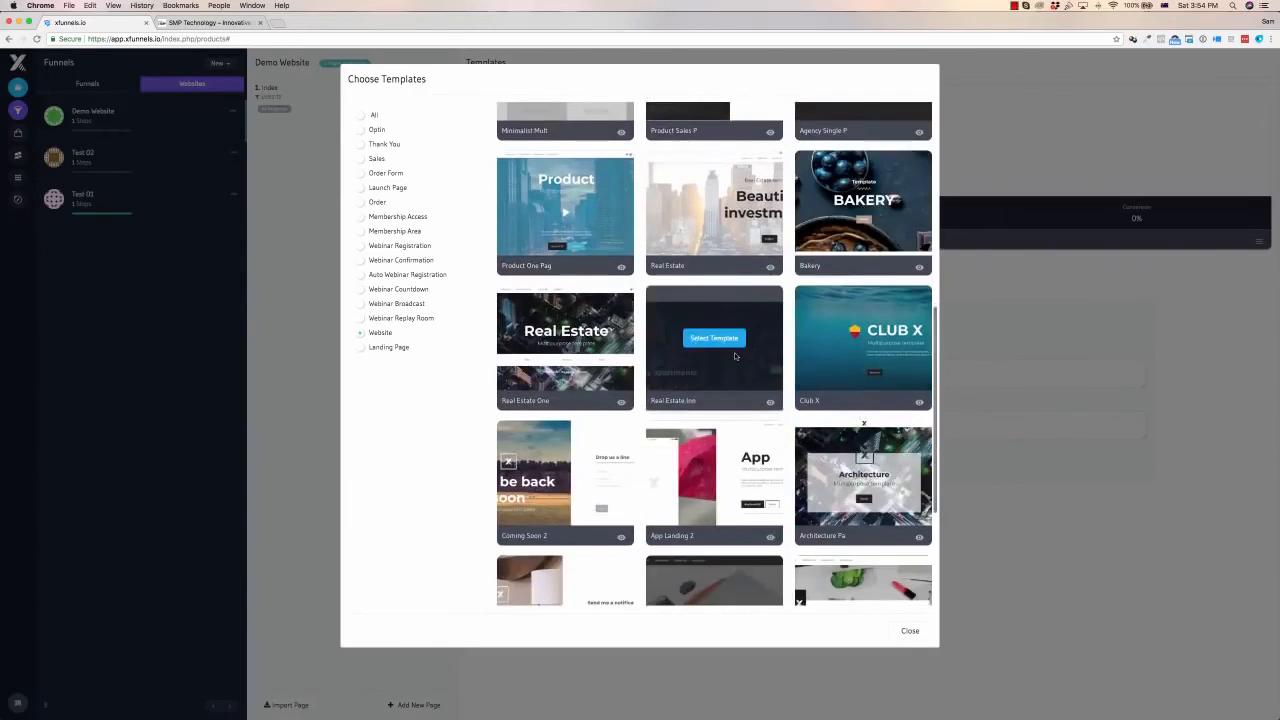
scroll(734, 352, "down", 5)
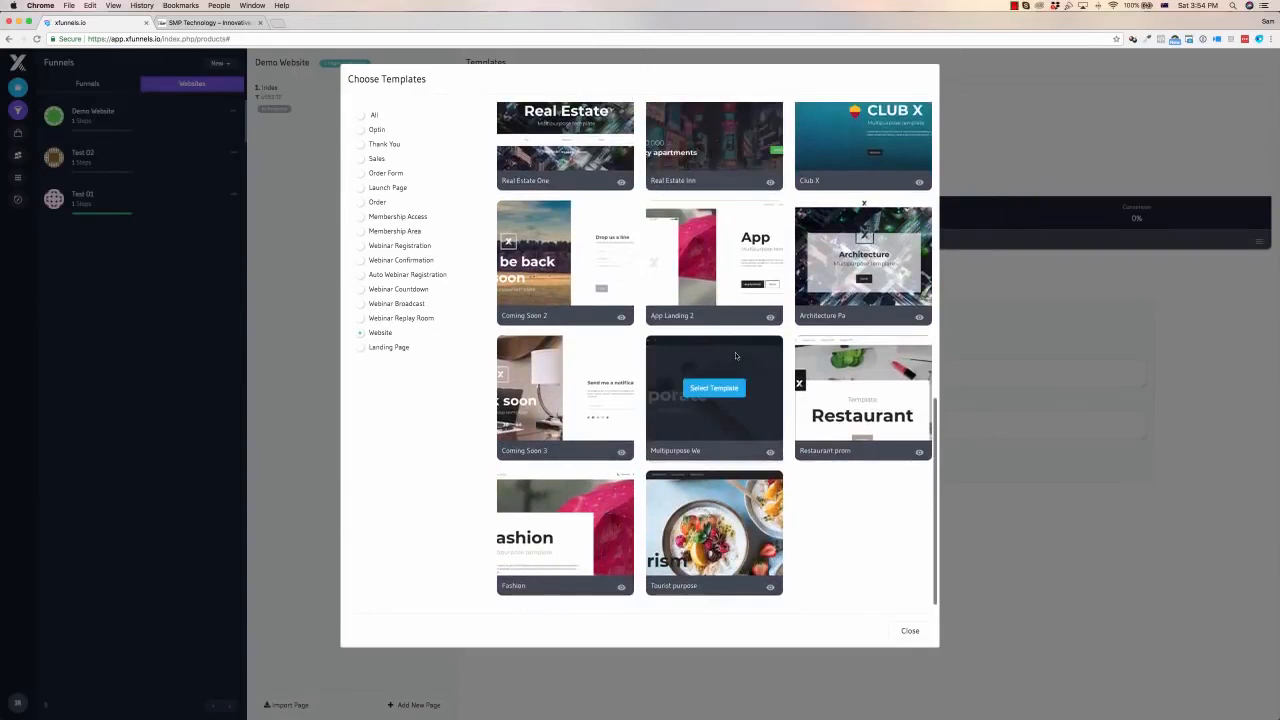
scroll(735, 355, "up", 10)
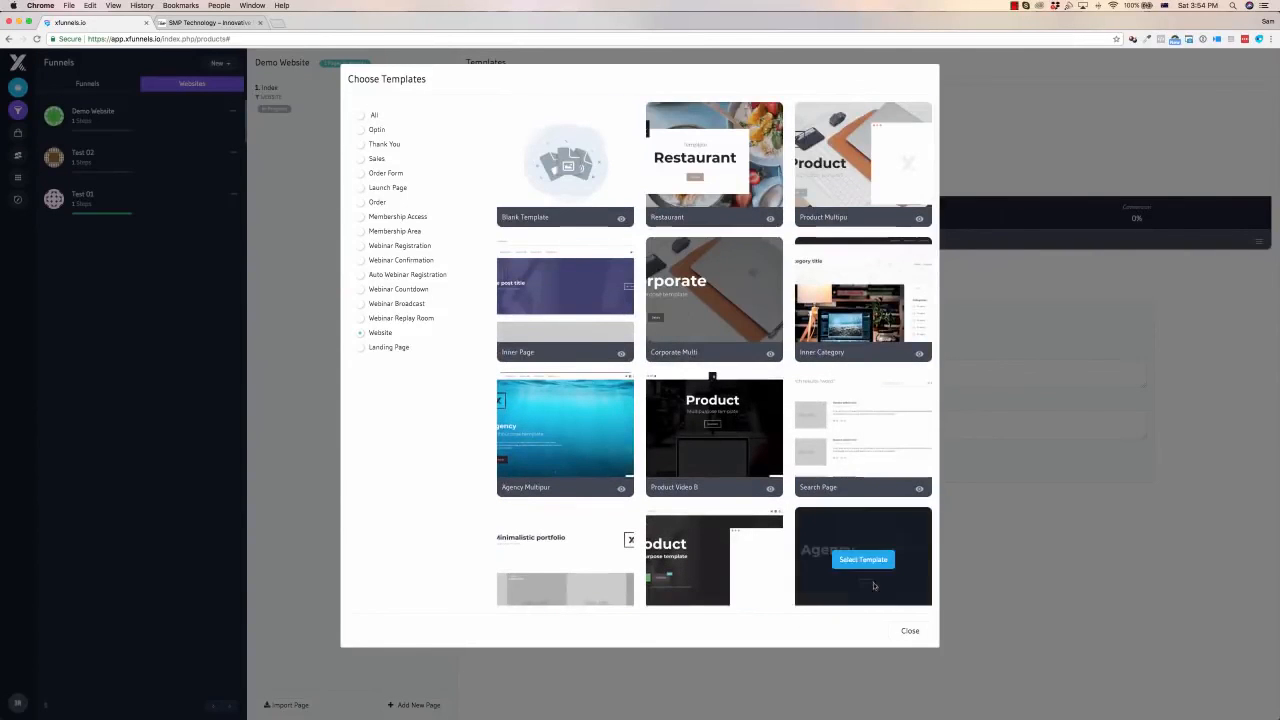
left_click(910, 632)
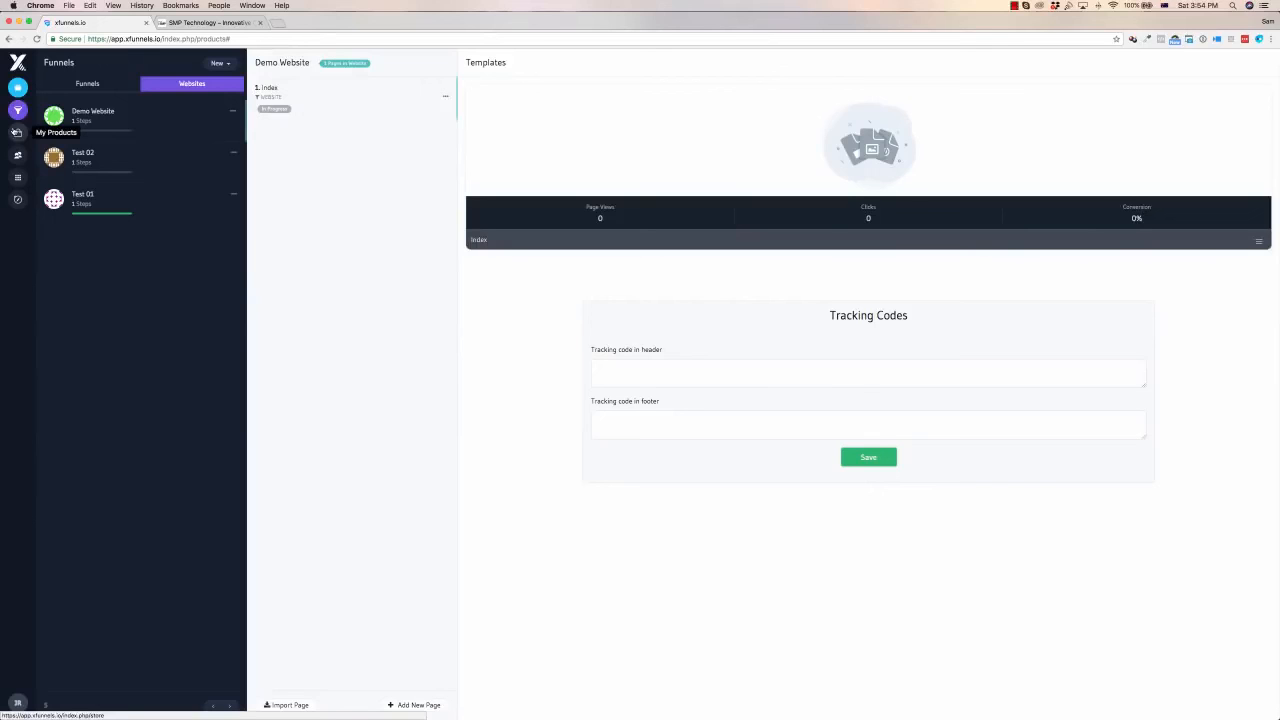
View the SMP Technology website again and return to the Index page of Demo Website in xFunnels
left_click(225, 22)
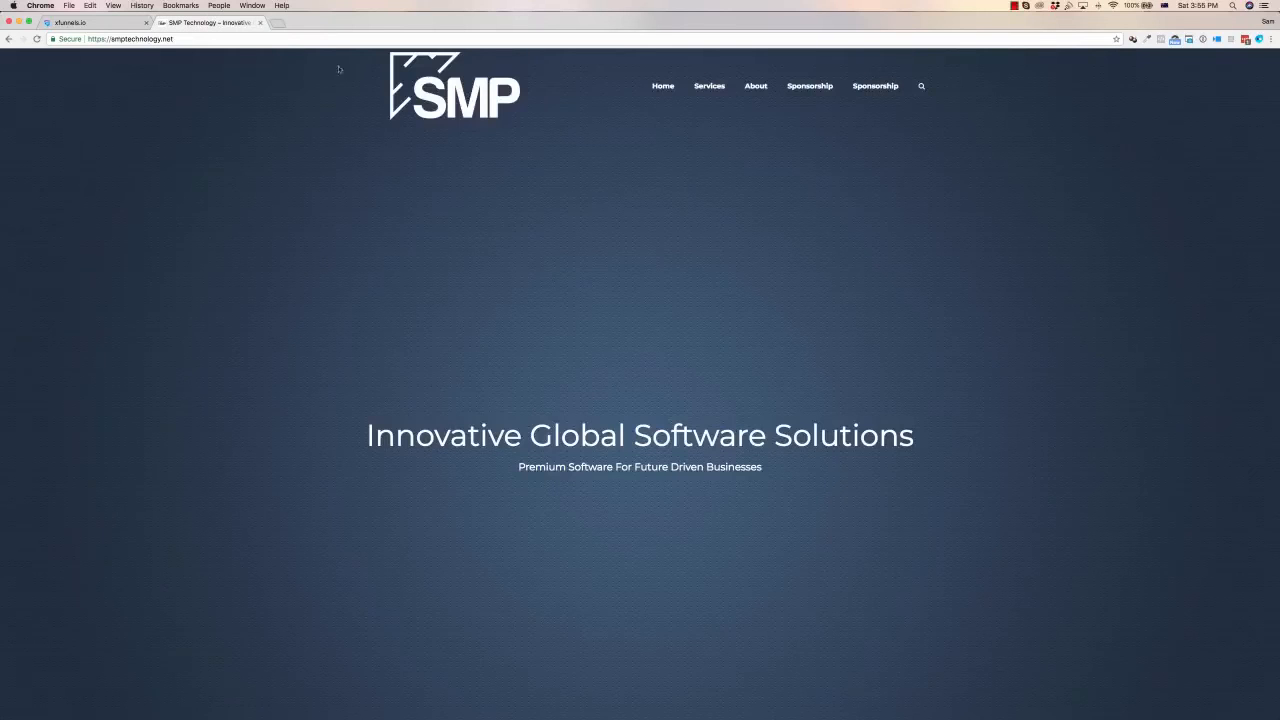
left_click(95, 22)
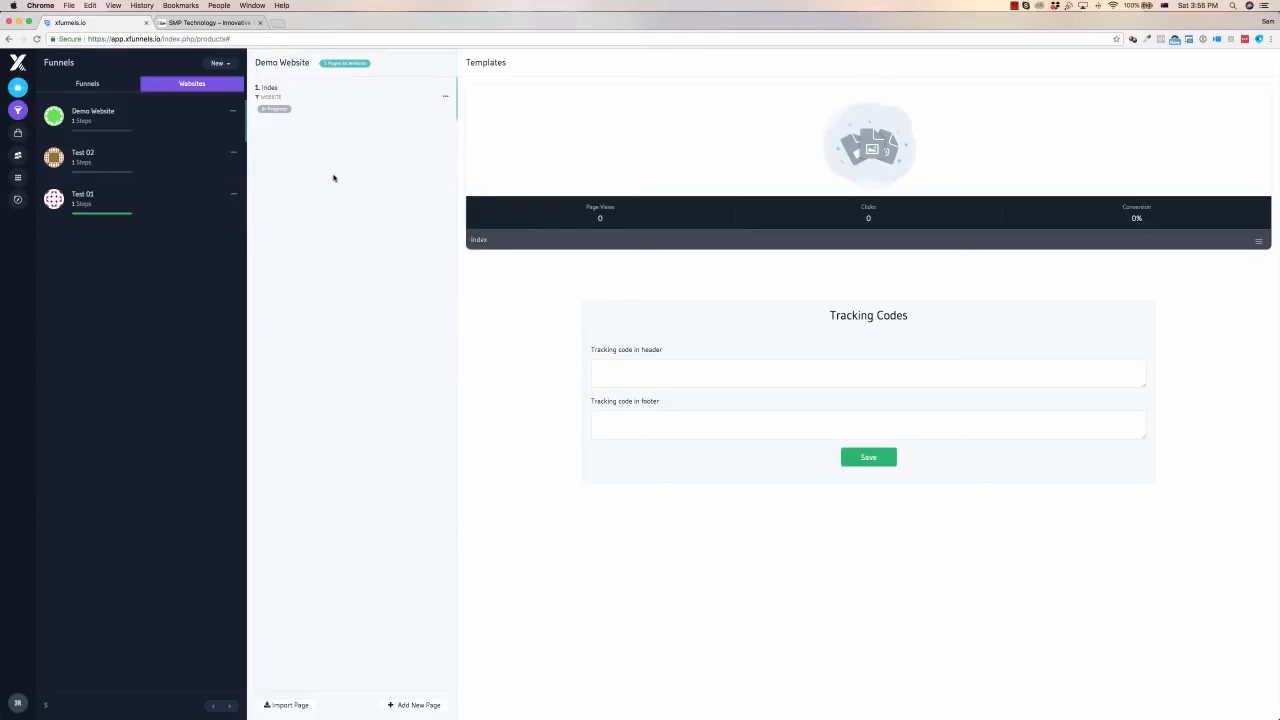
mouse_move(506, 137)
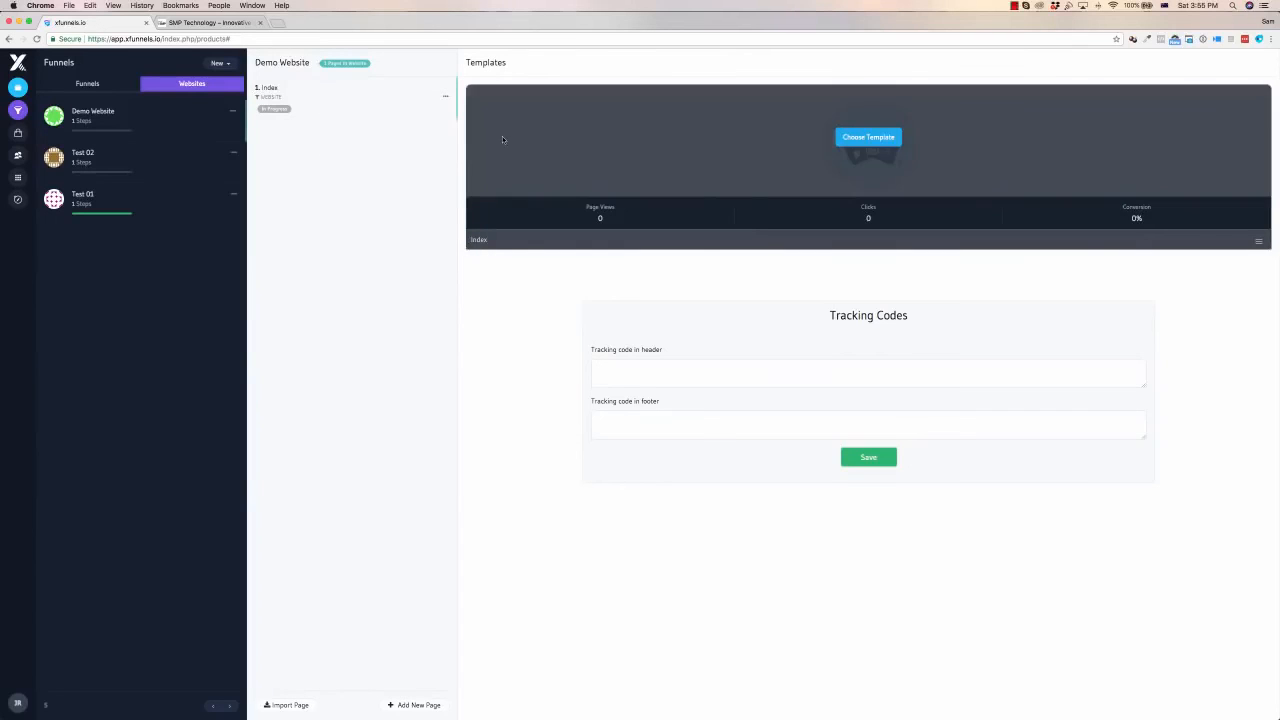
scroll(445, 310, "down", 1)
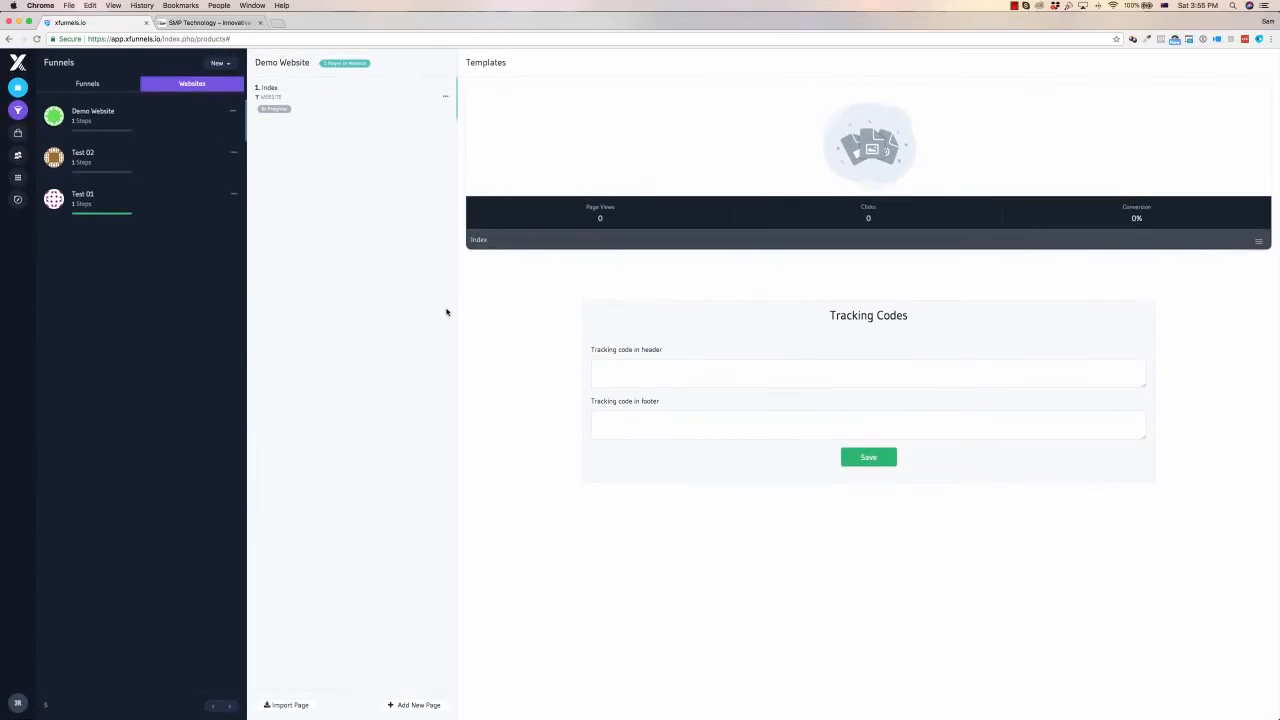